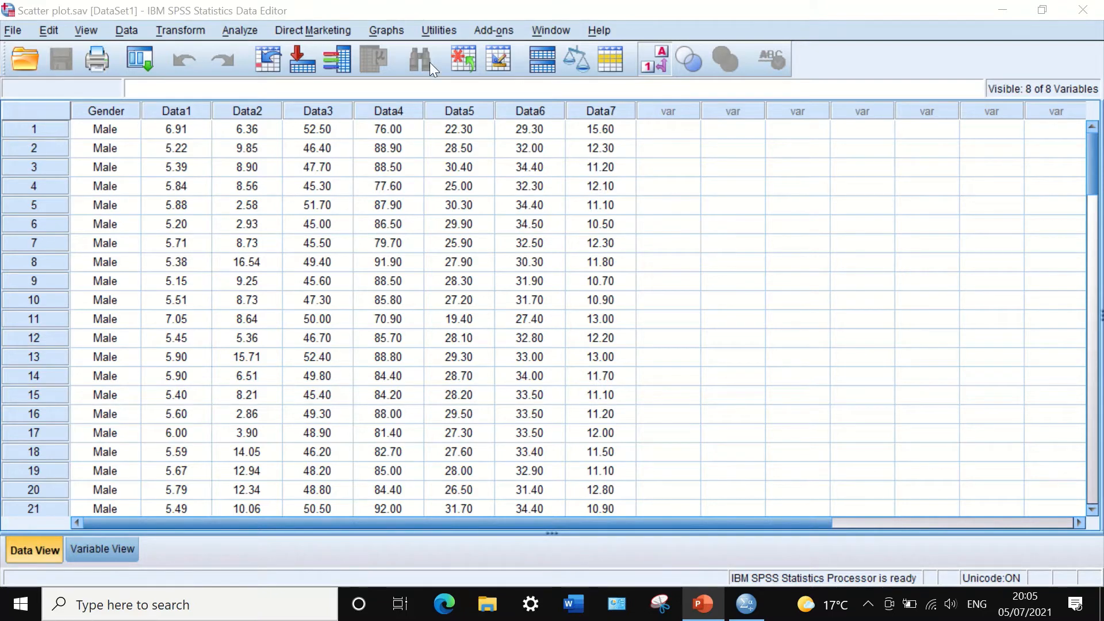
- Open the Chart Builder and place a Grouped 3-D Scatter chart from the Scatter/Dot gallery on the canvas
left_click(384, 30)
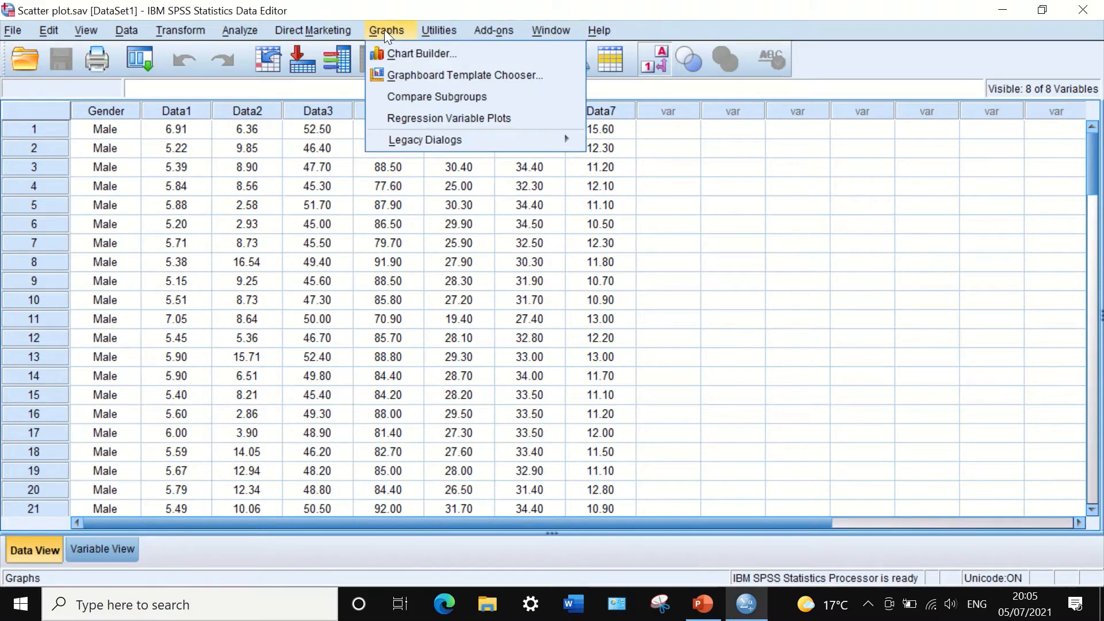
left_click(405, 53)
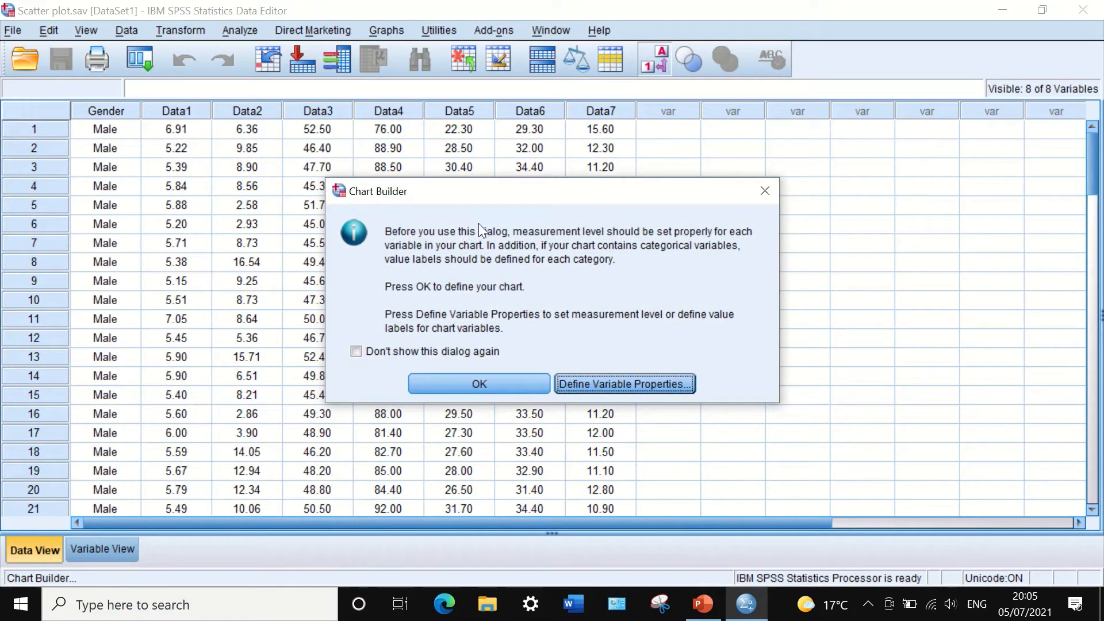
left_click(451, 383)
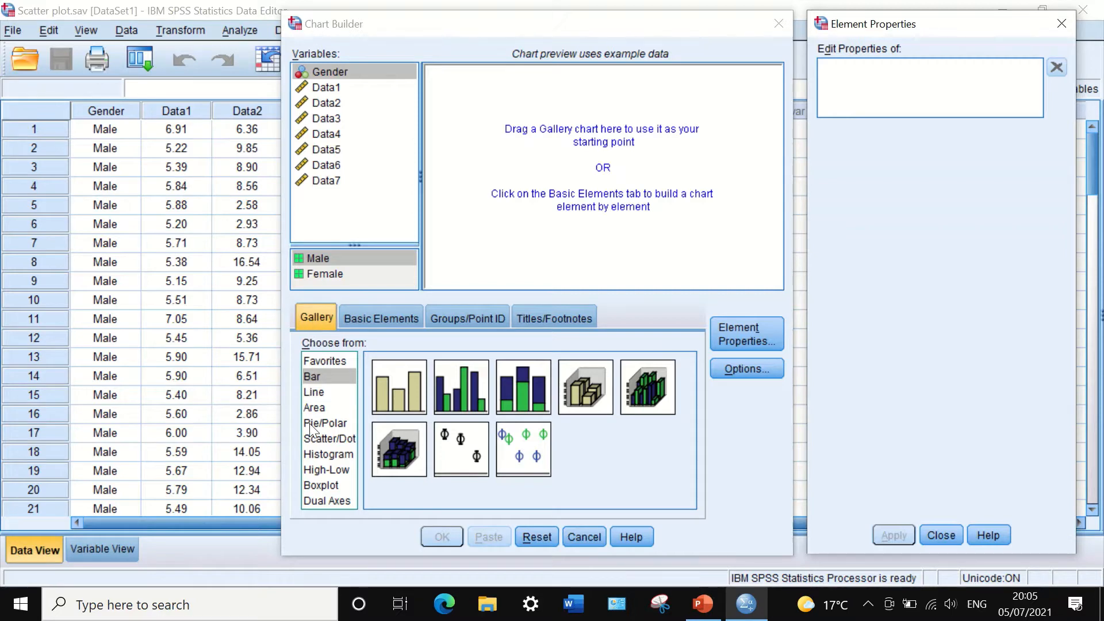
left_click(319, 439)
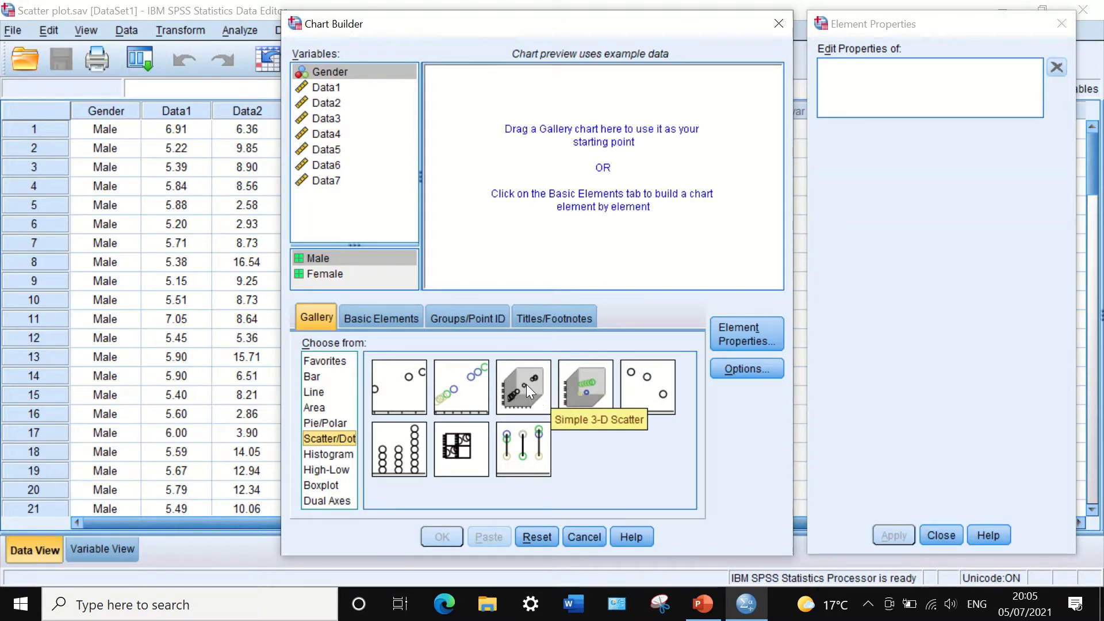
left_click(592, 389)
left_click_drag(592, 388, 594, 171)
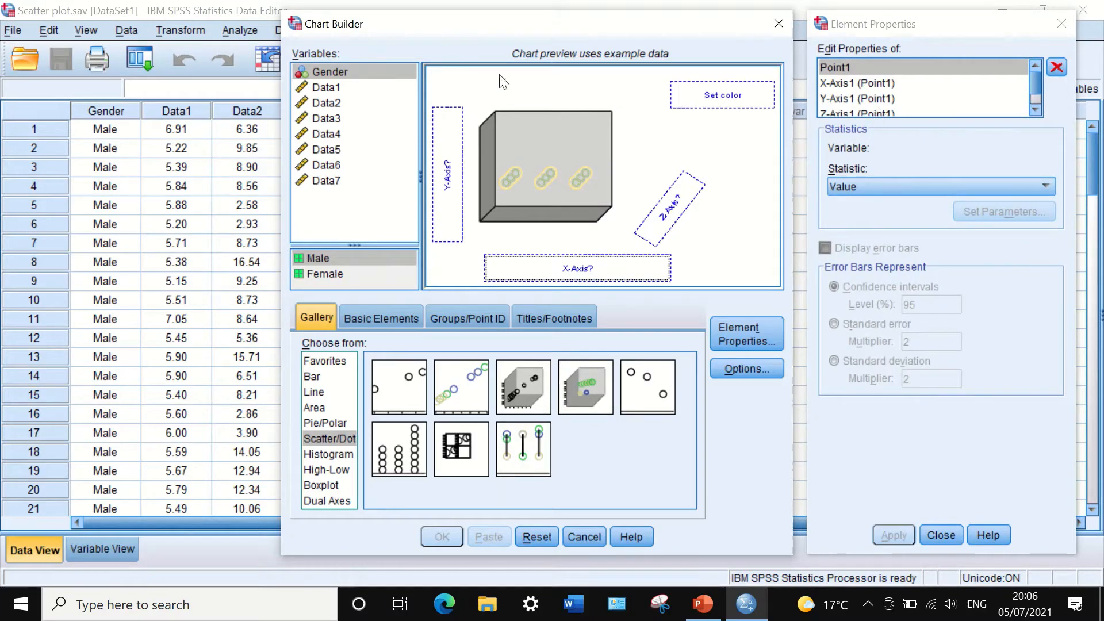
- Assign Data1 to the Y axis, Data4 to the X axis, Data7 to the Z axis and Gender to the color grouping, and generate the chart
left_click_drag(319, 88, 440, 167)
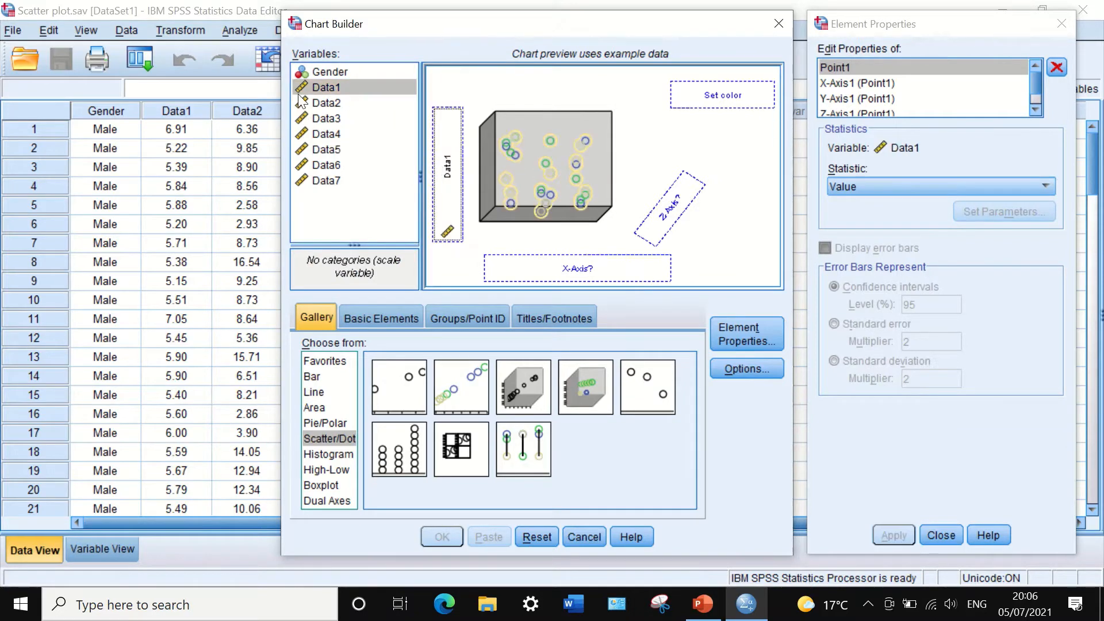
left_click_drag(327, 134, 562, 270)
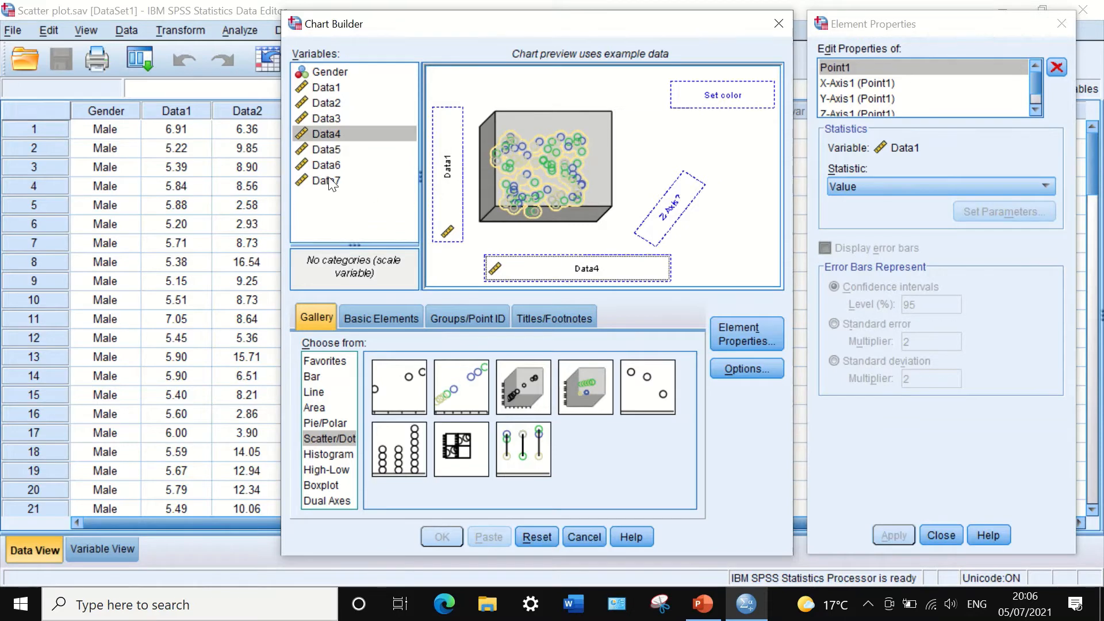
left_click_drag(331, 182, 665, 218)
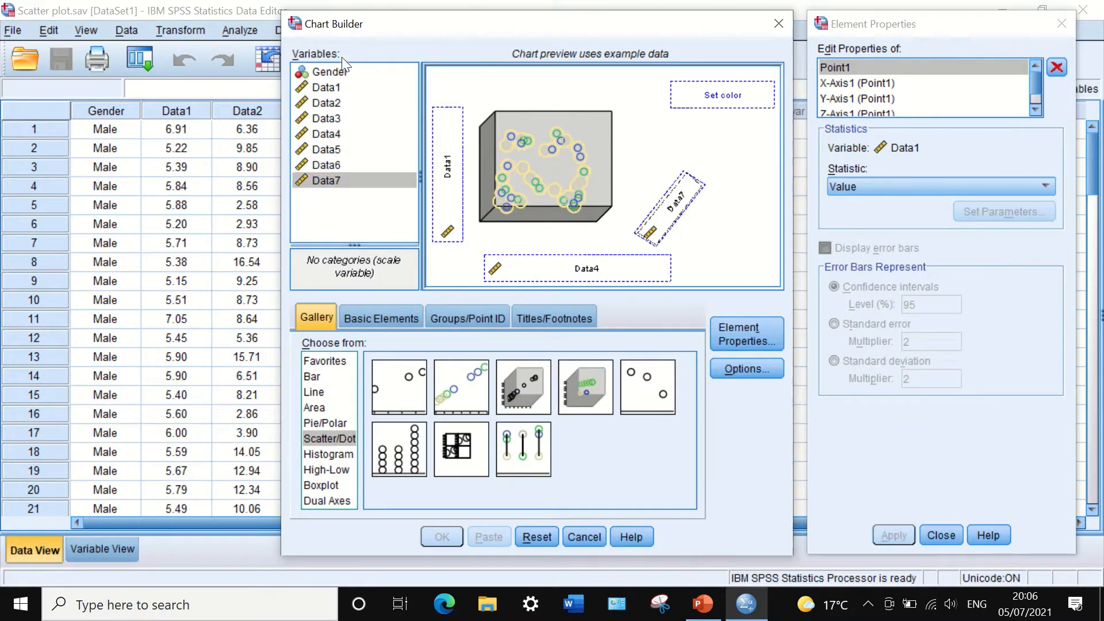
left_click_drag(322, 74, 727, 96)
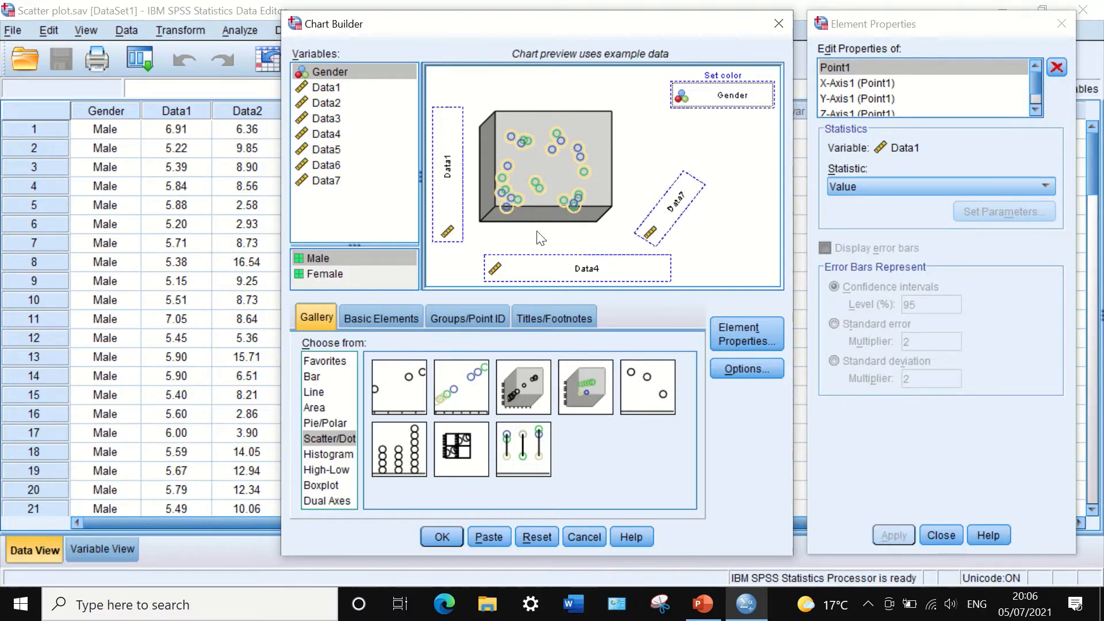
left_click(378, 316)
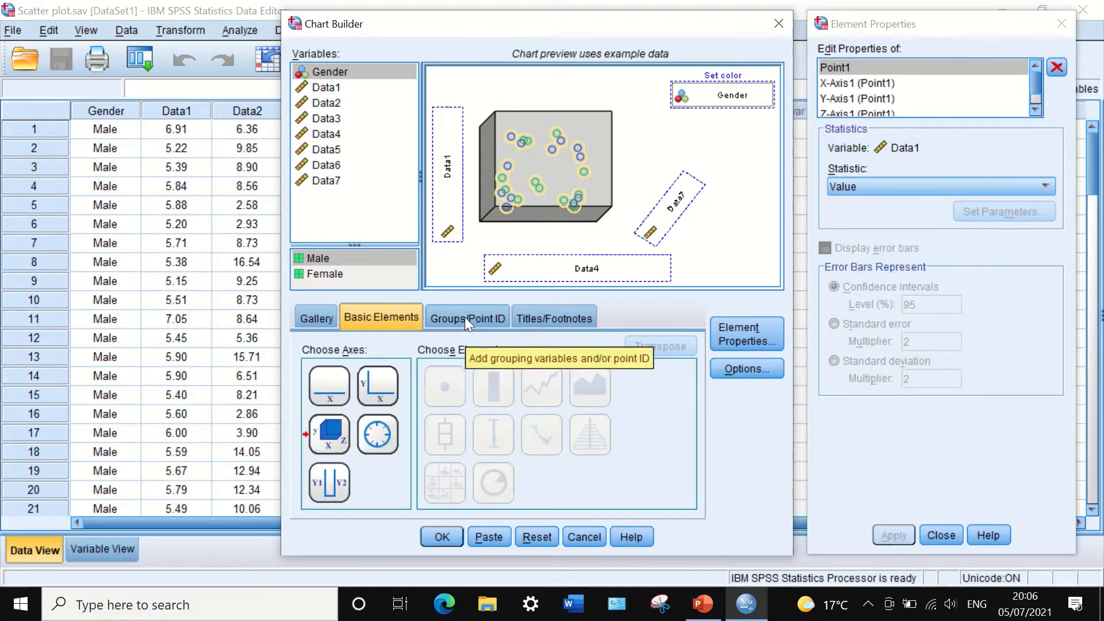
left_click(465, 320)
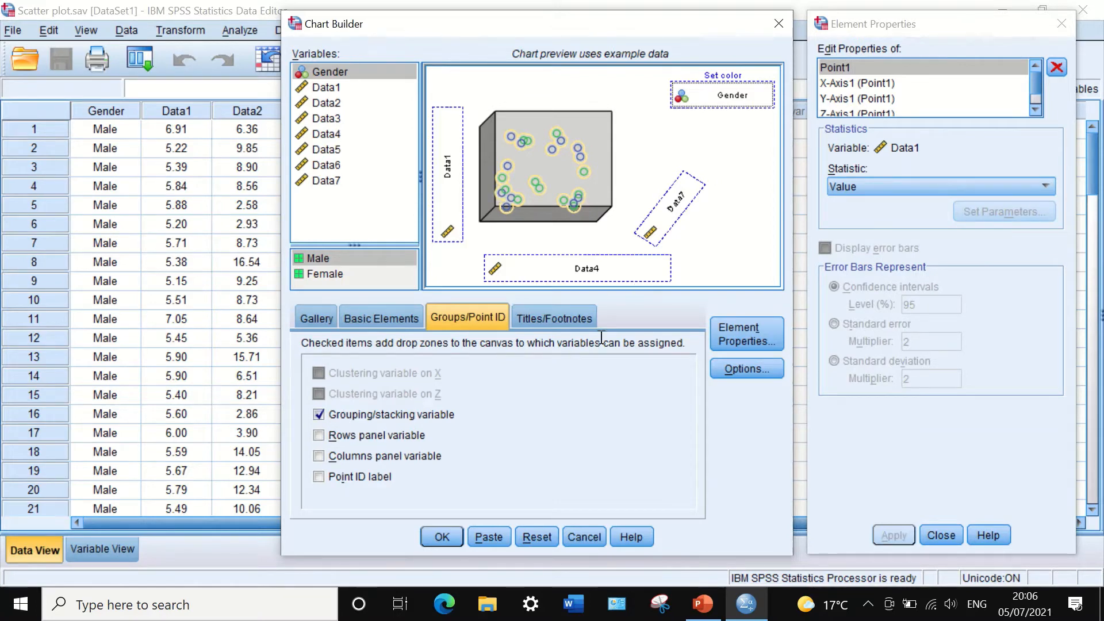
left_click(431, 535)
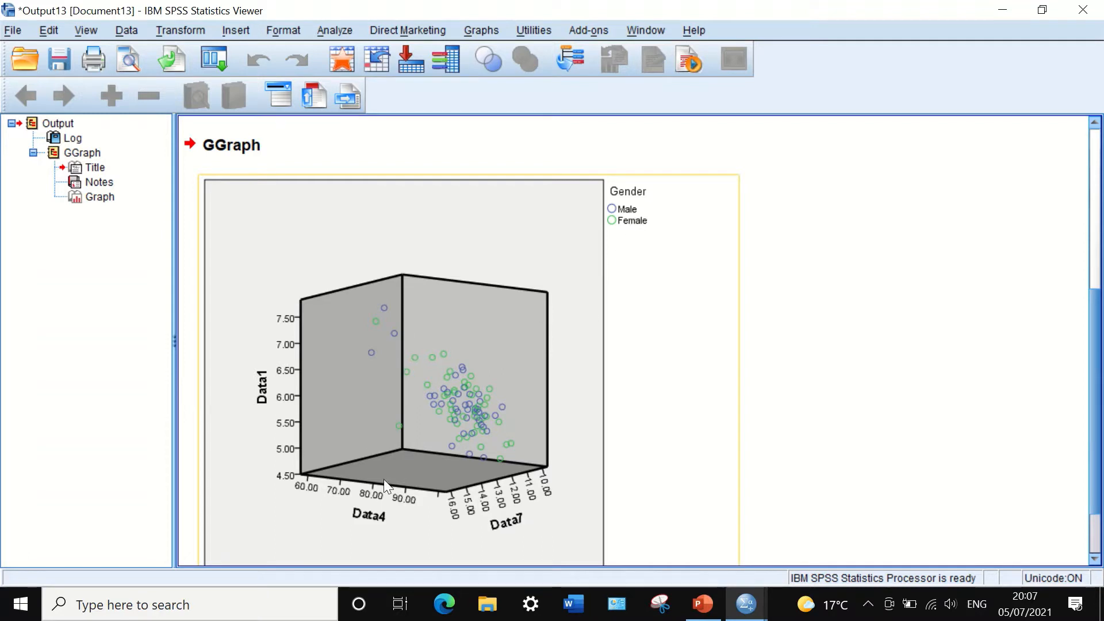
- Close the color-grouped chart output without saving it and reopen the Chart Builder
left_click(1082, 9)
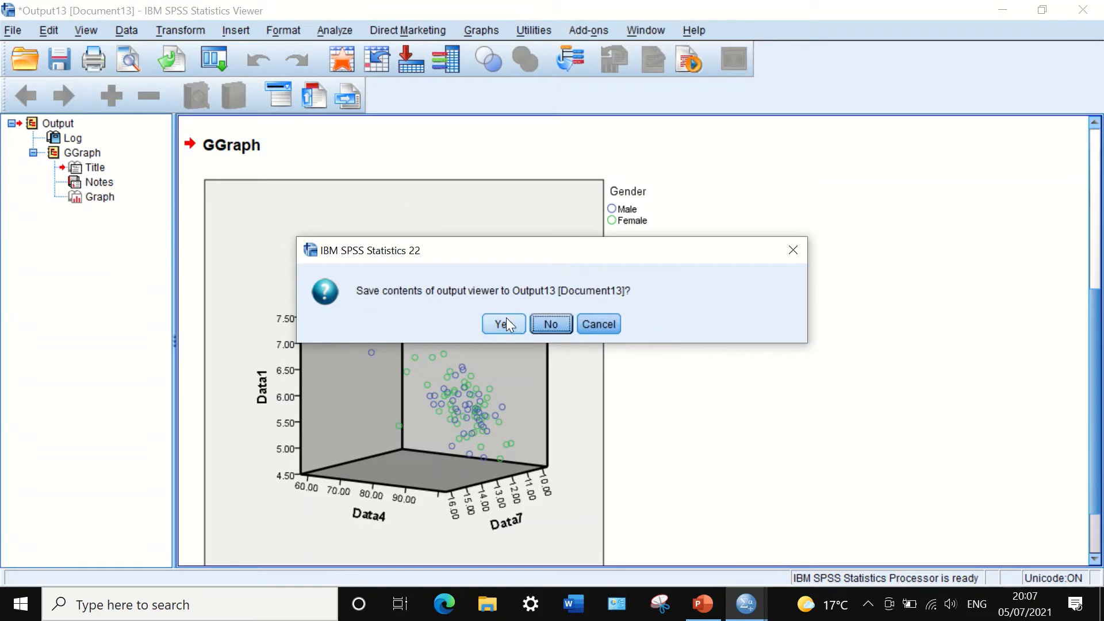
left_click(542, 322)
left_click(140, 61)
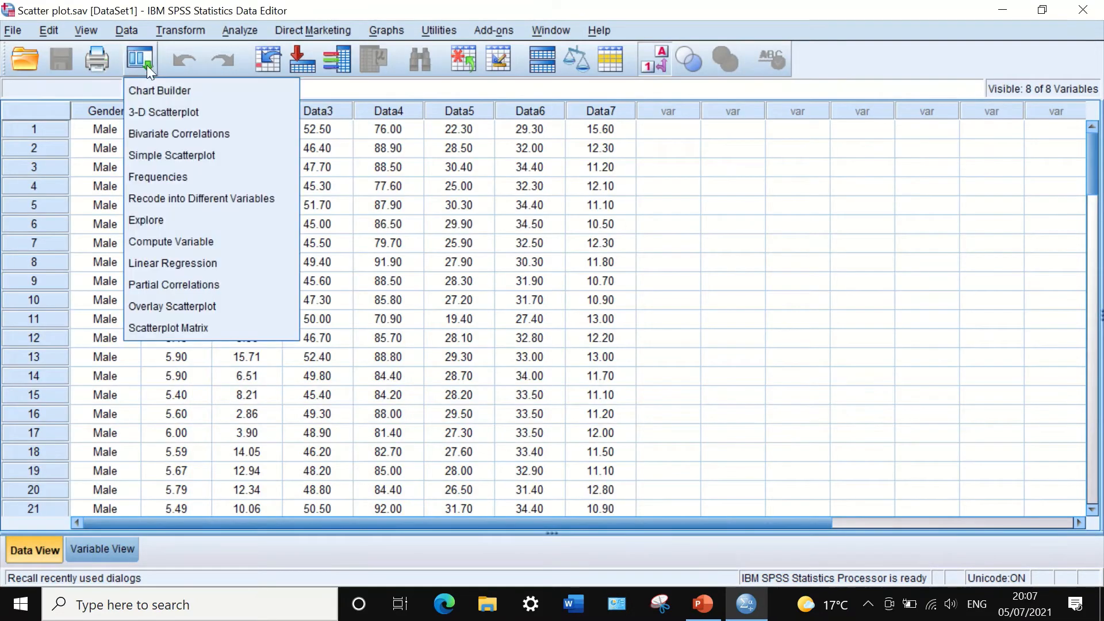
left_click(153, 91)
left_click(499, 376)
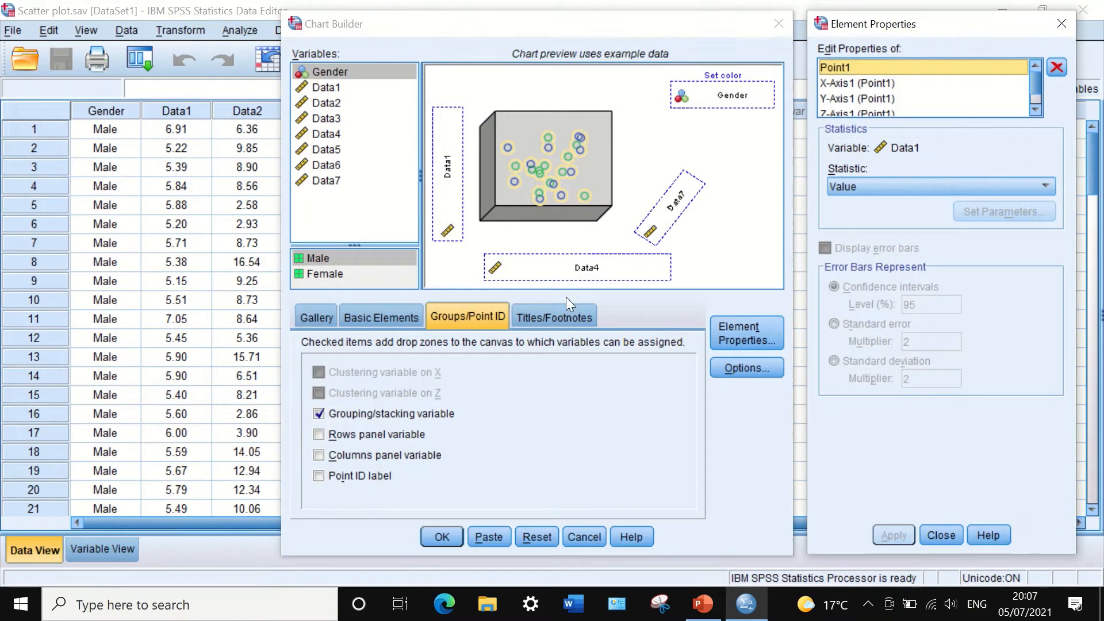
- Replace the grouping variable with a rows panel variable, assign Gender to it and generate the 3-D scatter plot
left_click(332, 413)
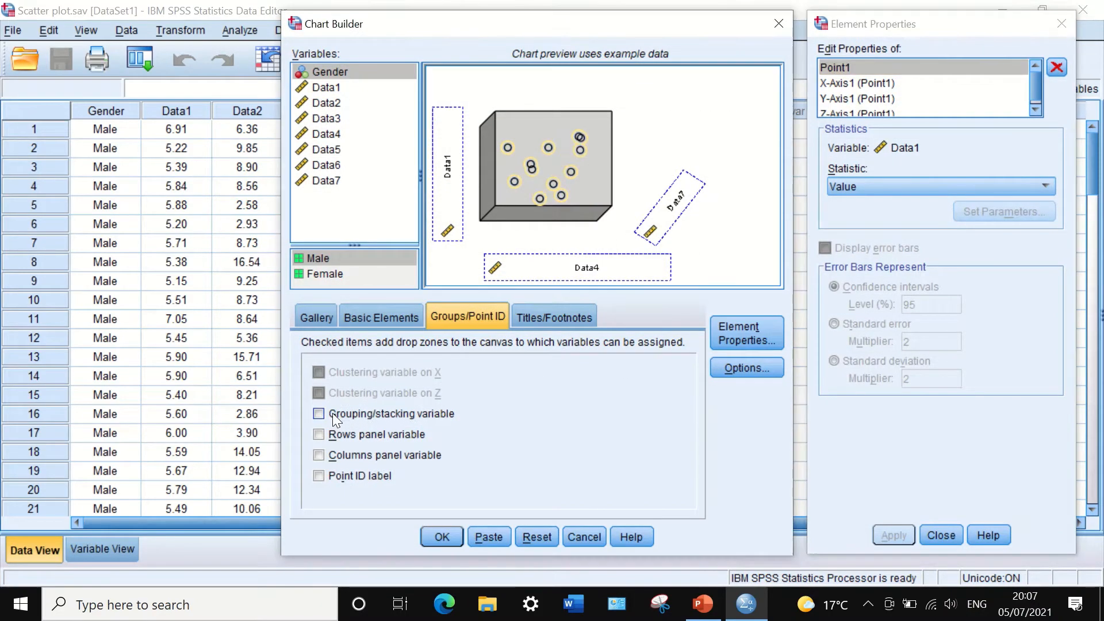
left_click(323, 434)
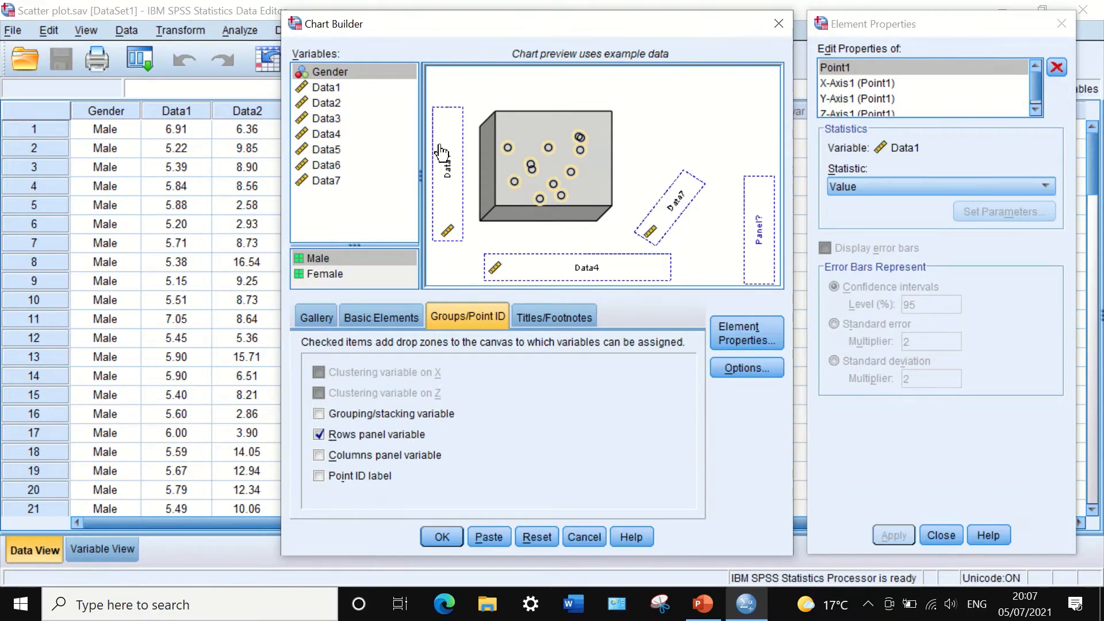
left_click_drag(322, 72, 759, 236)
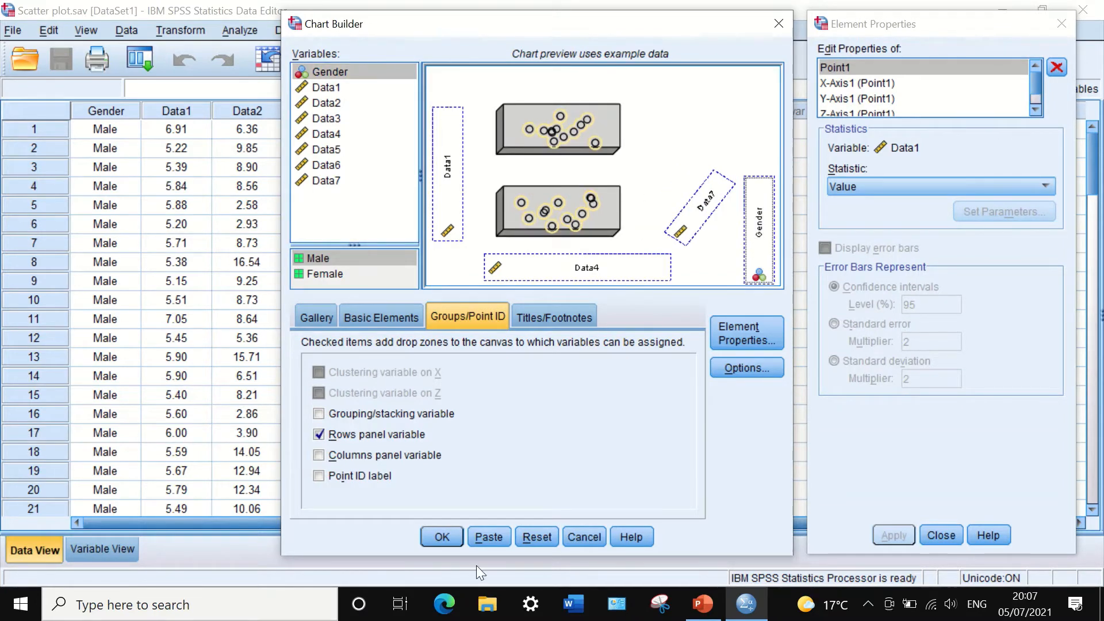
left_click(442, 536)
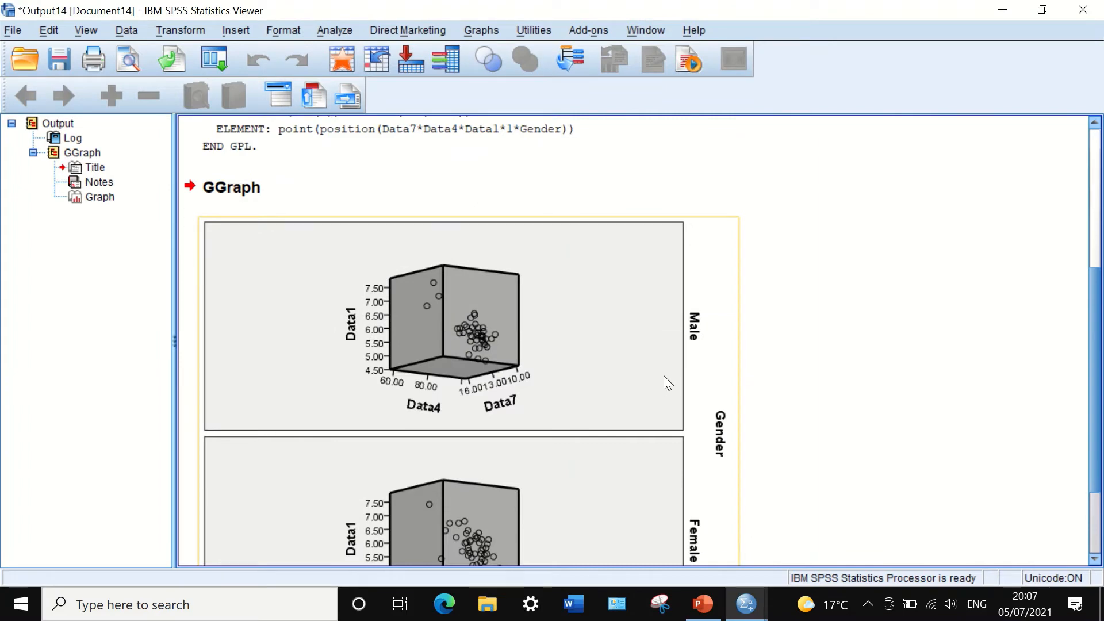
scroll(669, 375, "down", 2)
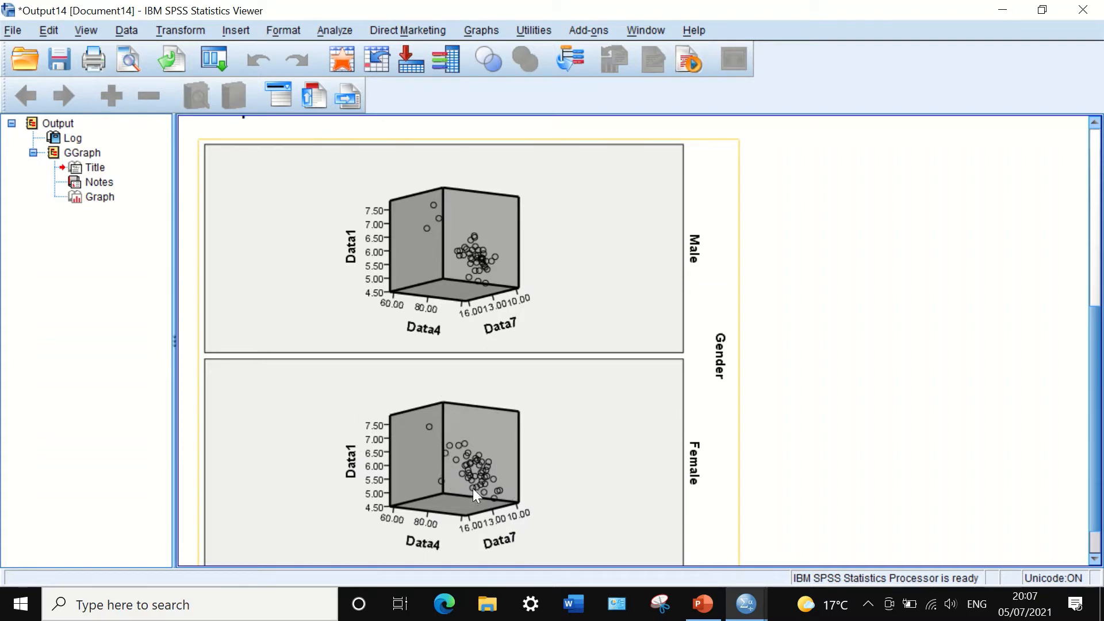
- Close the row-panelled chart output without saving it and reopen the Chart Builder
mouse_move(1102, 10)
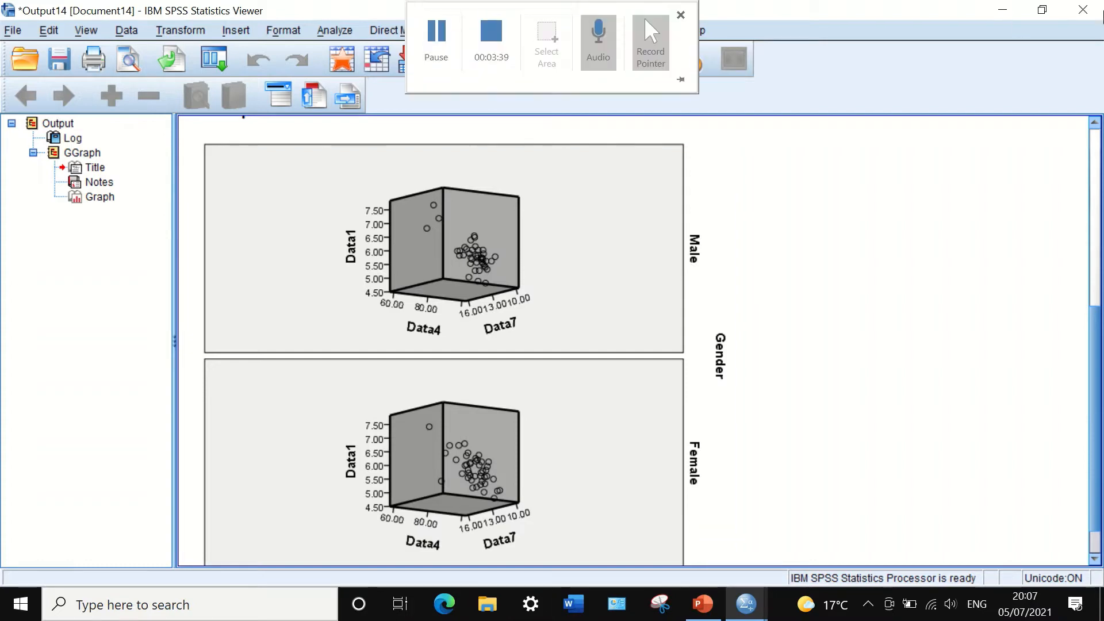
left_click(1091, 10)
left_click(552, 323)
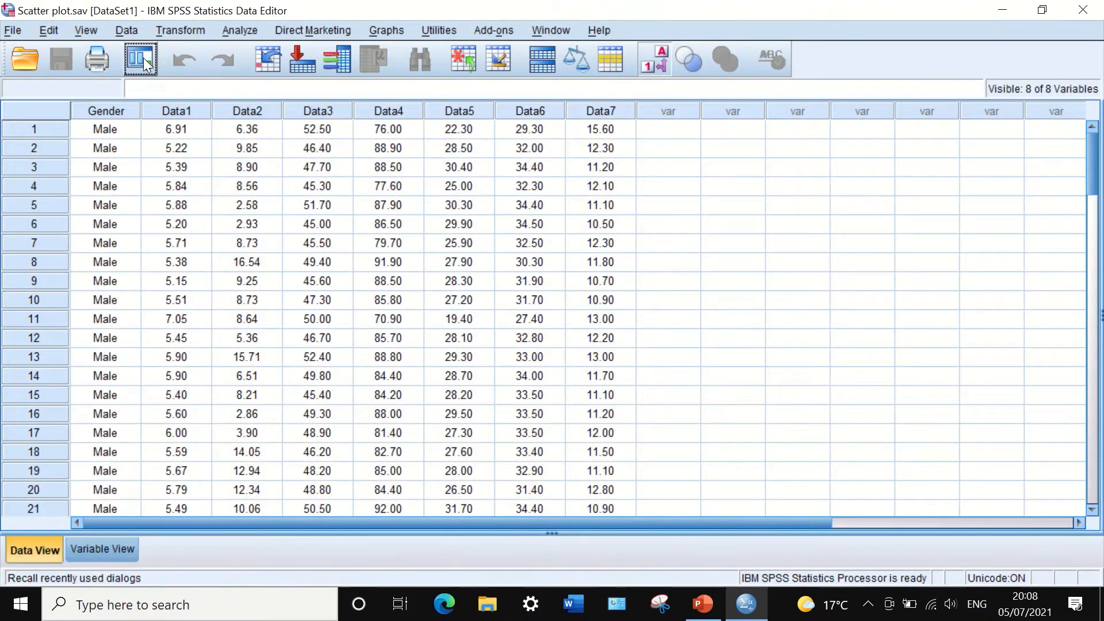
left_click(143, 57)
left_click(185, 91)
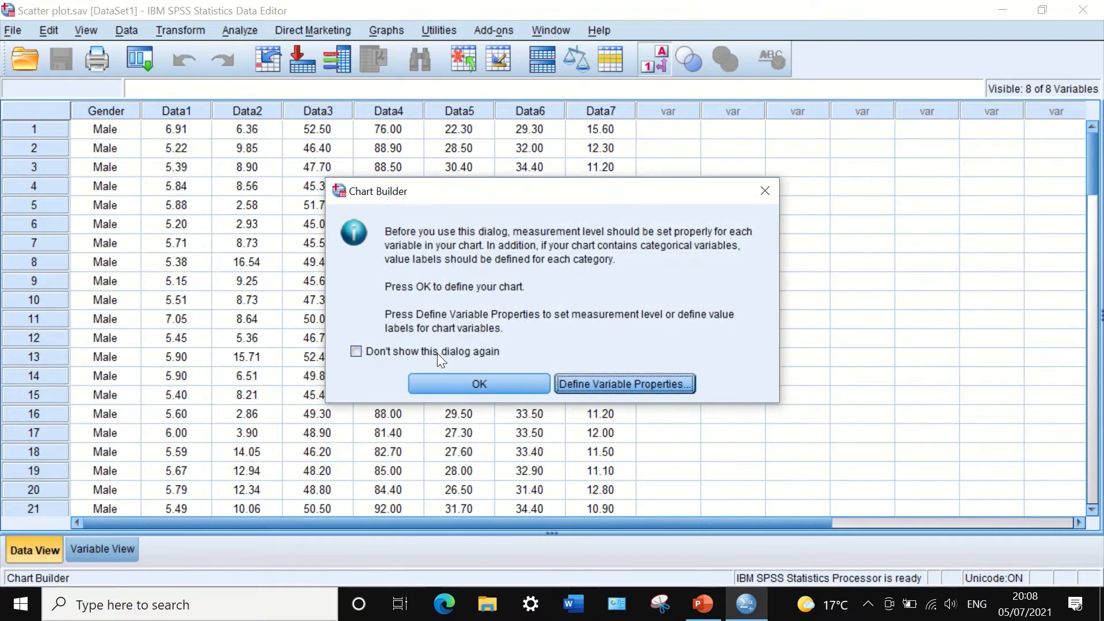
left_click(466, 374)
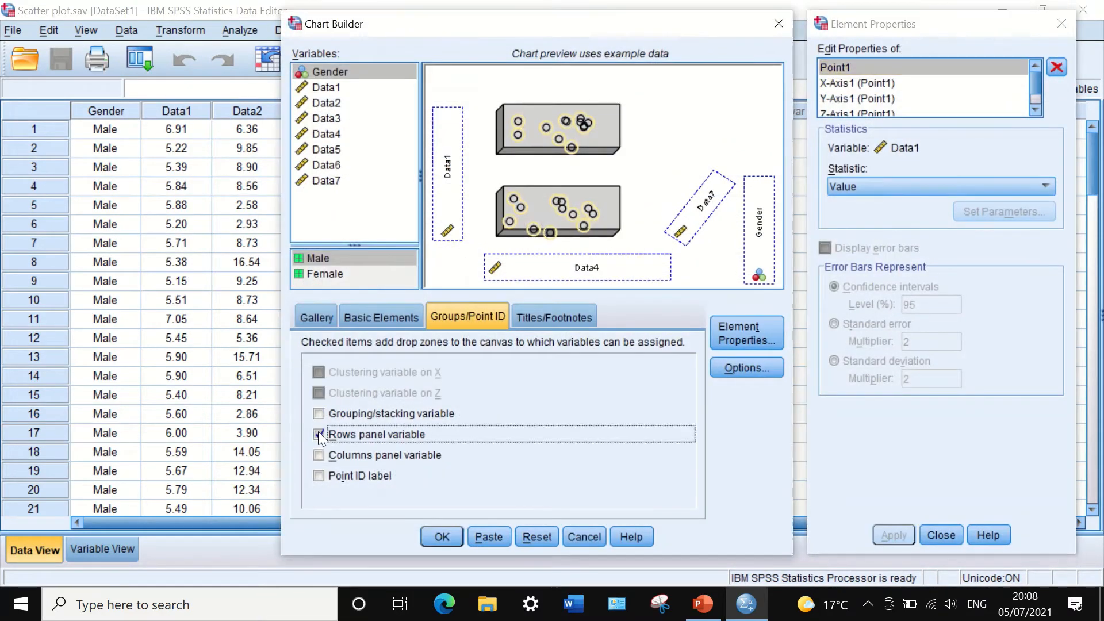
- Replace the rows panel variable with a columns panel variable, assign Gender to it and generate the 3-D scatter plot
left_click(319, 434)
left_click(319, 453)
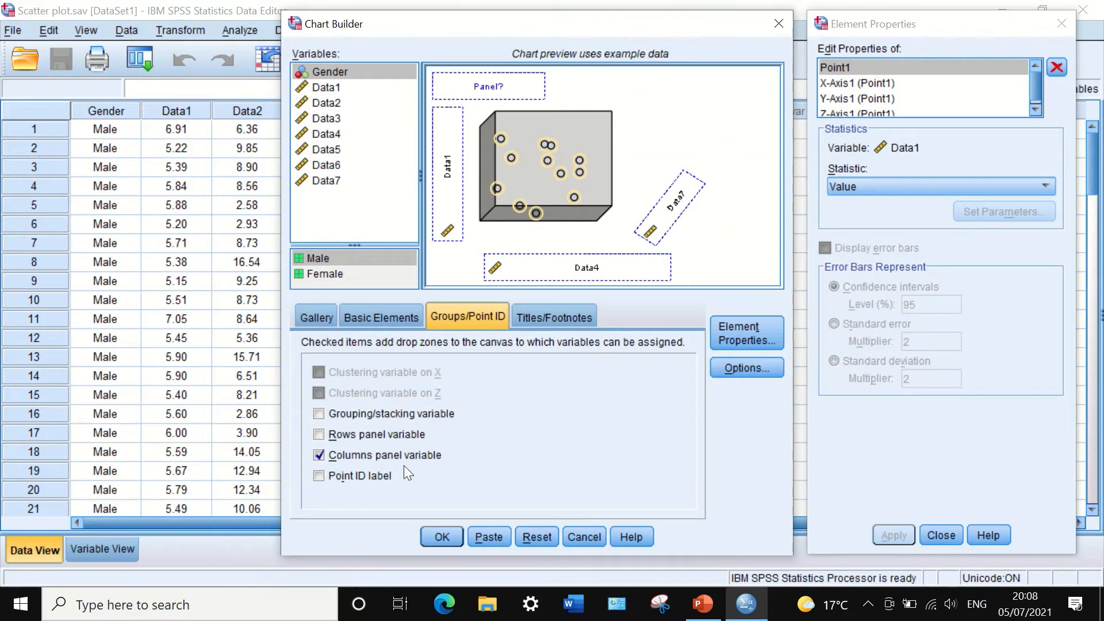
mouse_move(325, 36)
left_click_drag(337, 68, 488, 83)
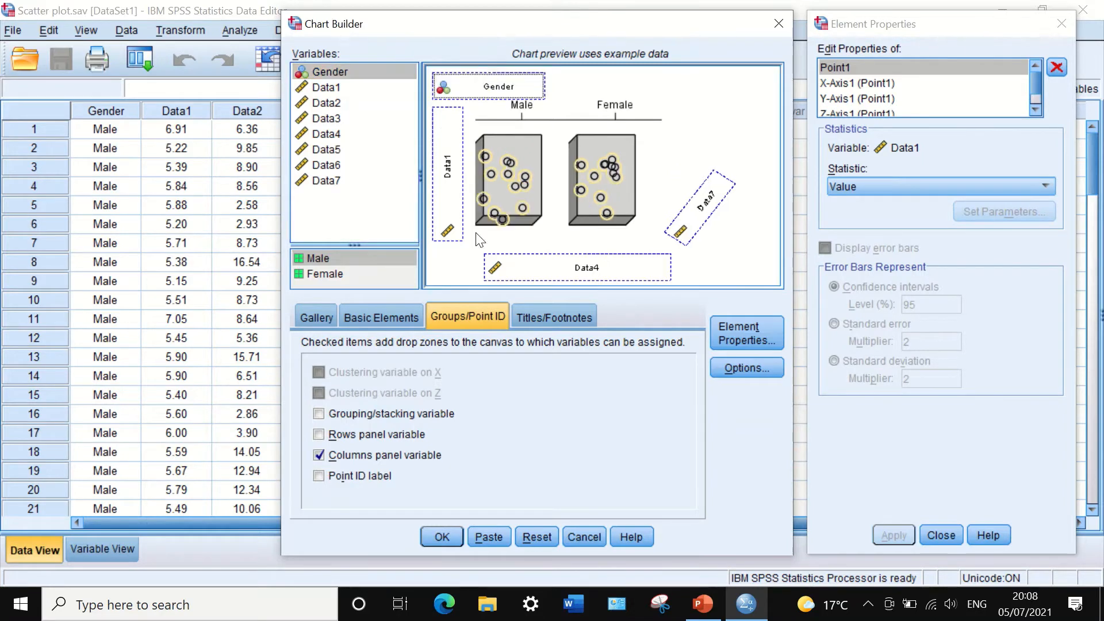
left_click(439, 535)
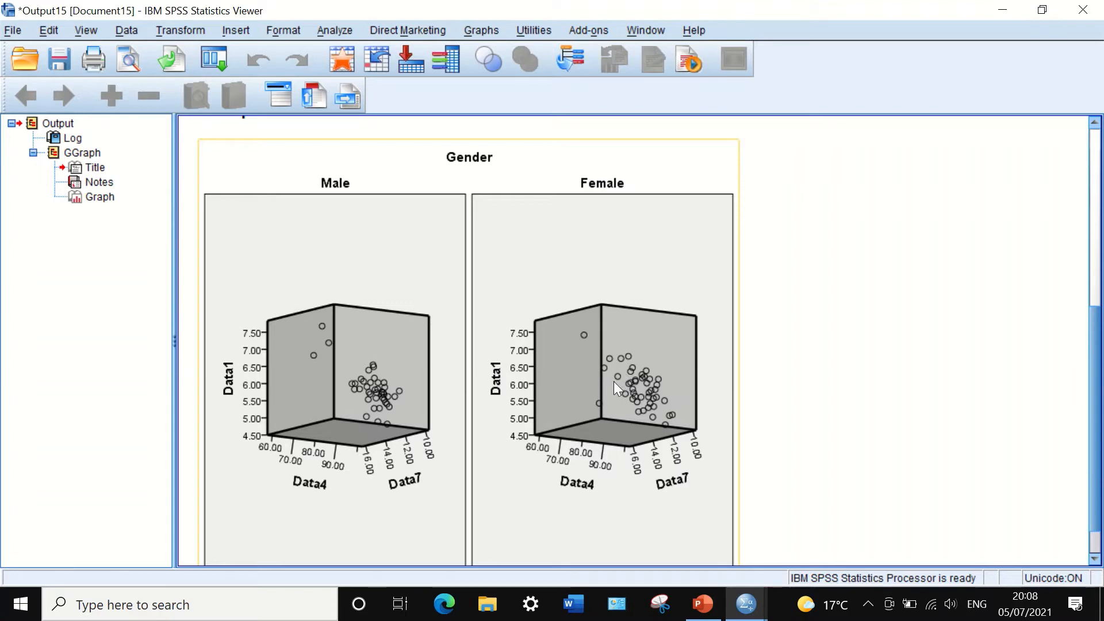
scroll(613, 389, "up", 3)
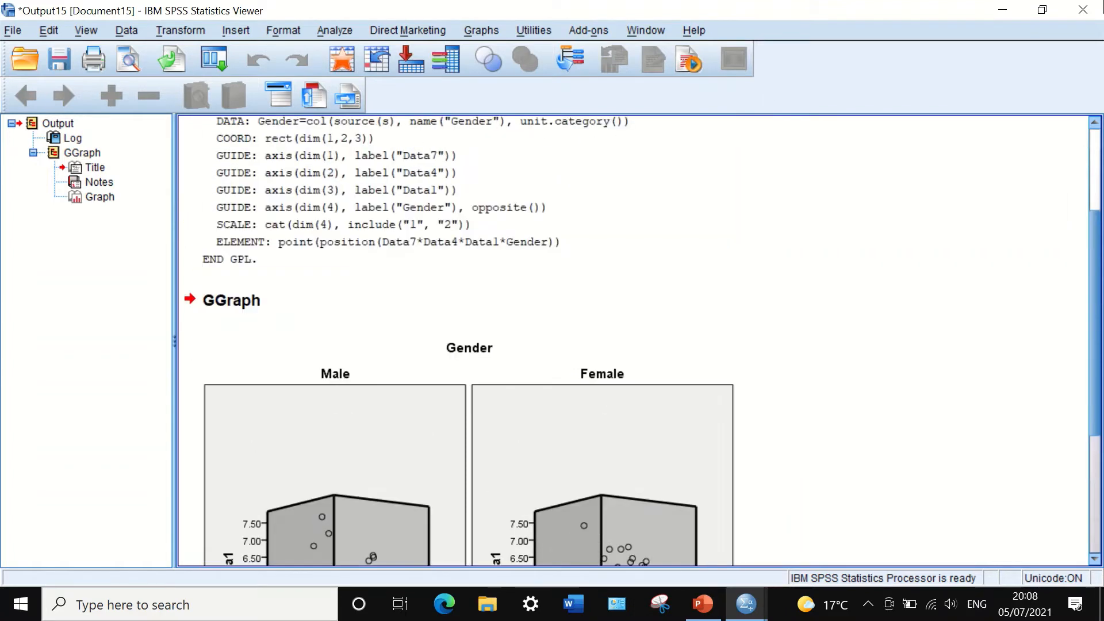
- Close the column-panelled chart output without saving it and reopen the Chart Builder
left_click(1091, 11)
left_click(572, 323)
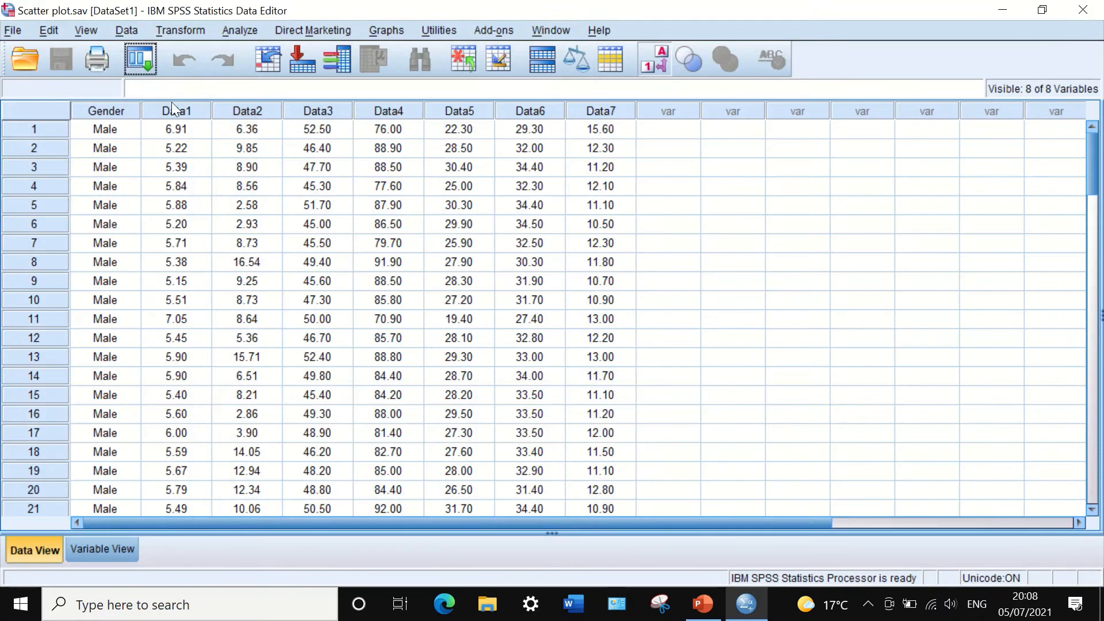
left_click(139, 59)
left_click(154, 90)
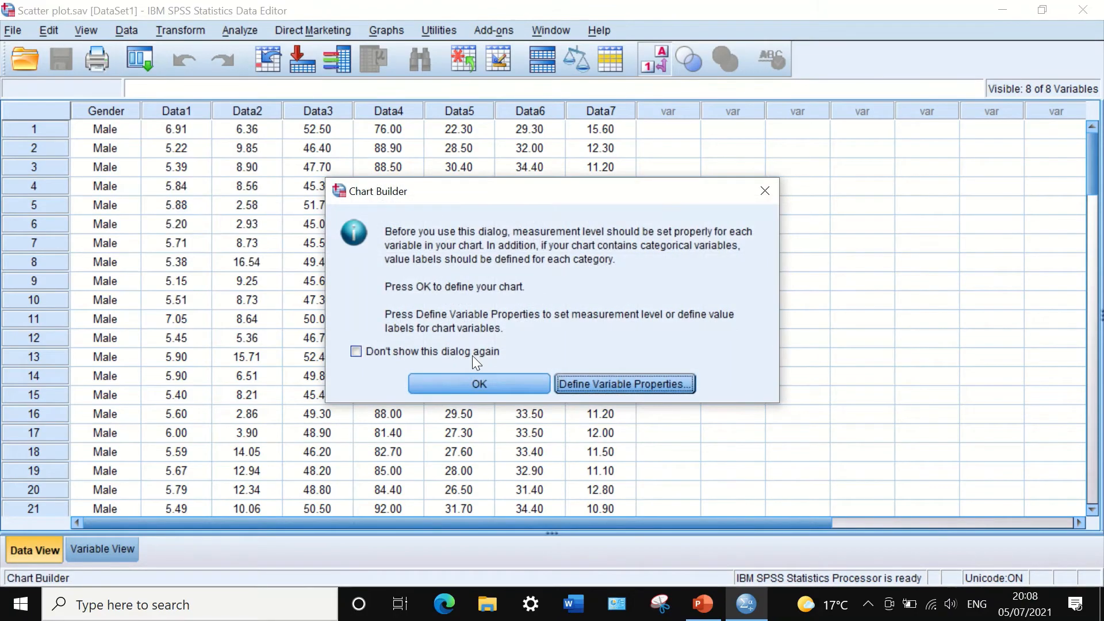
key("Return")
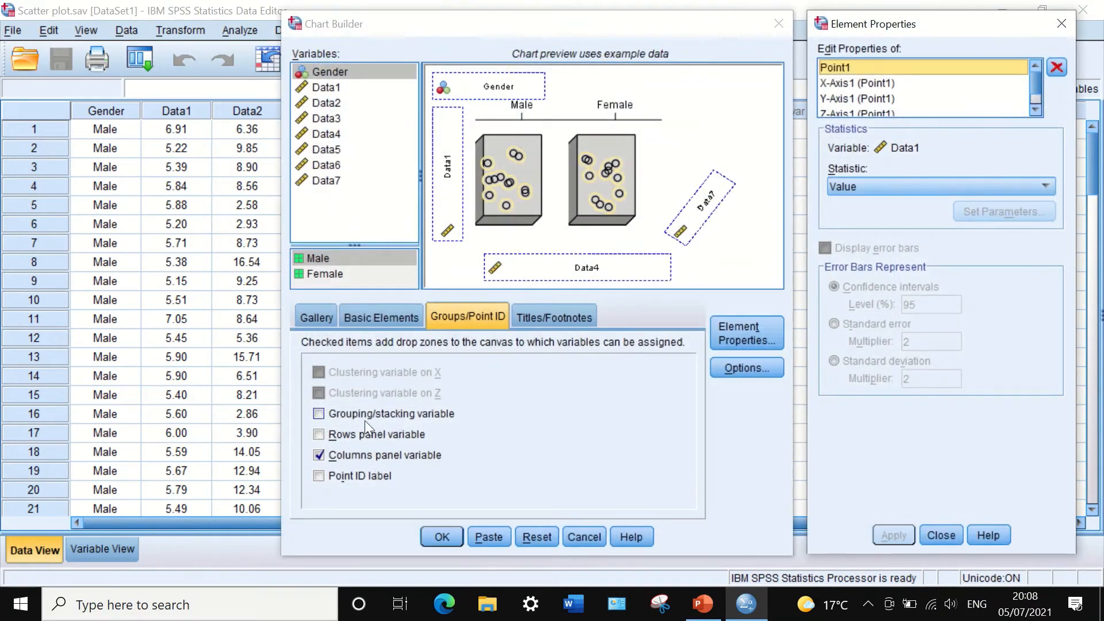
- Replace the columns panel variable with a point ID label, assign Gender to it and generate the 3-D scatter plot
left_click(322, 455)
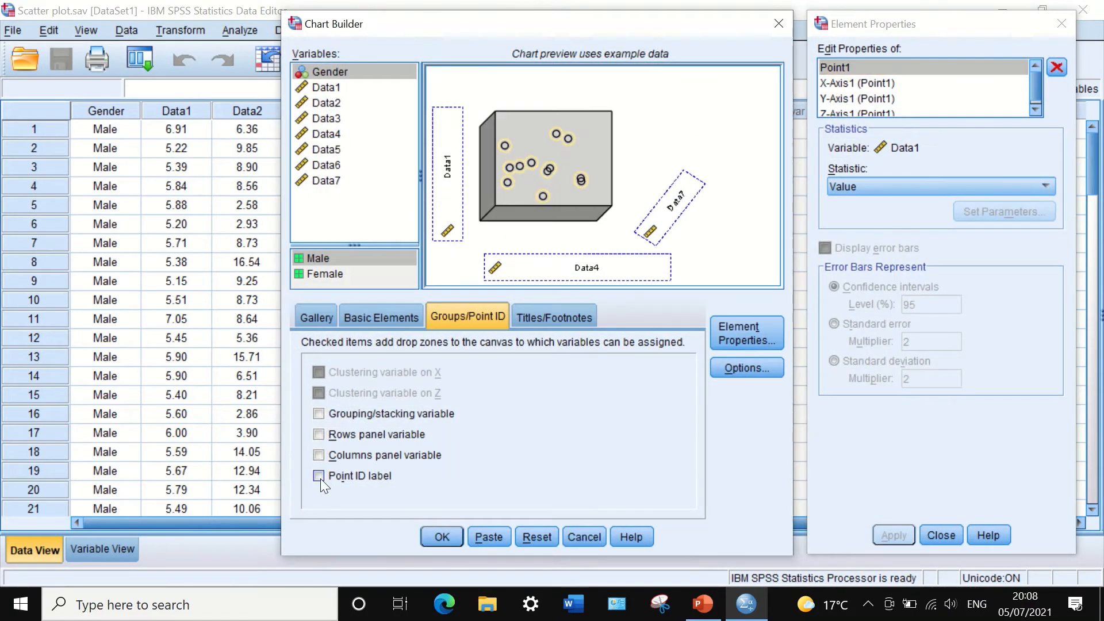
left_click(319, 476)
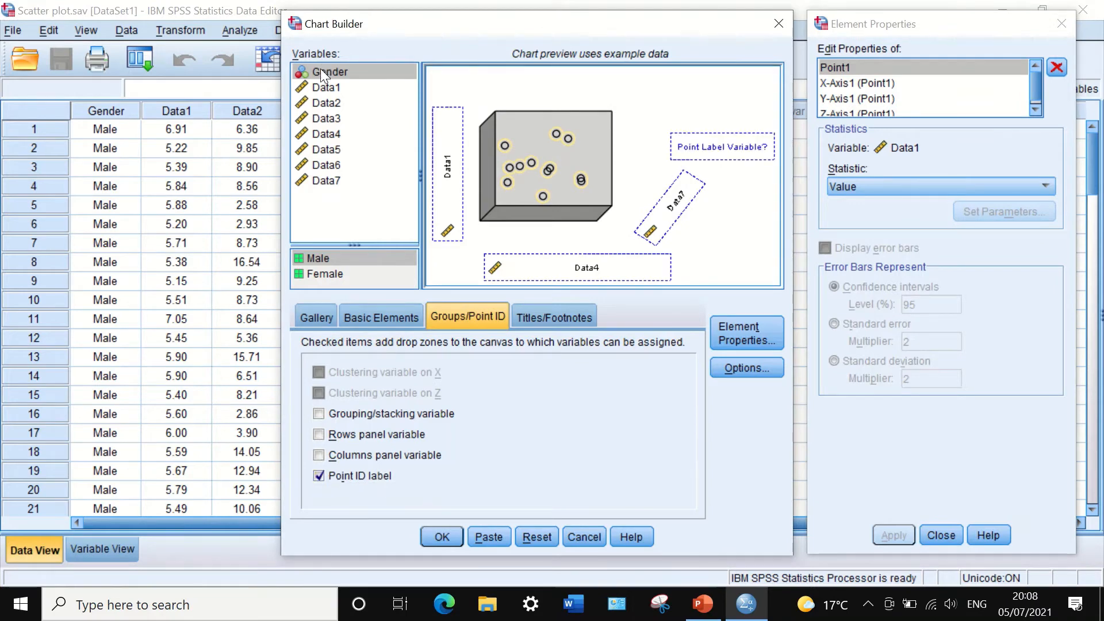
left_click_drag(322, 73, 730, 148)
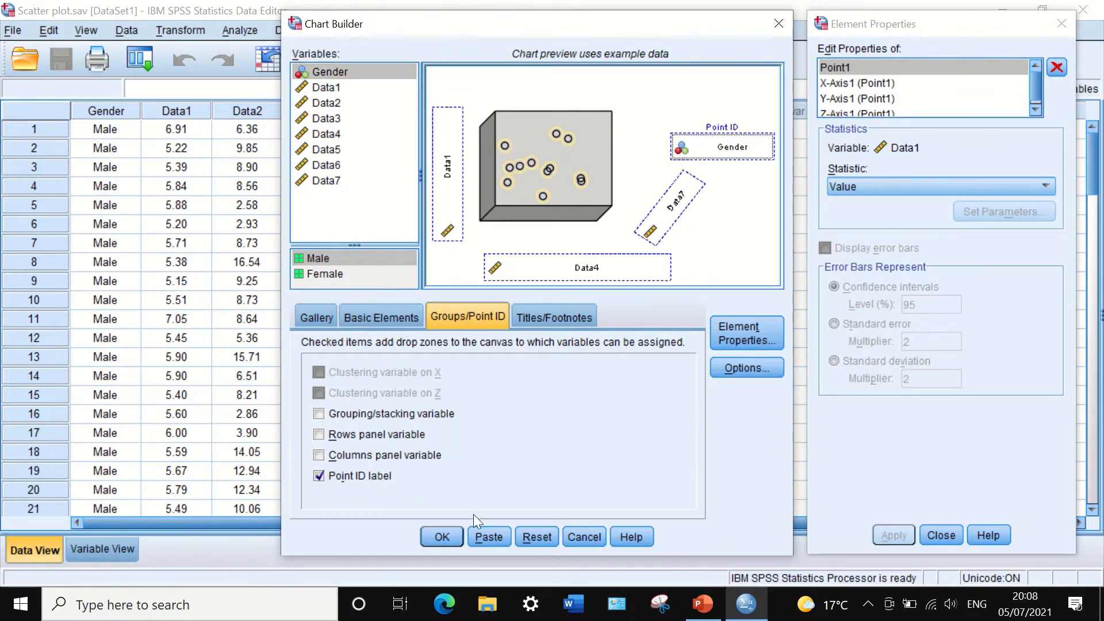
left_click(440, 534)
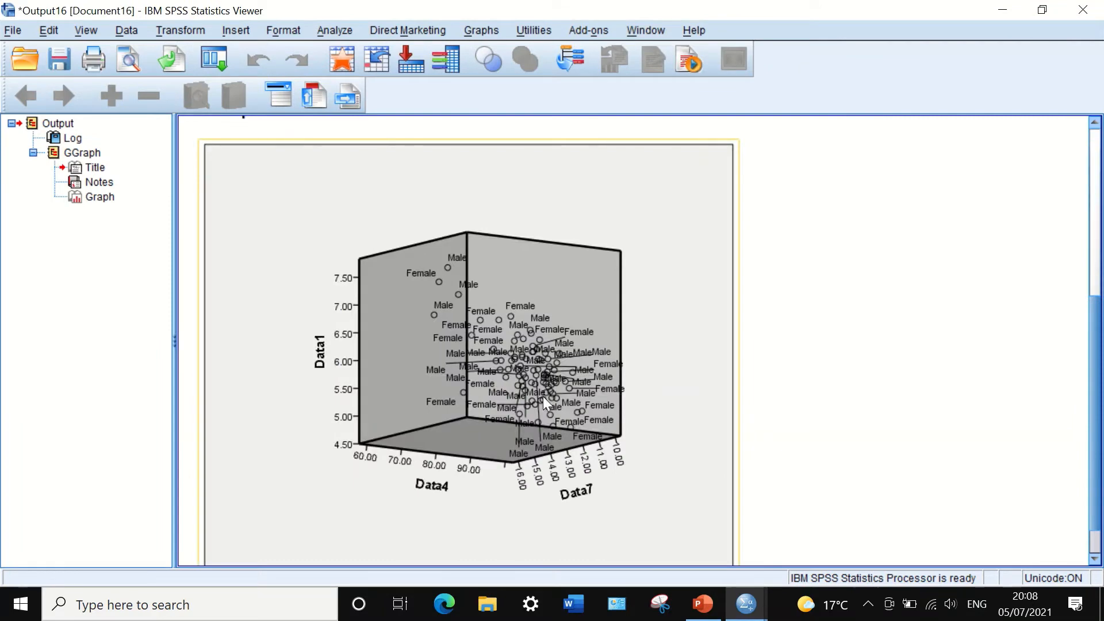
- Close the point-labelled chart output without saving it and reopen the Chart Builder
scroll(543, 395, "down", 1)
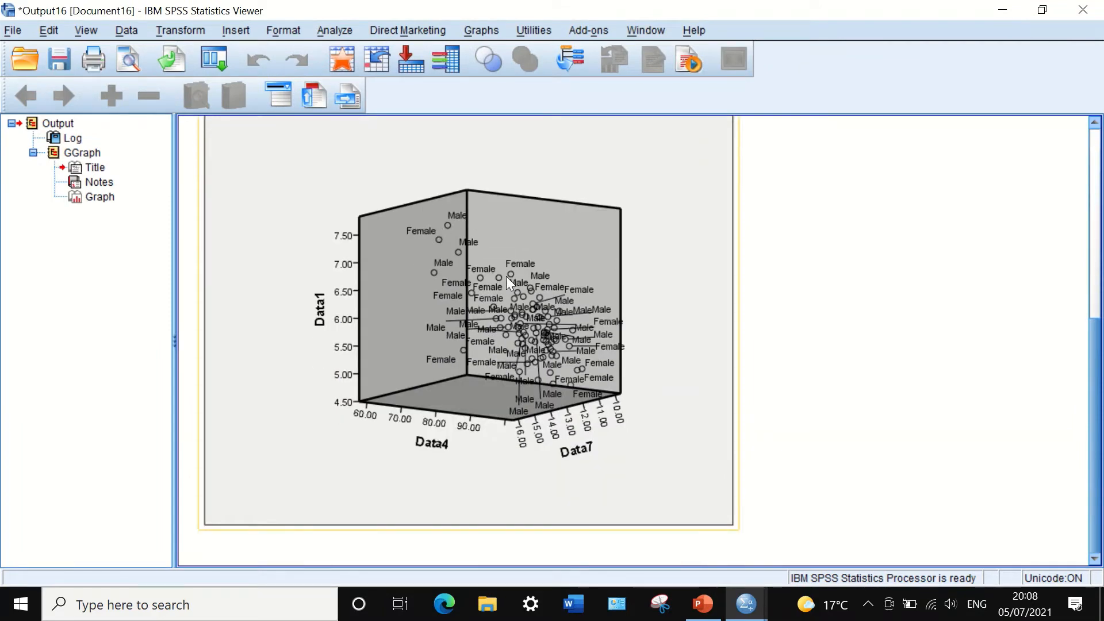
scroll(616, 315, "up", 3)
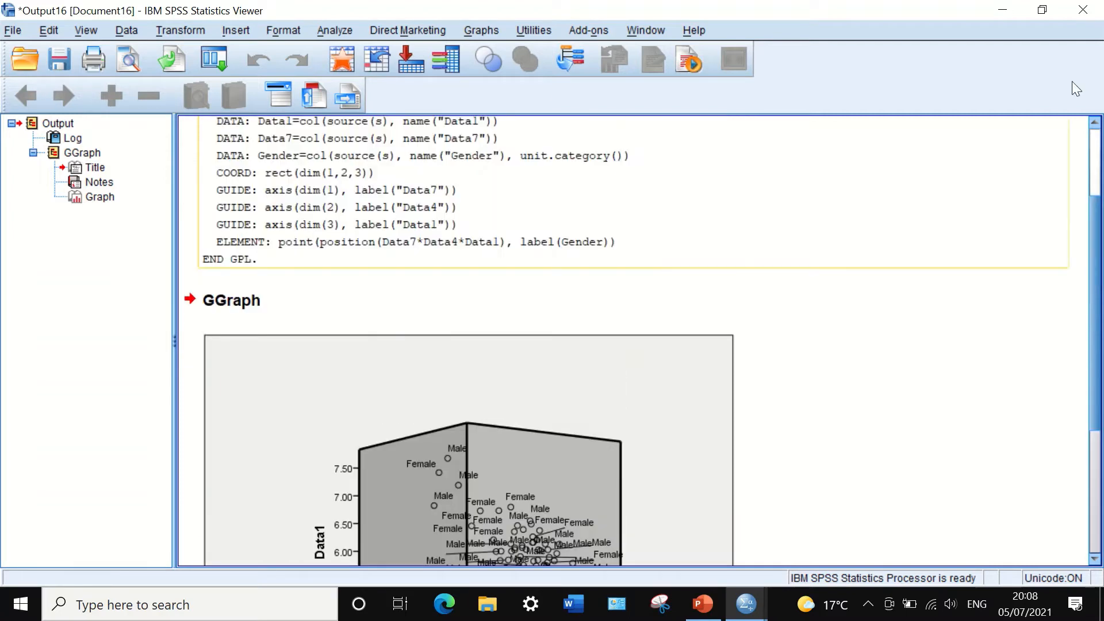
left_click(1086, 8)
left_click(552, 322)
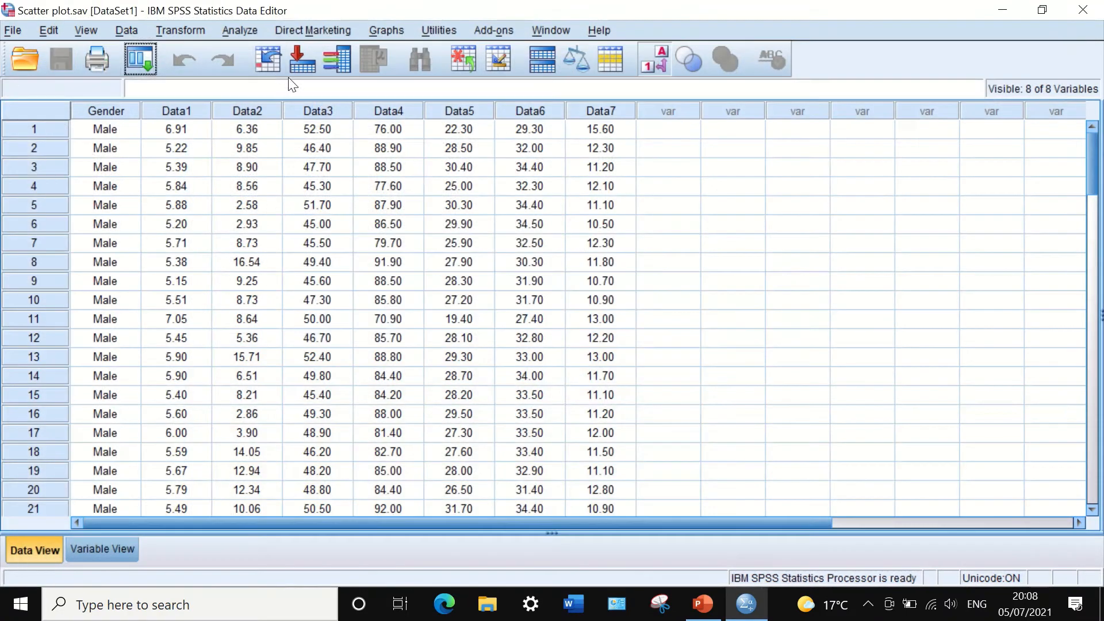
left_click(147, 56)
left_click(157, 93)
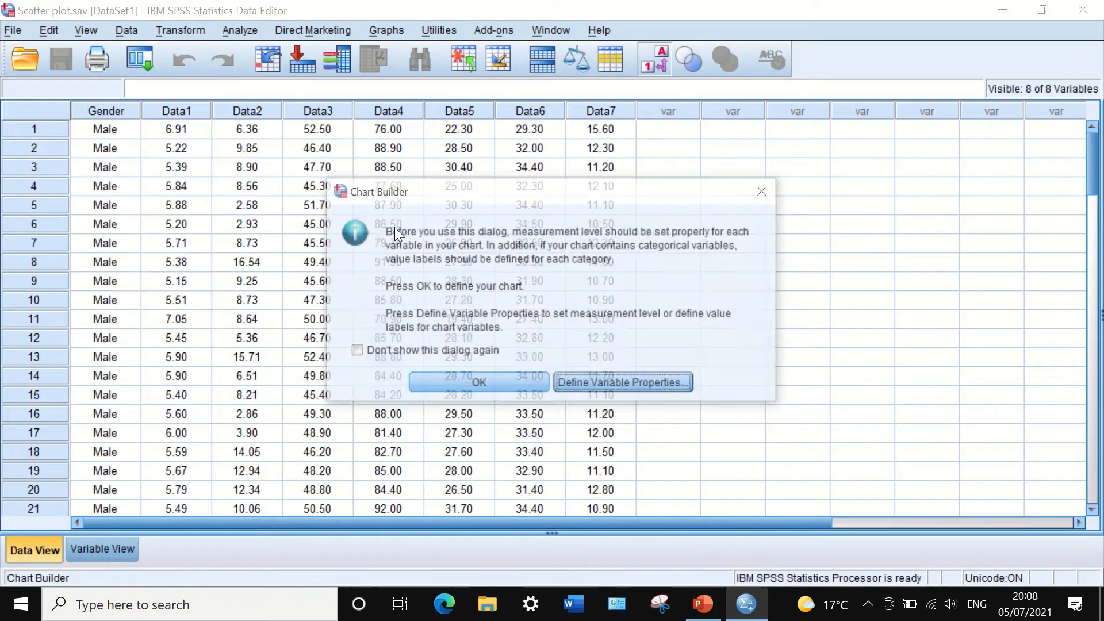
left_click(507, 390)
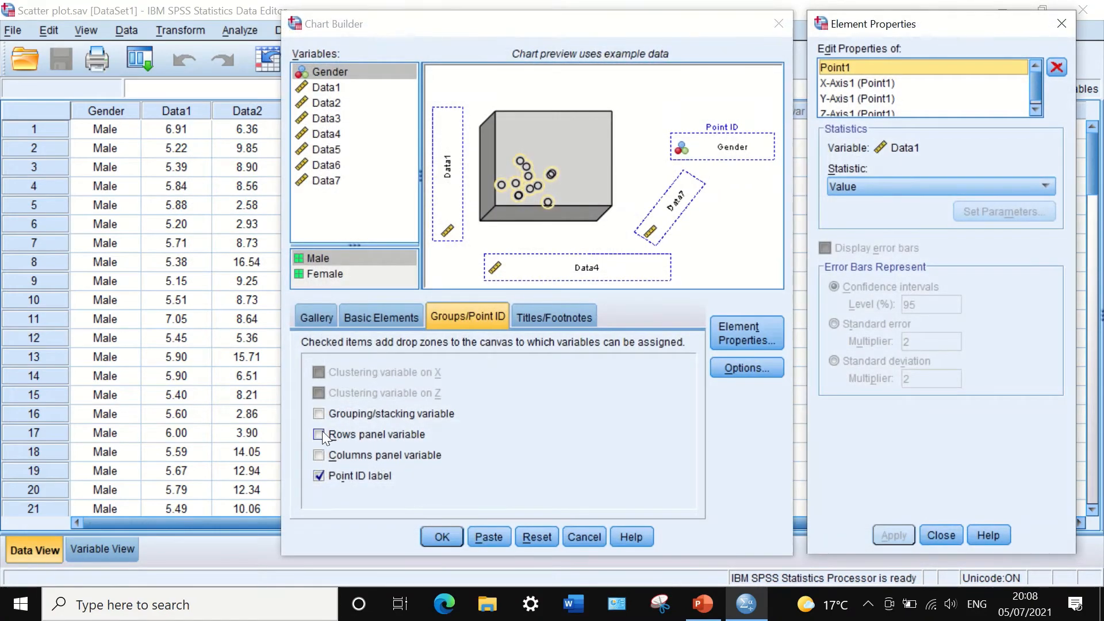
- Replace the point ID label with a grouping/stacking variable and assign Gender to the color grouping
left_click(318, 413)
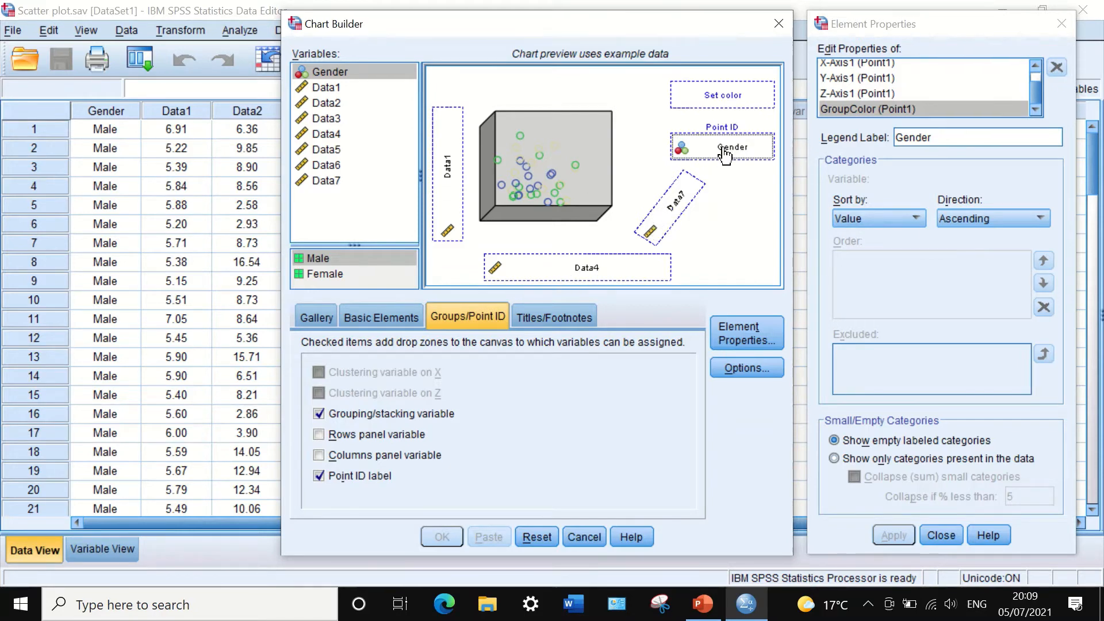
left_click(319, 476)
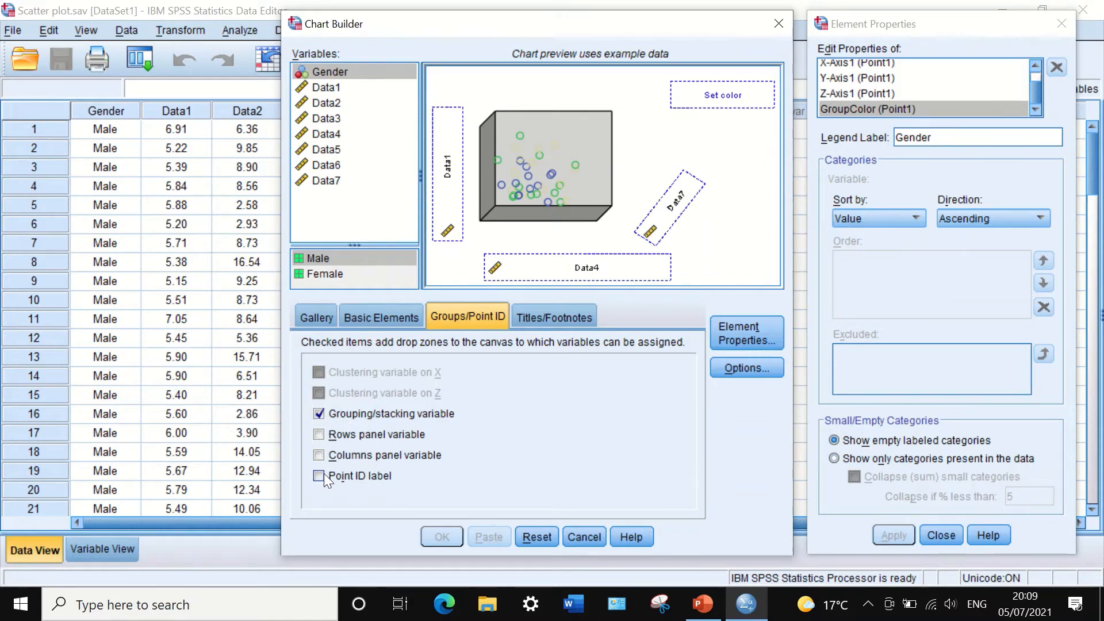
left_click_drag(325, 65, 711, 94)
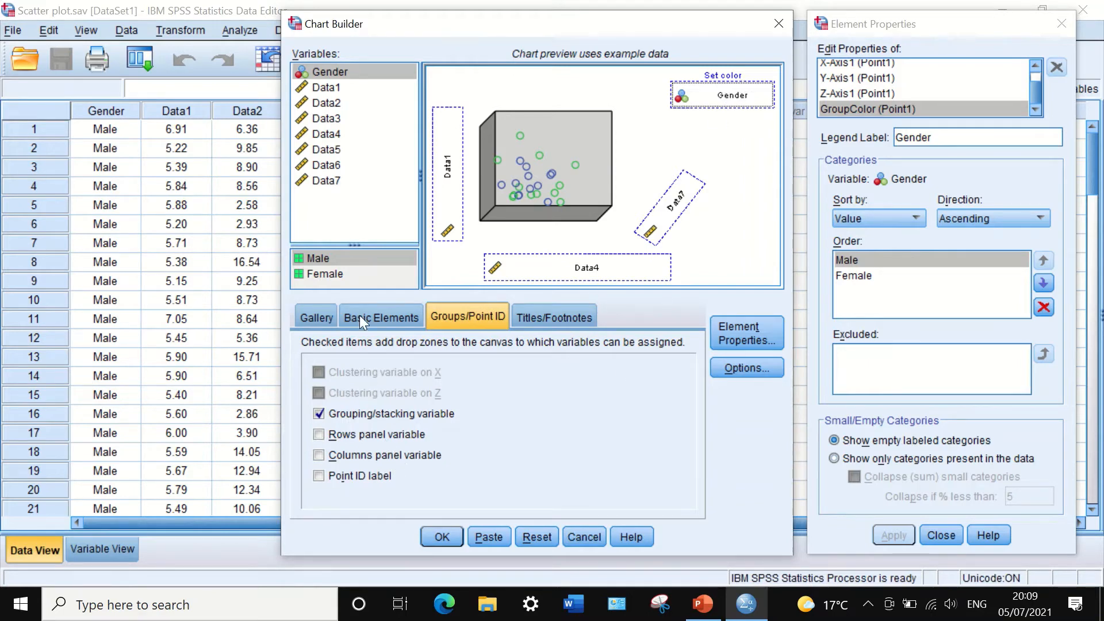
- Add Title 1 to the chart with the text "Correlation" and apply it
left_click(540, 319)
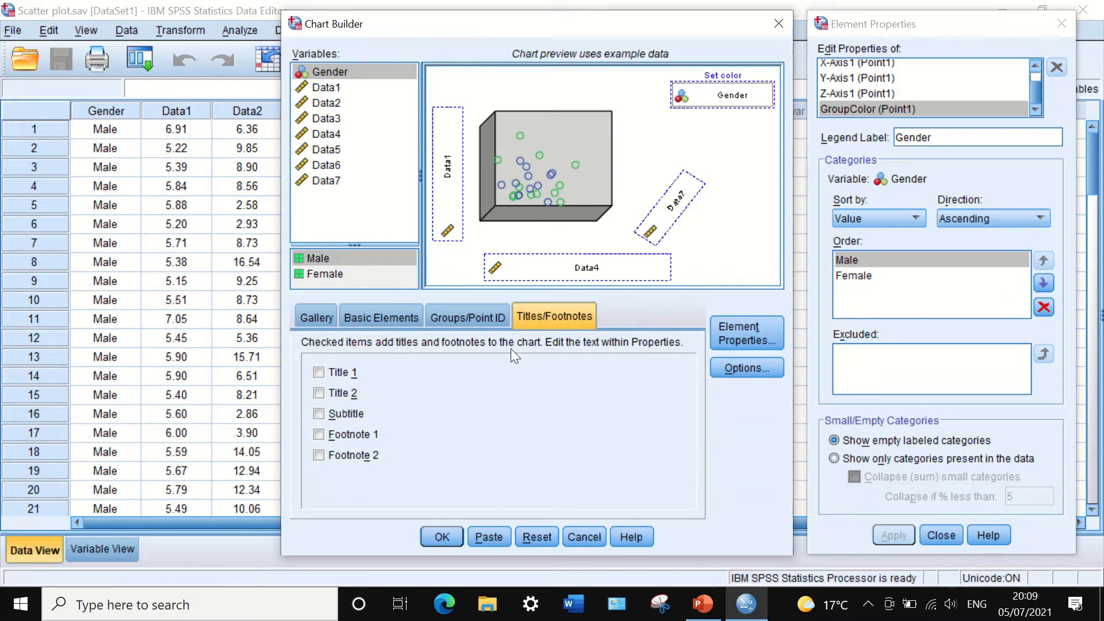
left_click(318, 371)
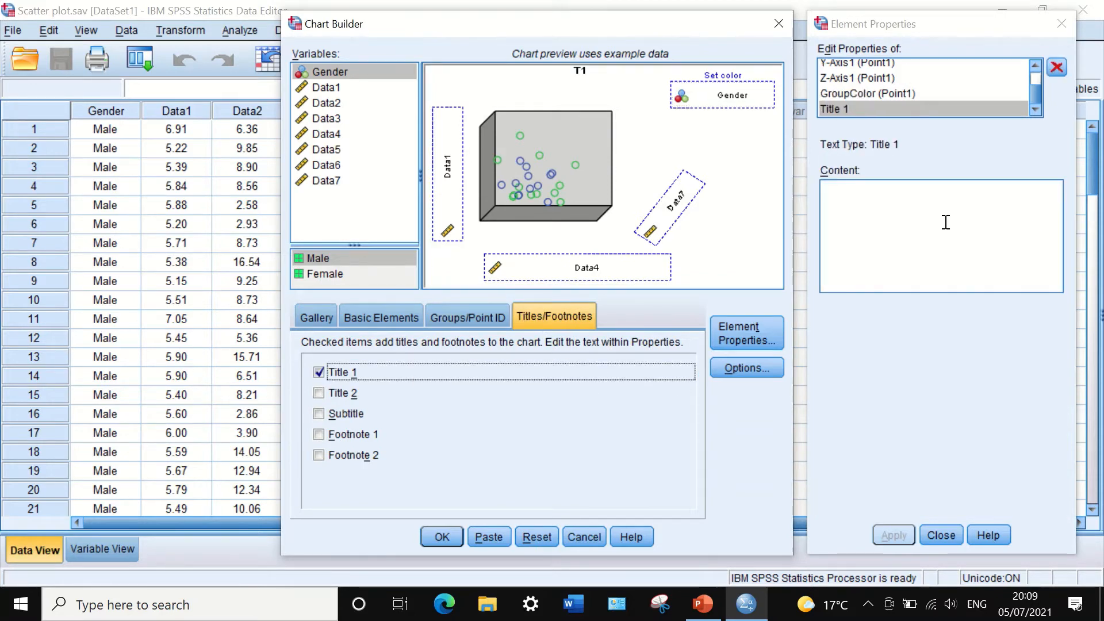
left_click(945, 222)
type("Co")
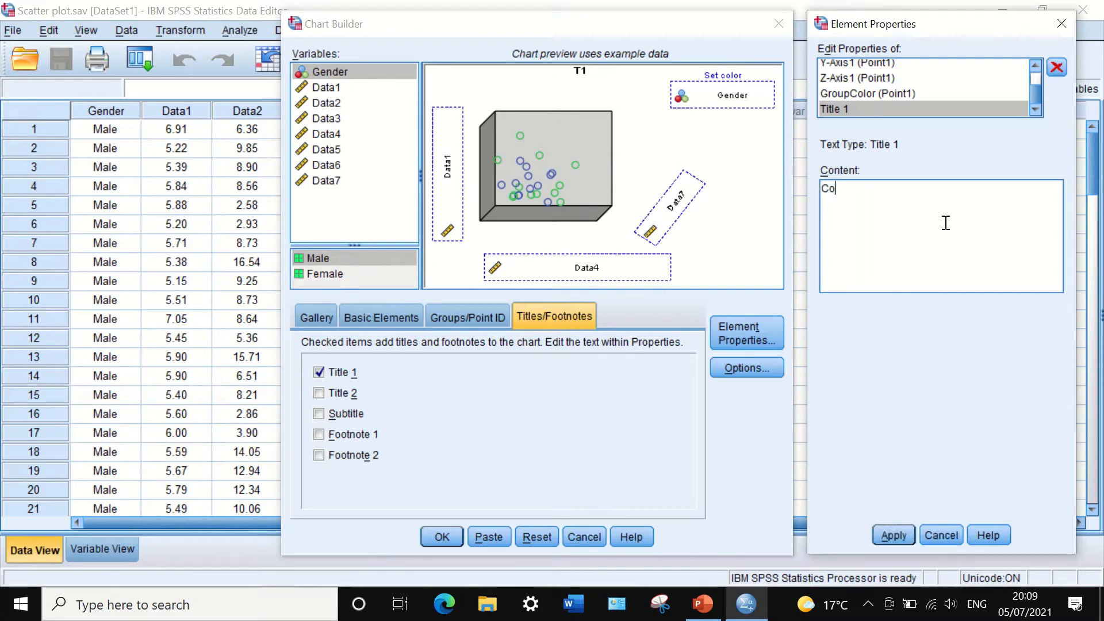
type("rrelation")
left_click(893, 535)
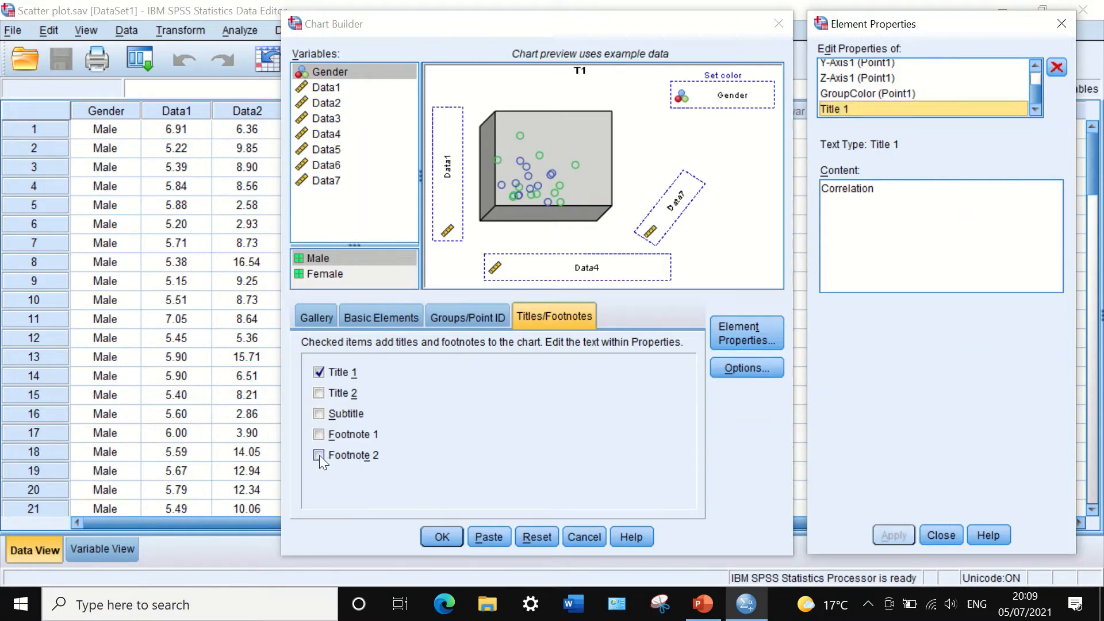
- Add Footnote 1 with the text "Figure 1", apply it and generate the 3-D scatter plot
left_click(319, 434)
left_click(878, 203)
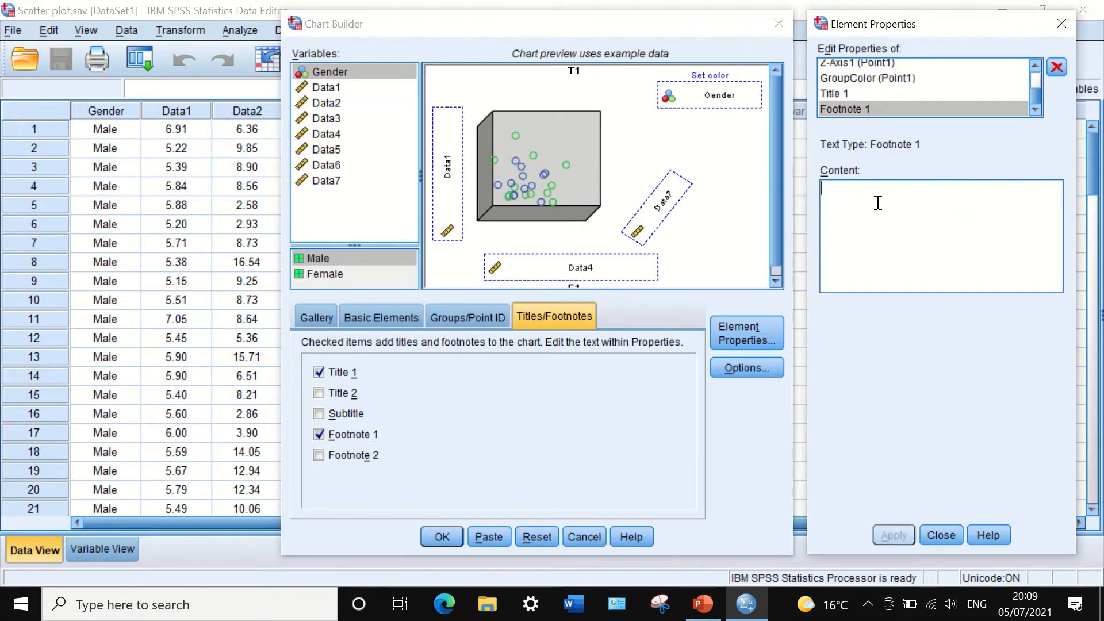
type("fig")
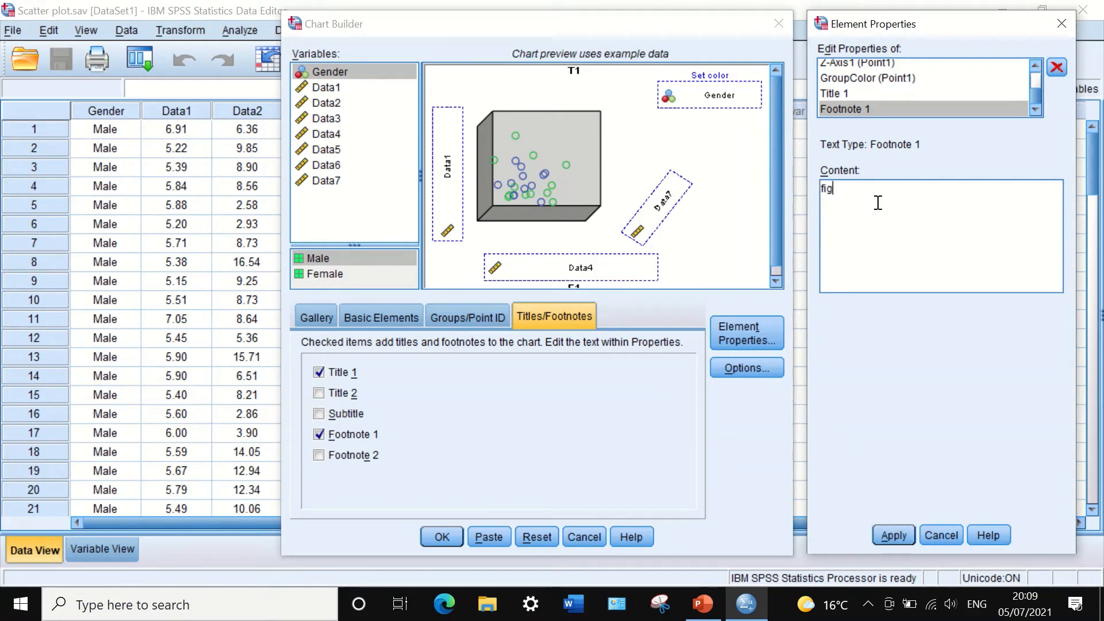
type("ure 1")
key("BackSpace")
type("F")
left_click(898, 532)
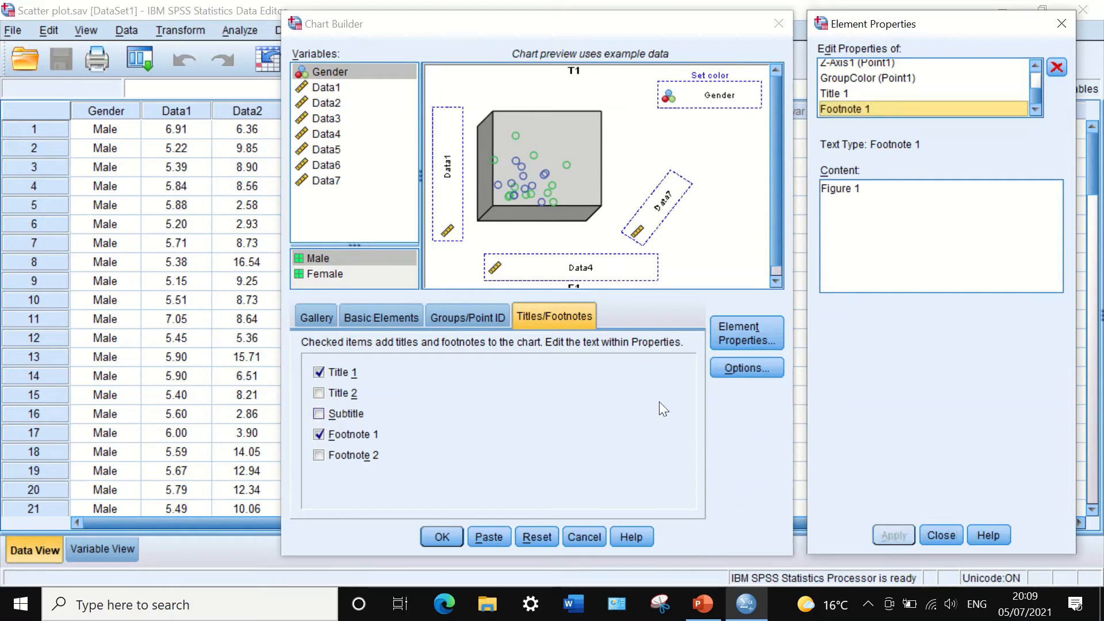
left_click(441, 536)
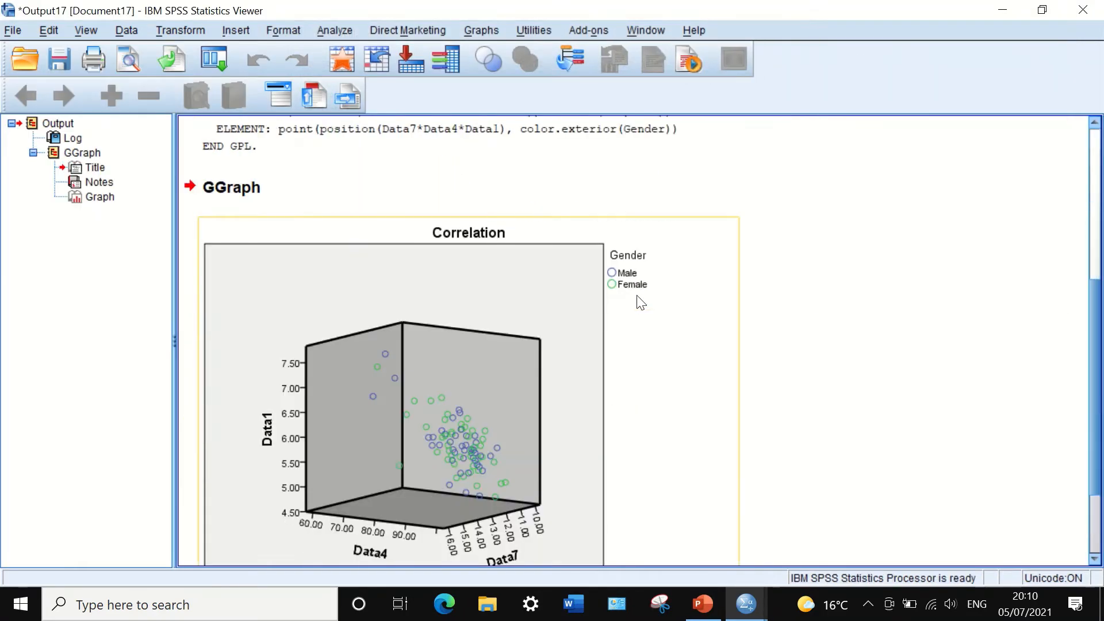
- Examine the generated 3-D scatter plot, including its title, Gender legend and footnote
scroll(643, 302, "down", 3)
scroll(649, 300, "up", 3)
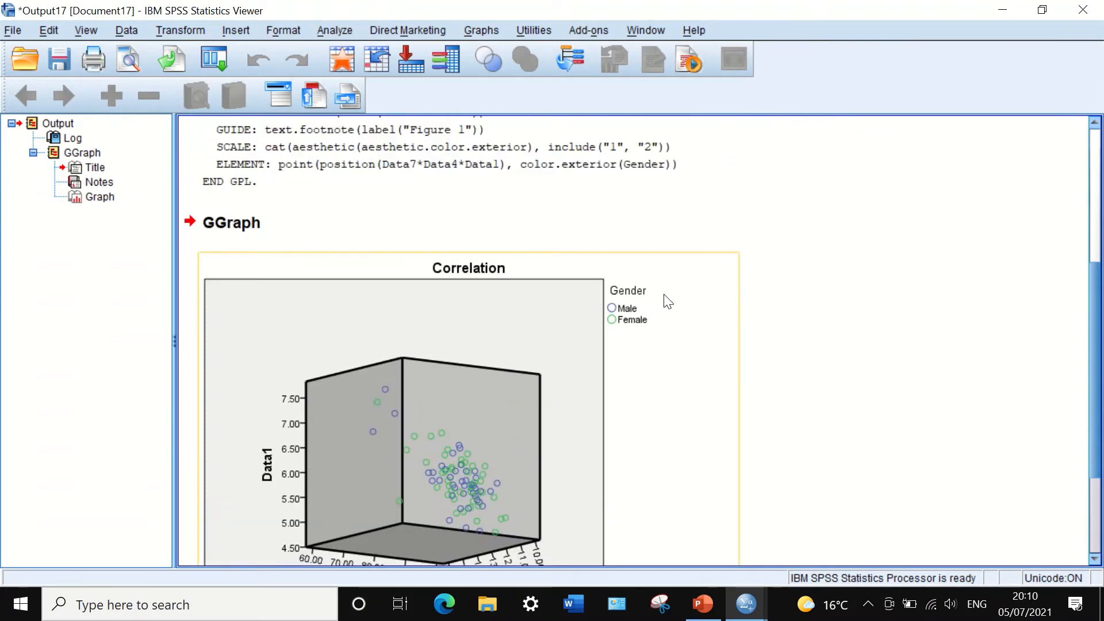
scroll(671, 298, "down", 2)
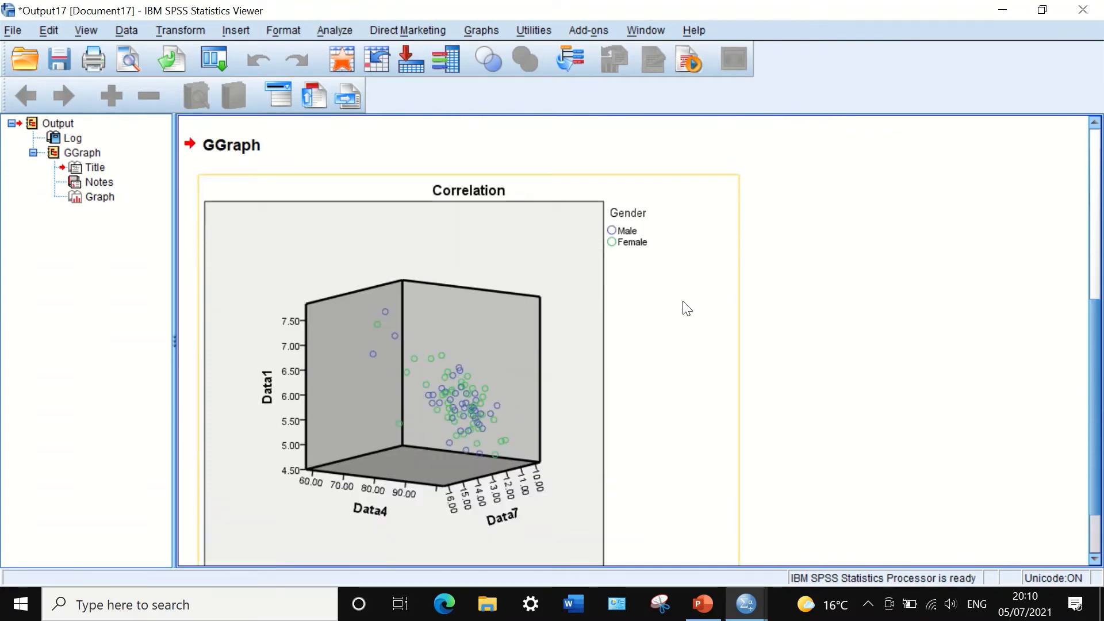
scroll(693, 316, "down", 2)
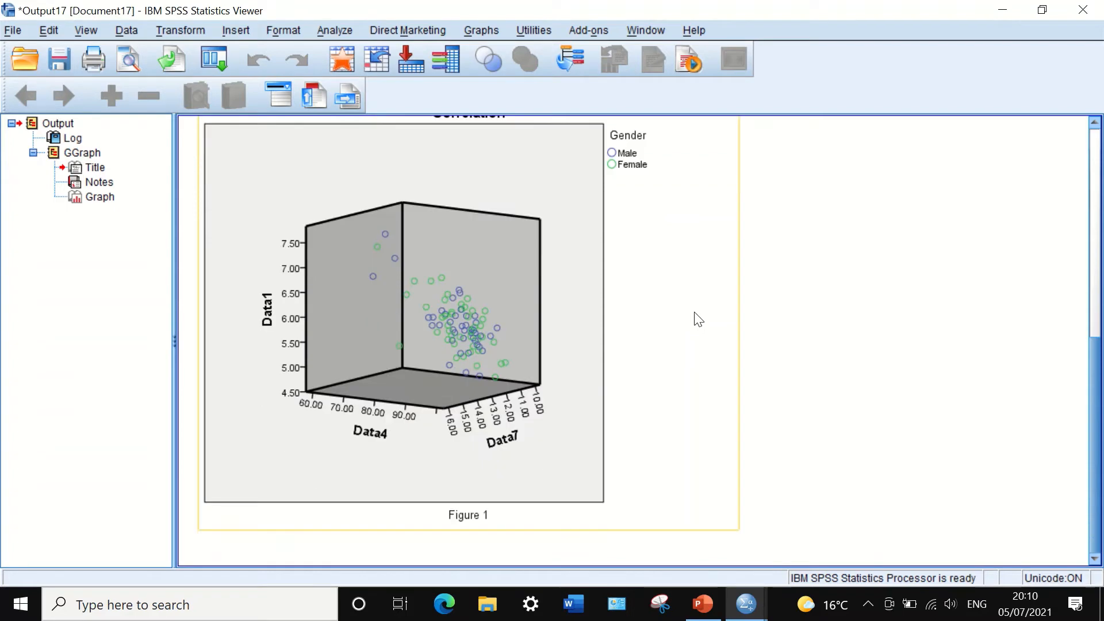
scroll(693, 315, "up", 2)
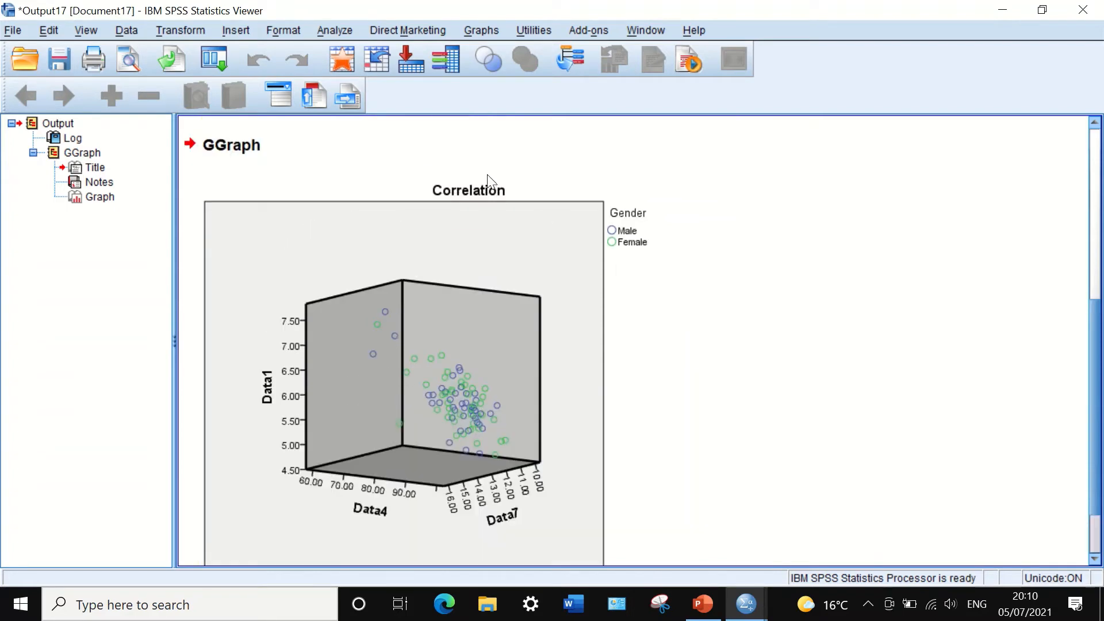
scroll(488, 190, "down", 2)
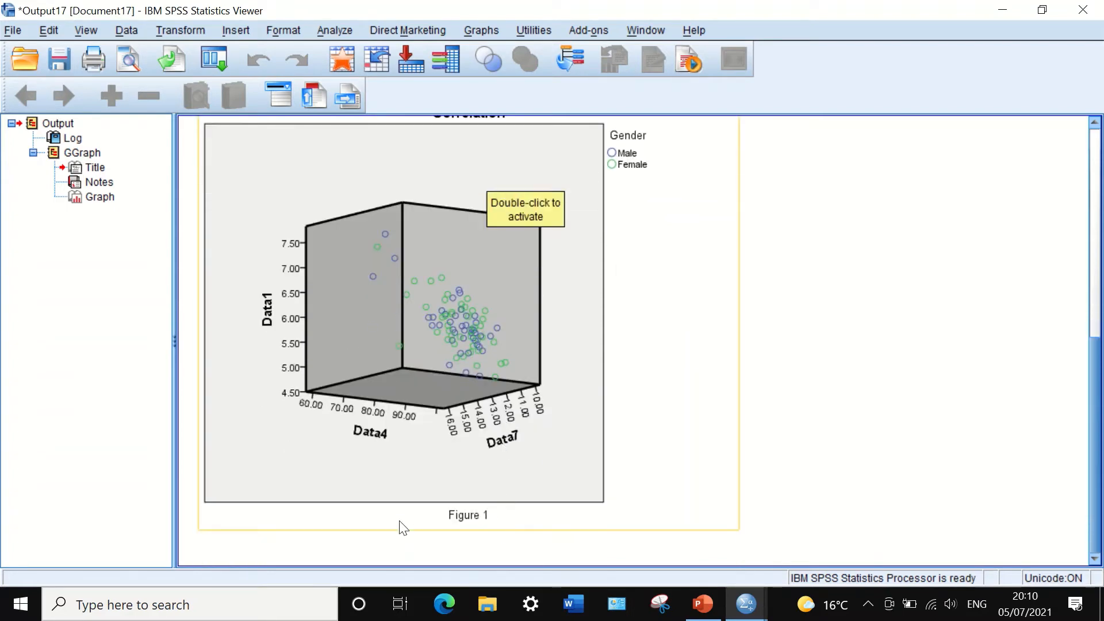
scroll(628, 441, "up", 3)
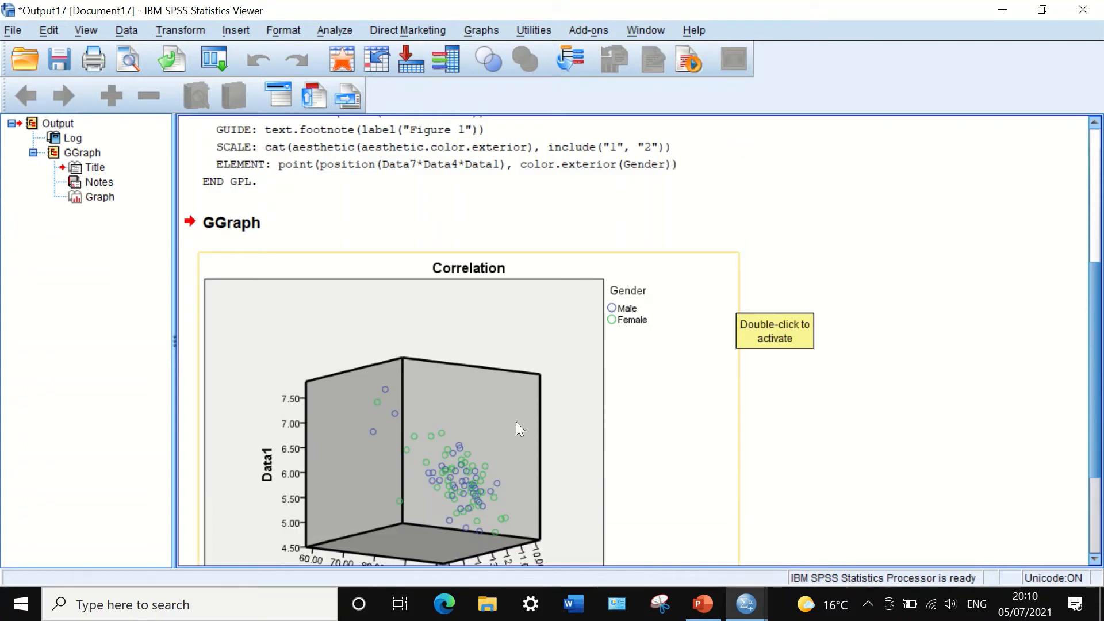
scroll(500, 424, "down", 1)
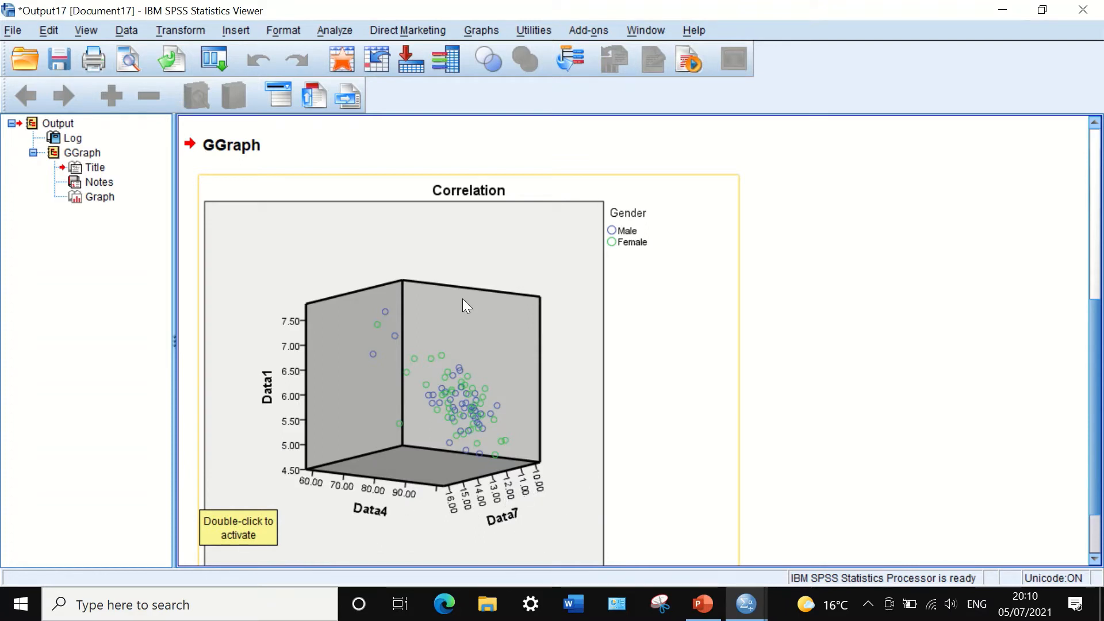
- Open the scatter plot for editing and fill the background around the 3-D box with white
double_click(465, 254)
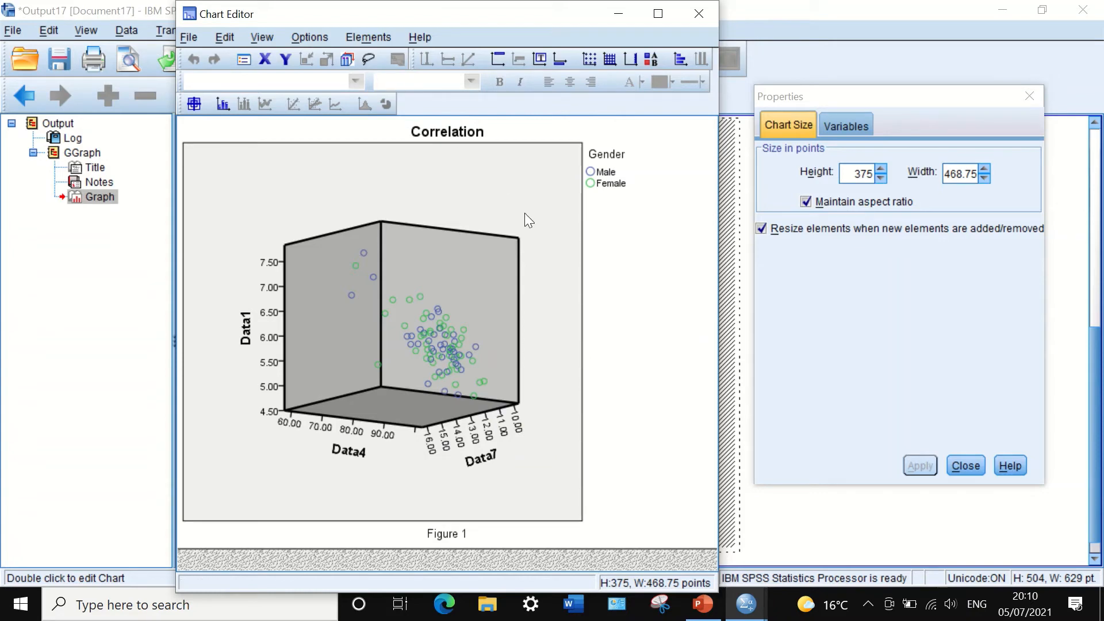
left_click(447, 175)
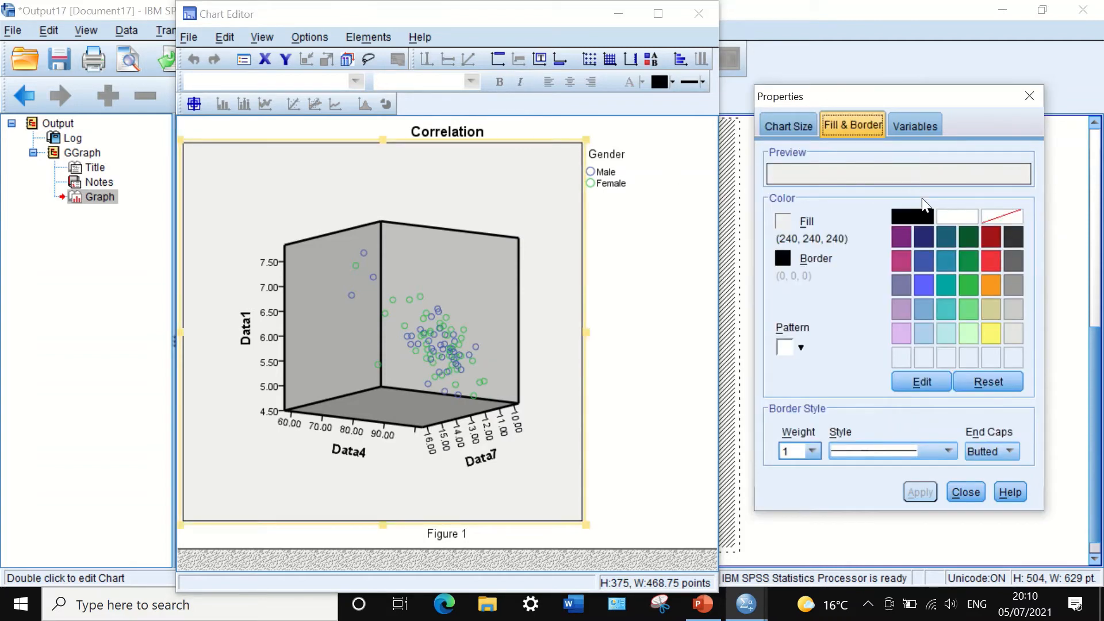
left_click(955, 215)
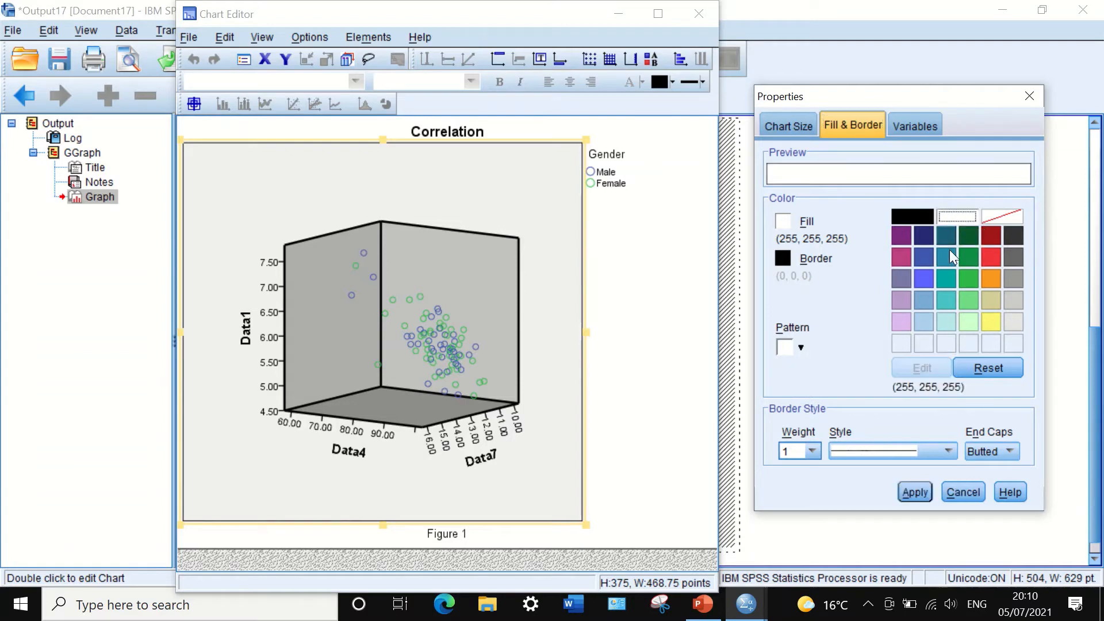
left_click(915, 492)
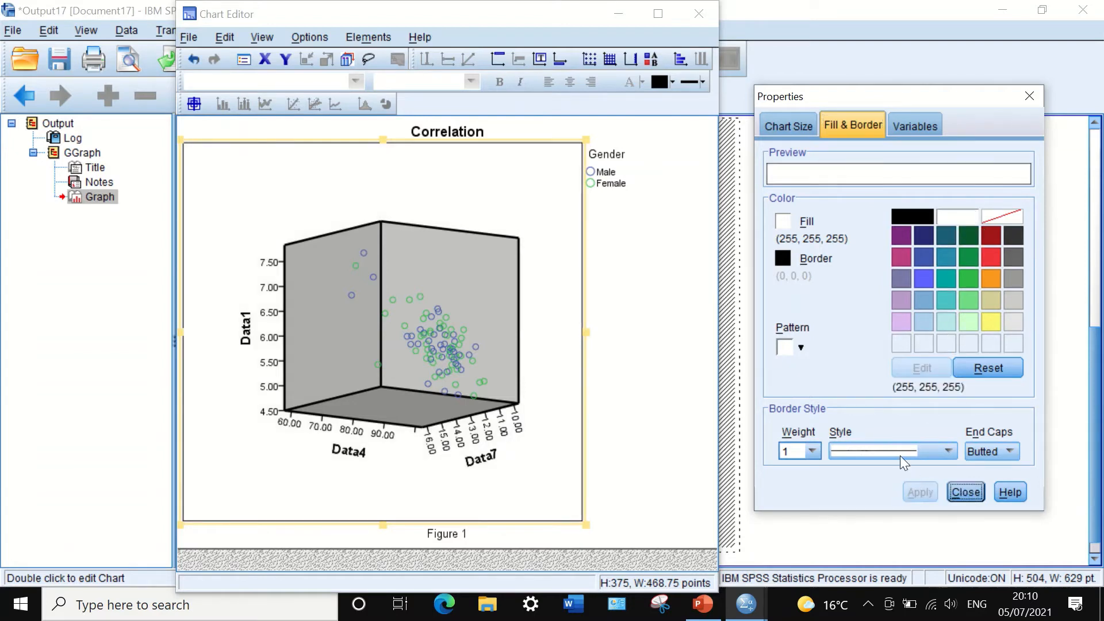
- Fill the right and left walls of the 3-D box with white
left_click(450, 290)
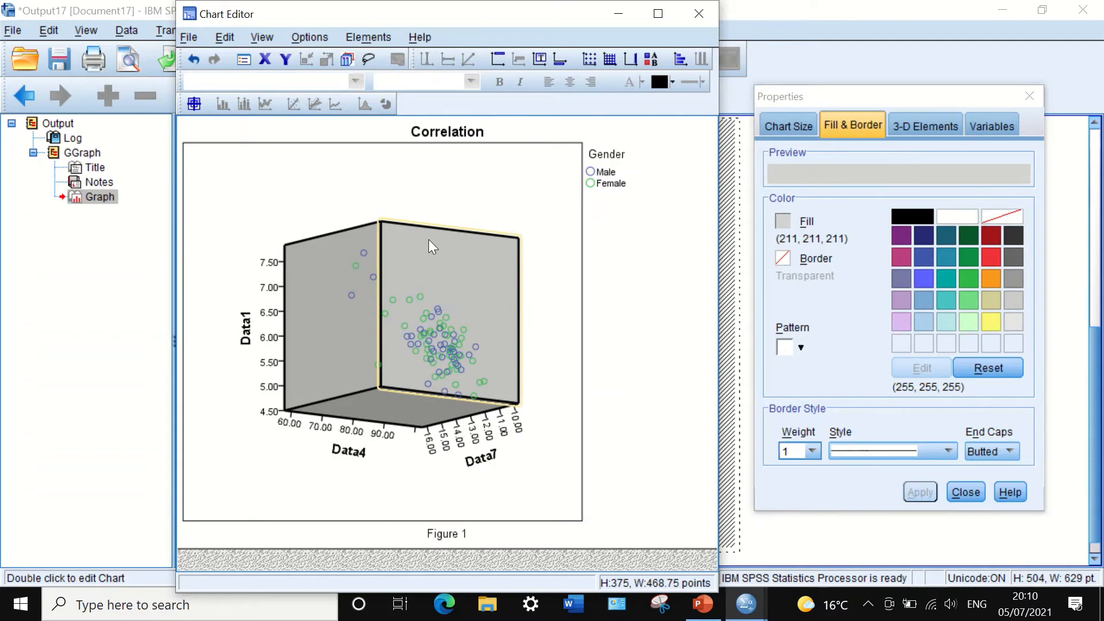
left_click(963, 216)
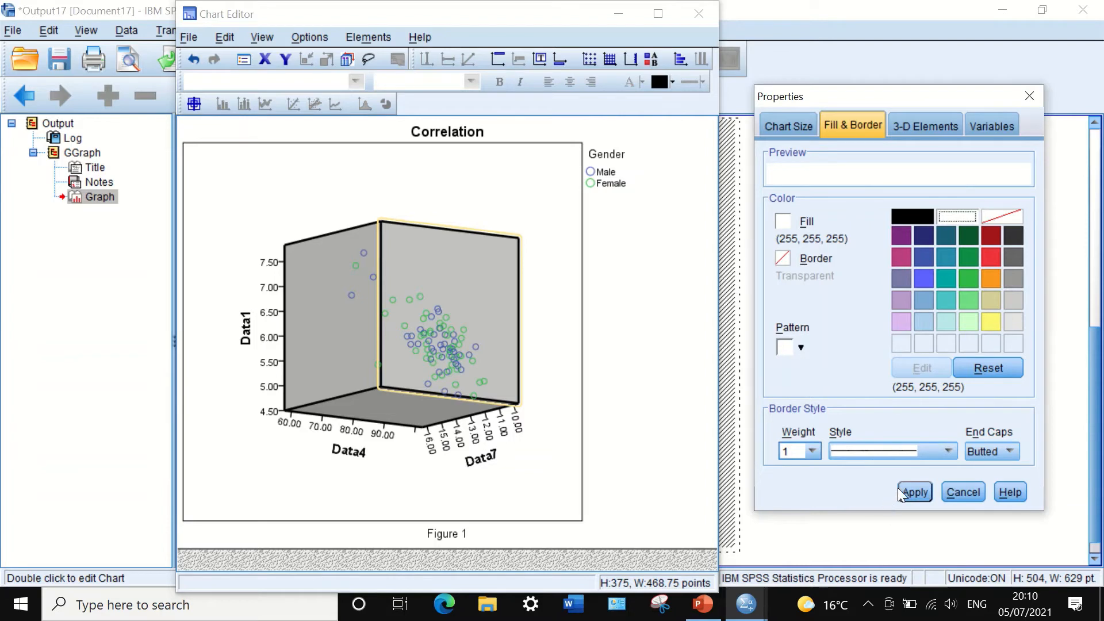
left_click(913, 491)
left_click(320, 331)
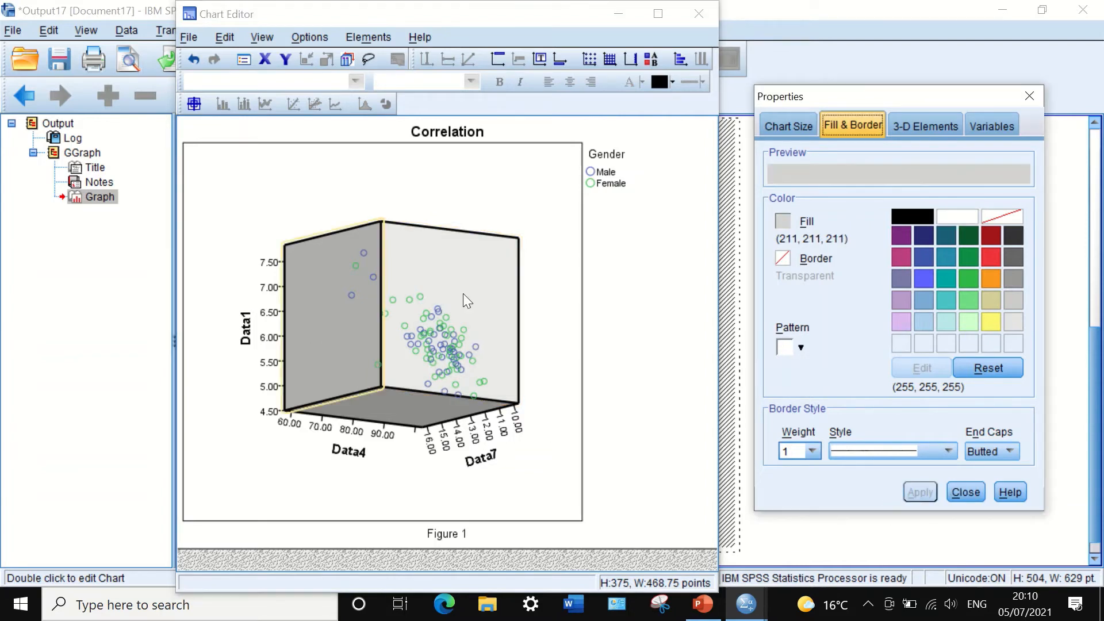
left_click(957, 218)
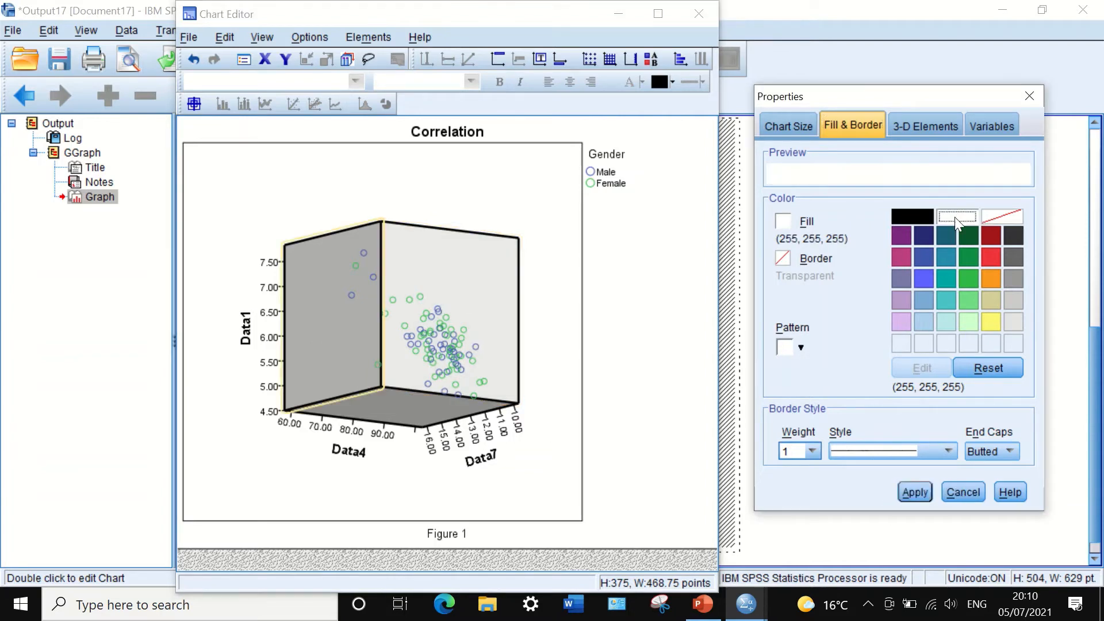
left_click(911, 490)
- Fill the floor of the 3-D box with white and close the chart properties
left_click(434, 402)
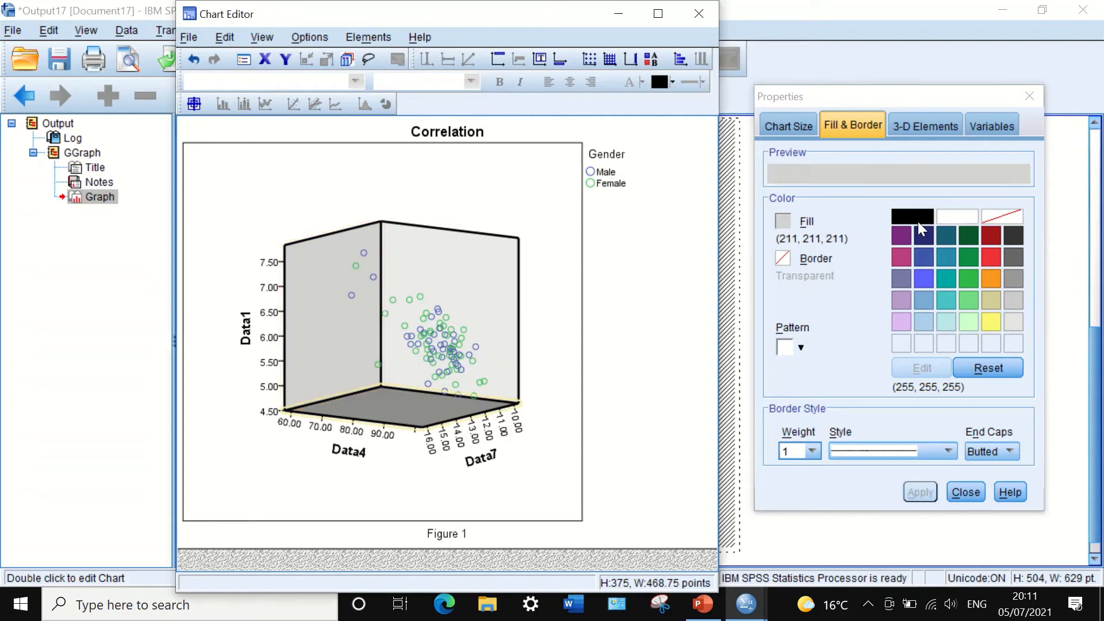
left_click(956, 219)
left_click(911, 491)
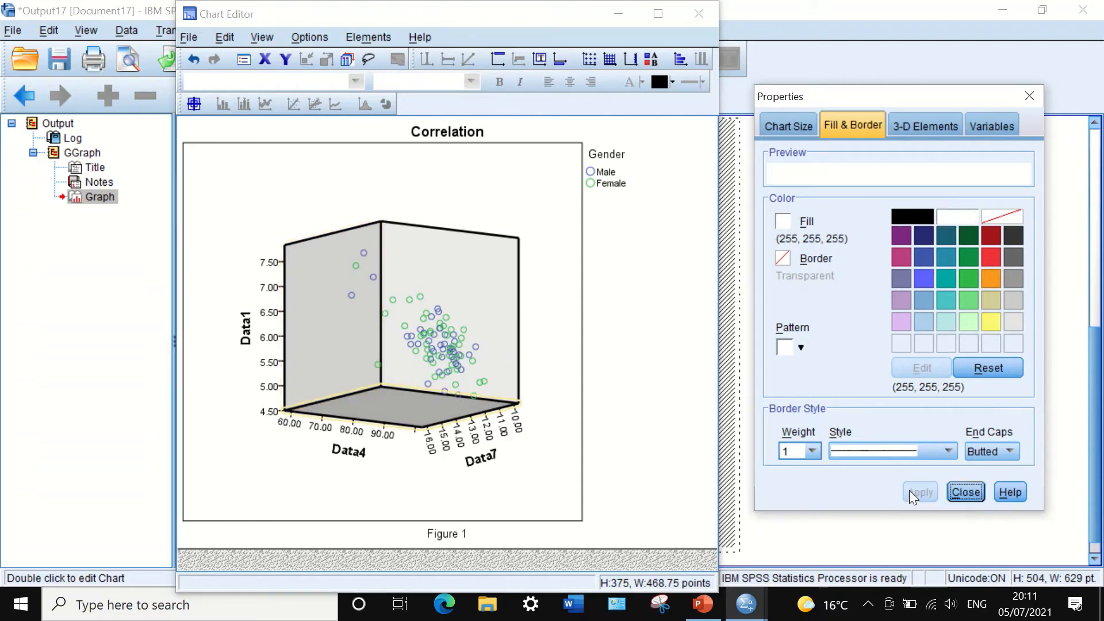
left_click(967, 492)
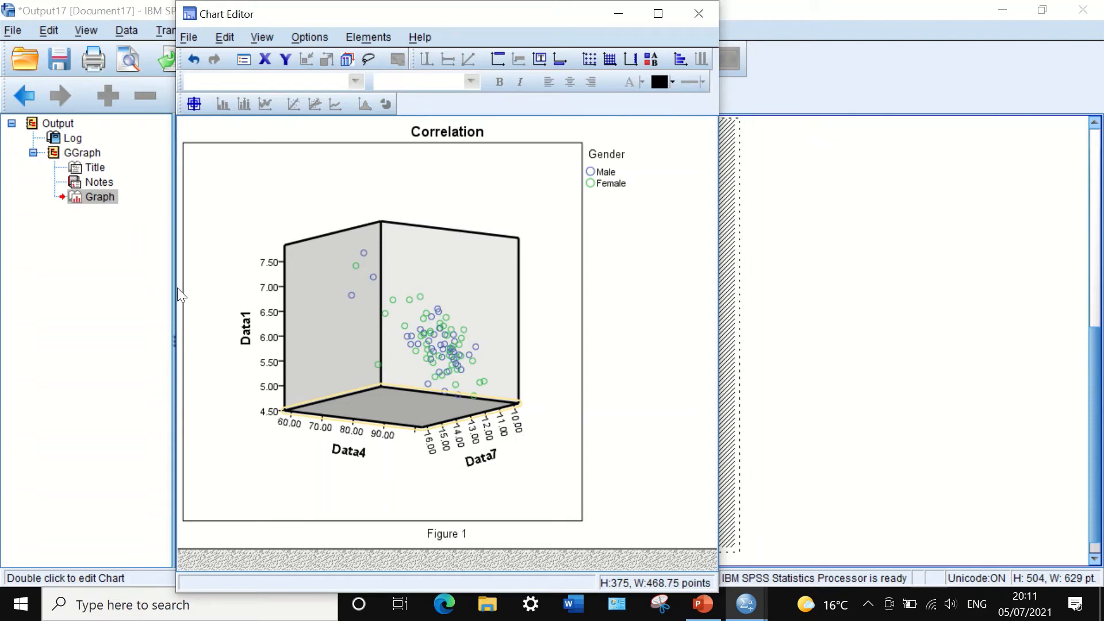
- Format the Data1 axis title with preferred size 14 and magenta text colour (187, 63, 127)
left_click(247, 339)
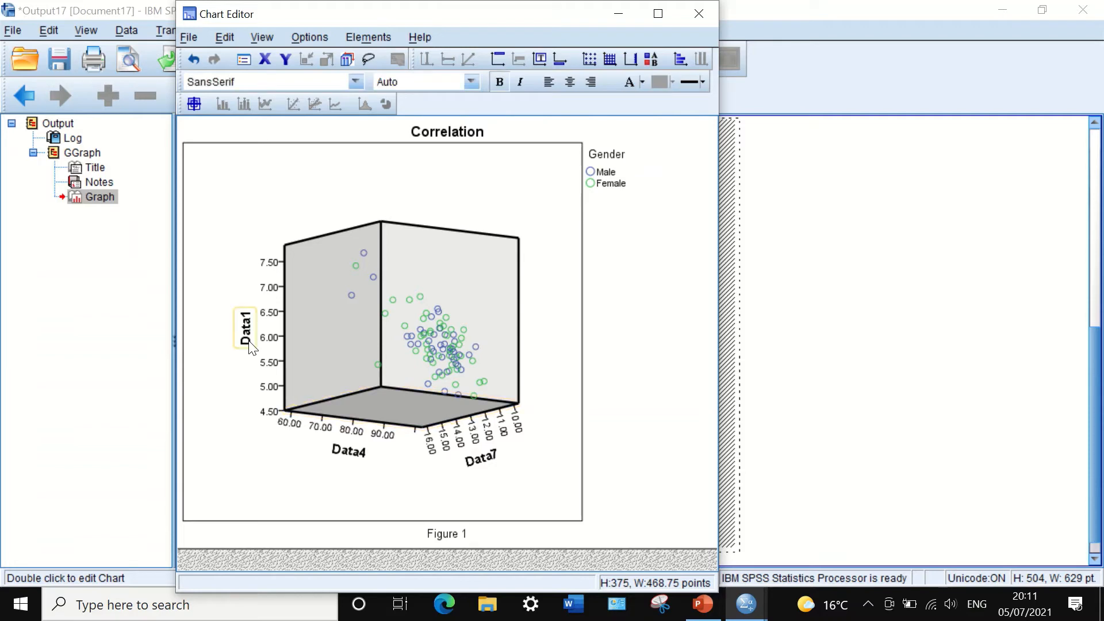
left_click(248, 338)
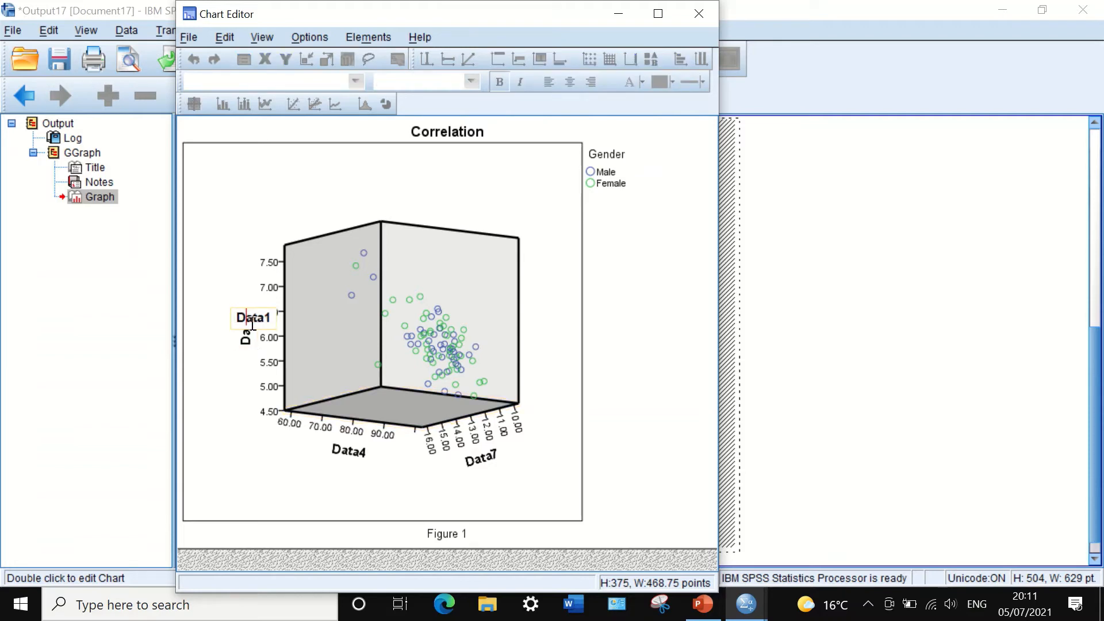
left_click(237, 369)
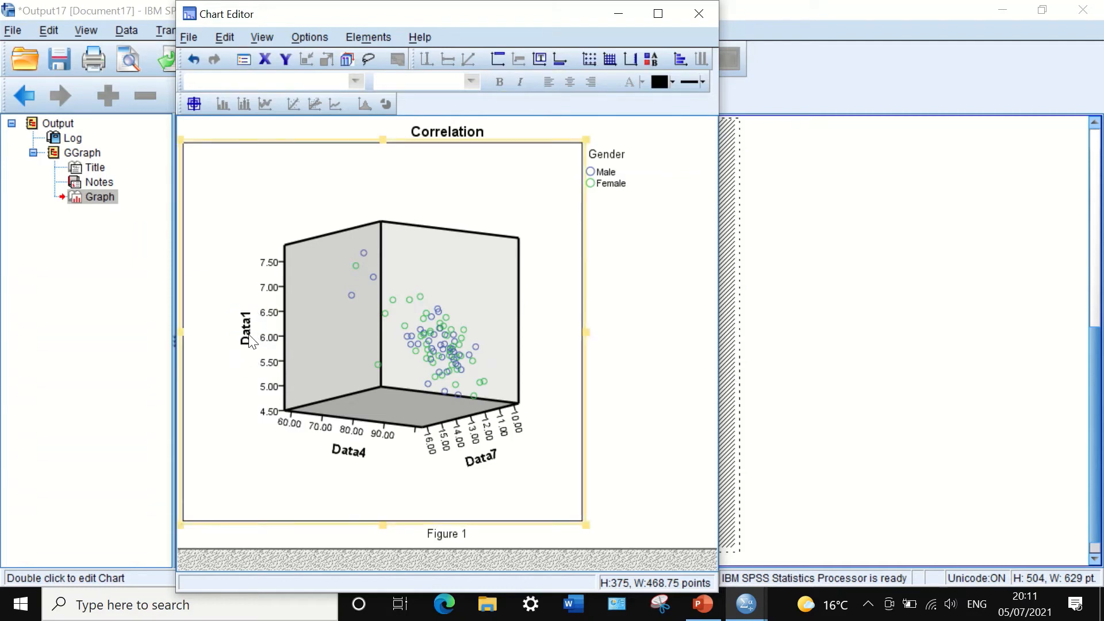
double_click(250, 339)
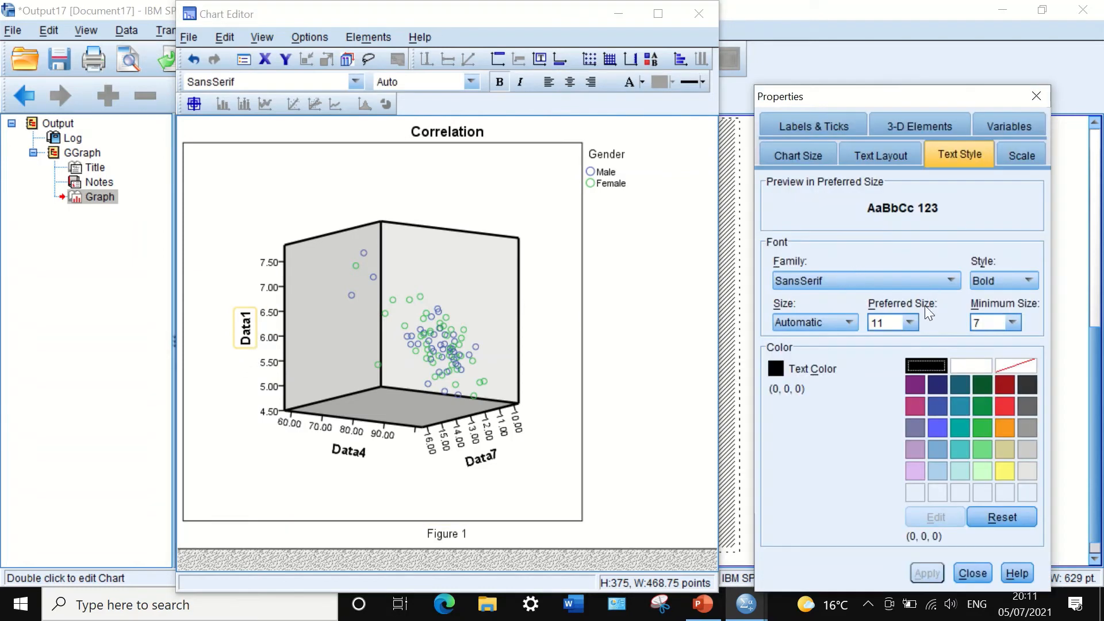
left_click(910, 323)
left_click(882, 365)
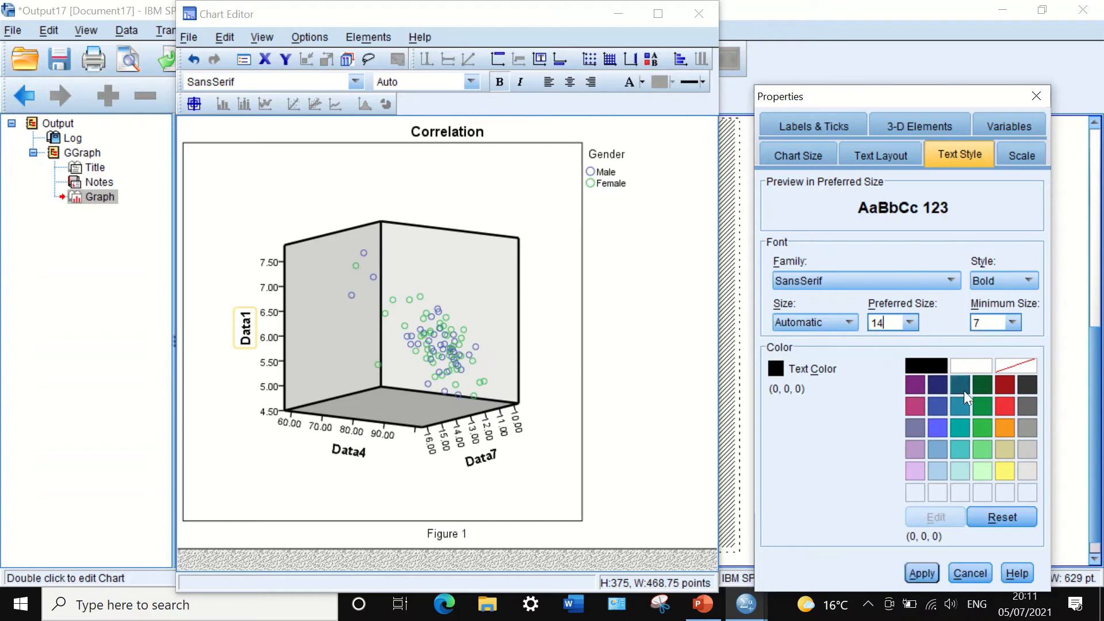
left_click(915, 409)
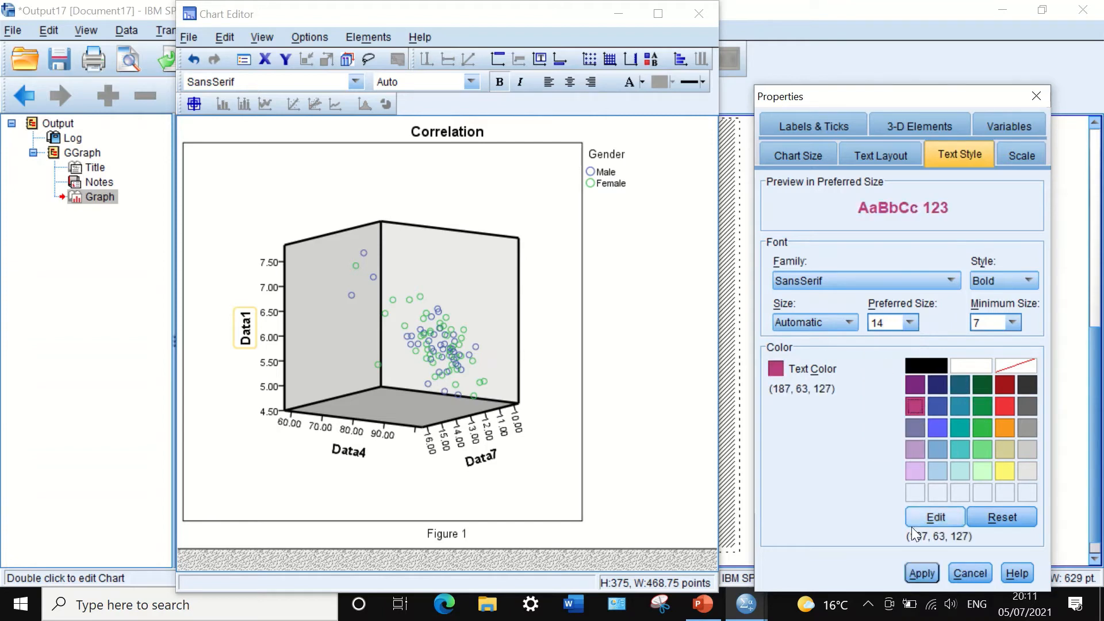
left_click(918, 570)
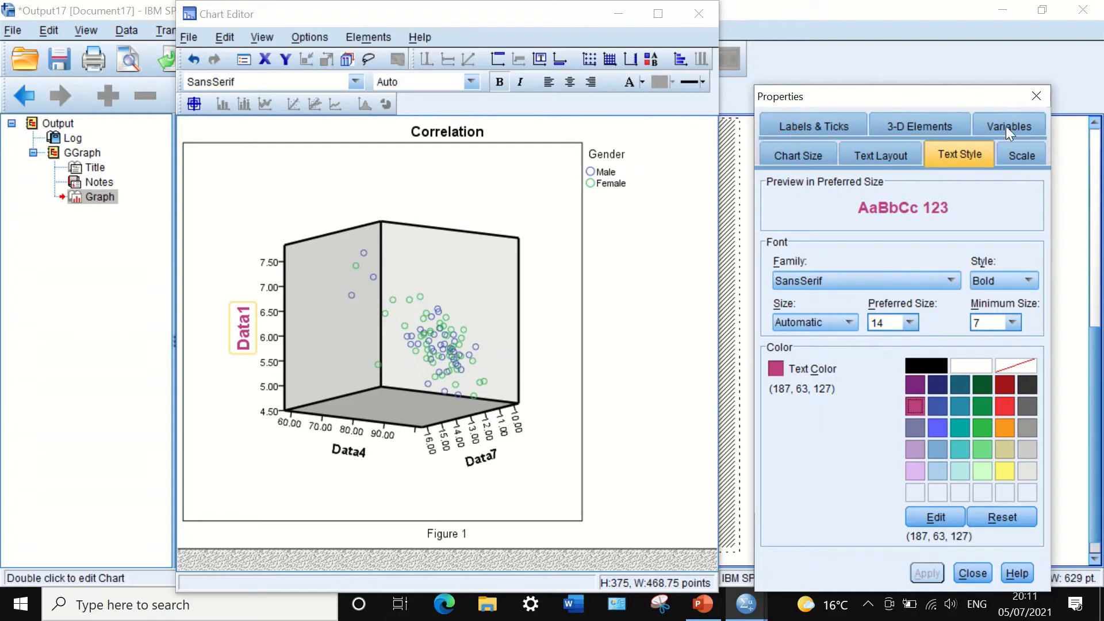
left_click(1020, 154)
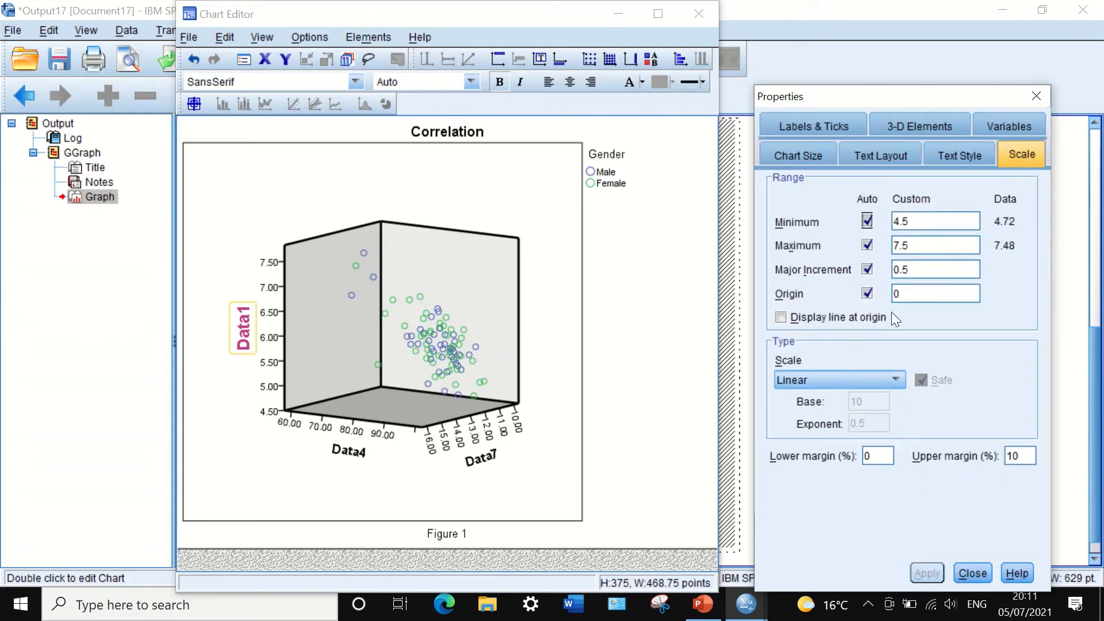
left_click(972, 573)
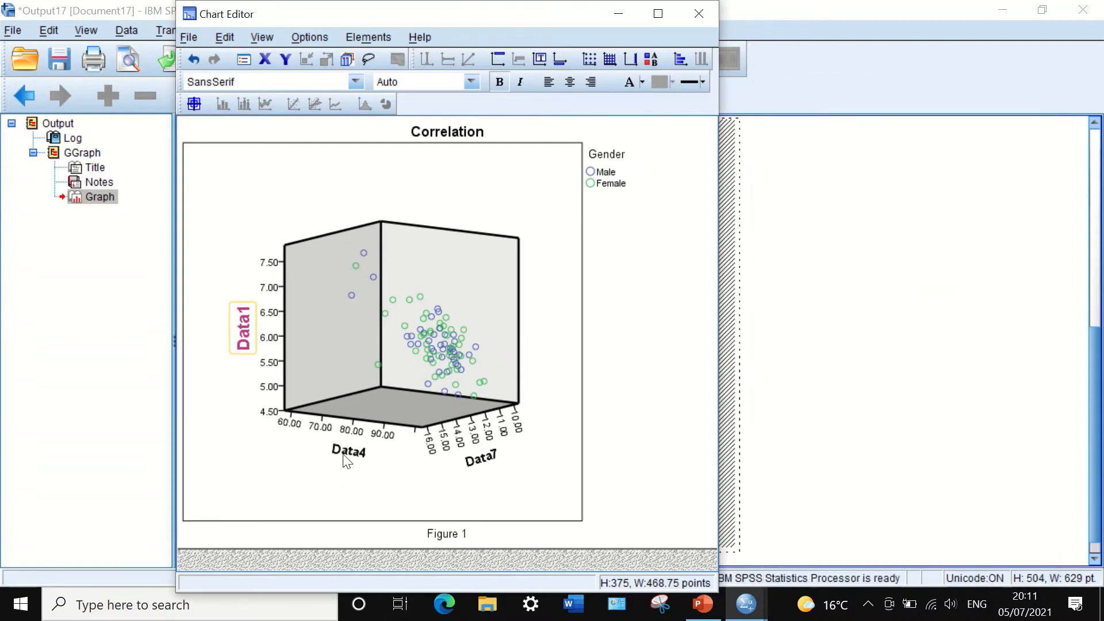
- Format the Data4 axis title with preferred size 14 and magenta text colour (187, 63, 127)
double_click(347, 451)
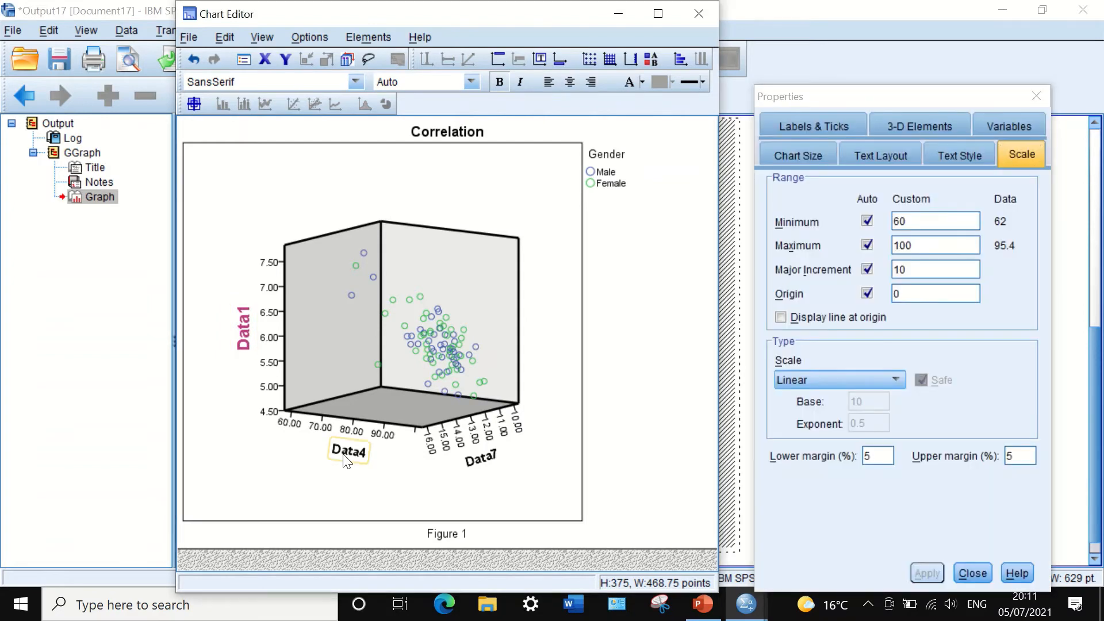
left_click(402, 459)
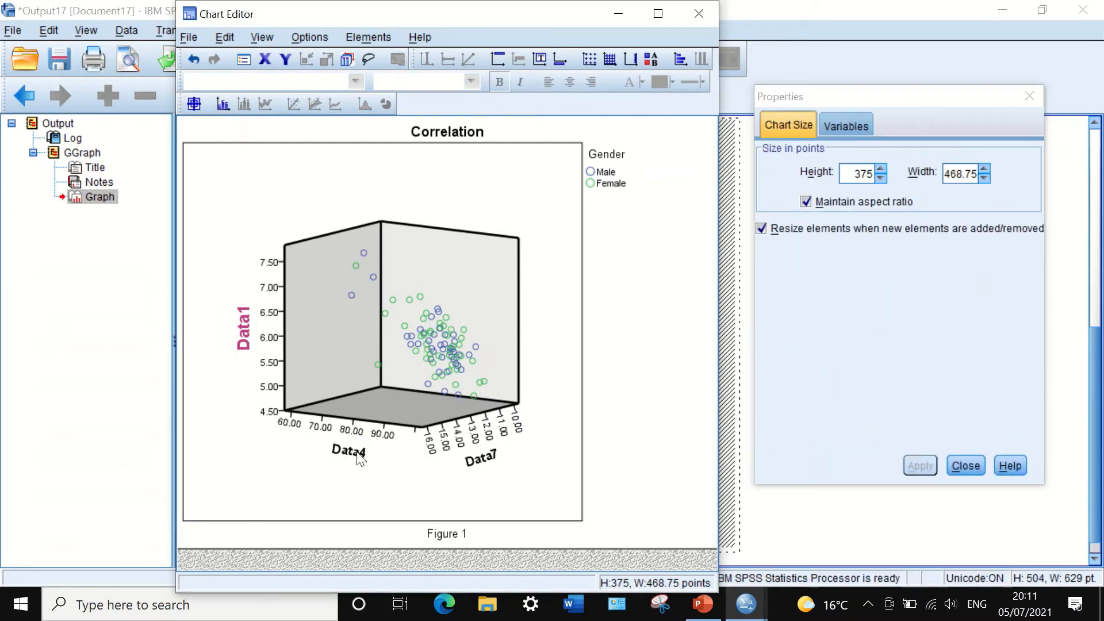
left_click(361, 454)
left_click(915, 405)
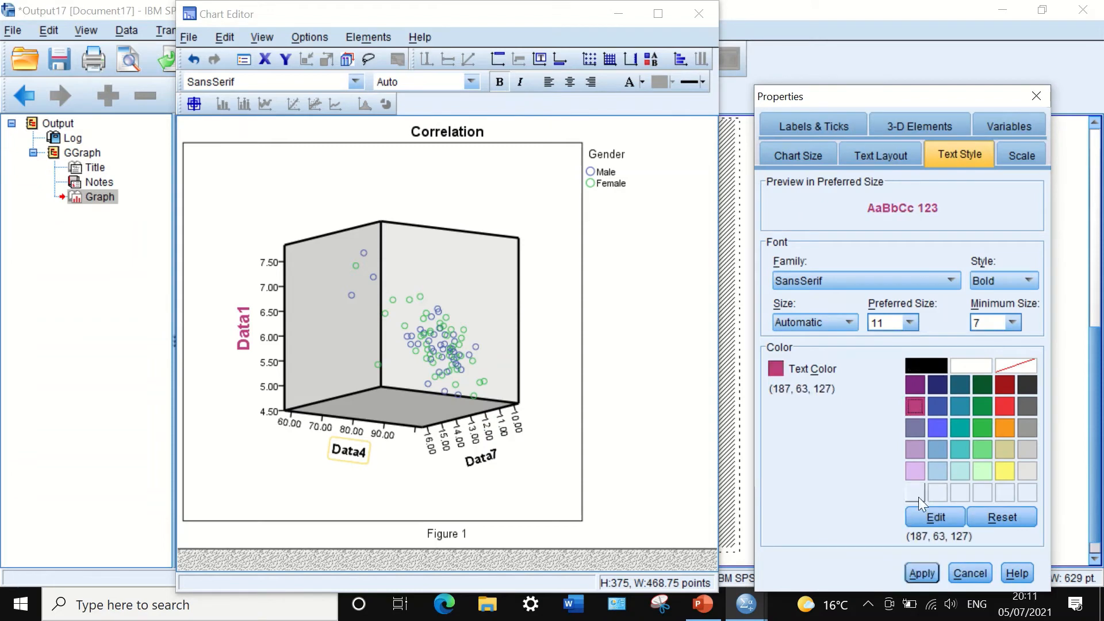
left_click(910, 323)
left_click(884, 374)
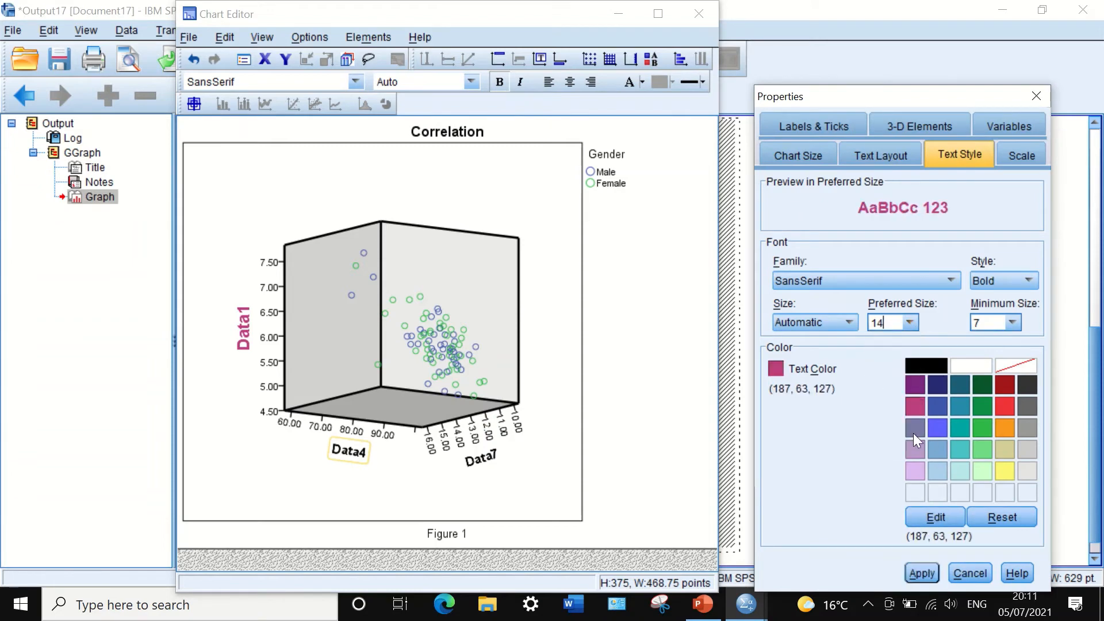
left_click(921, 573)
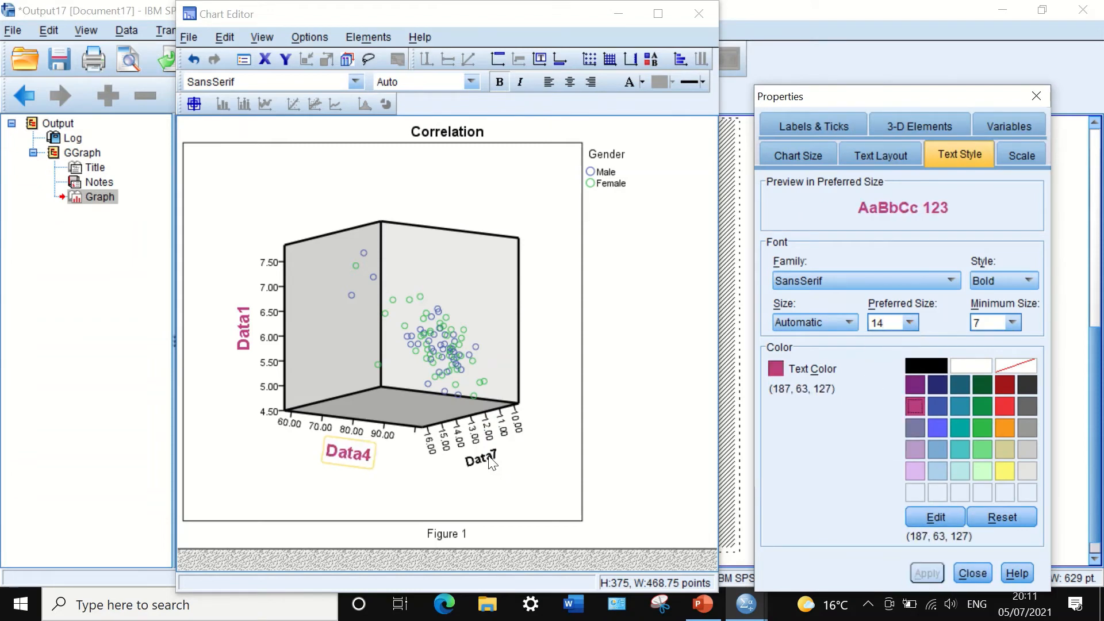
- Format the Data7 axis title with preferred size 16 and green text colour (46, 184, 72)
left_click(487, 461)
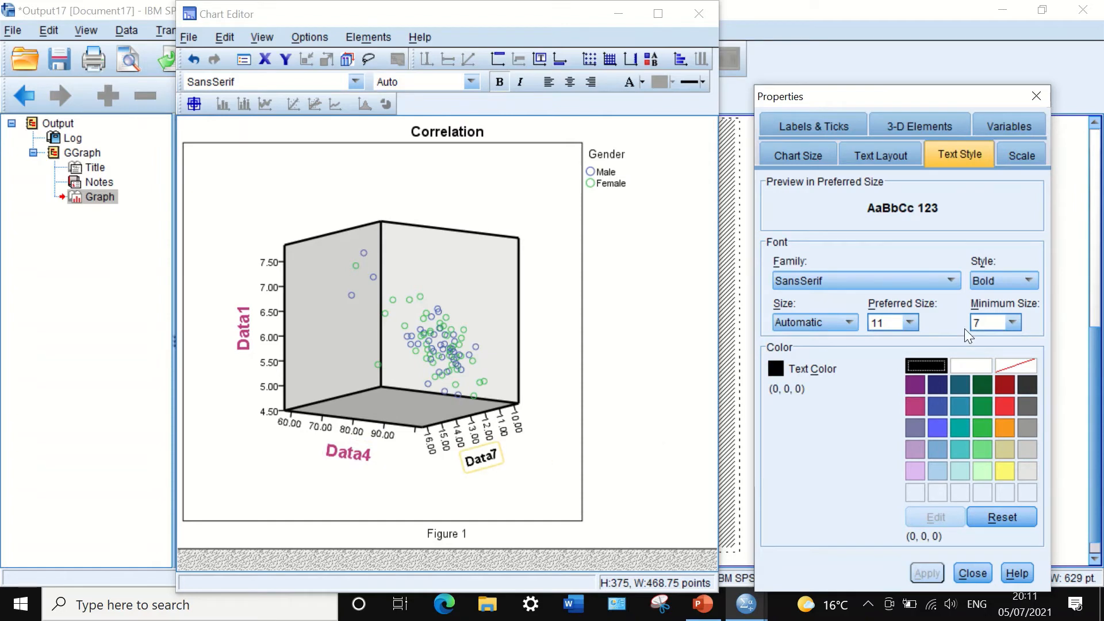
left_click(909, 323)
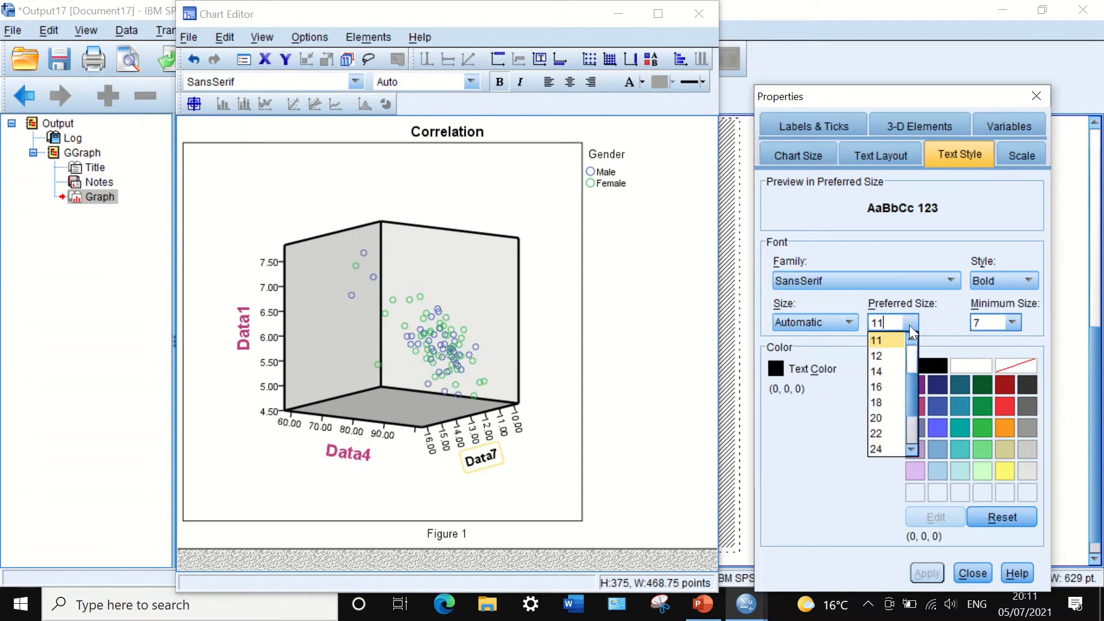
left_click(879, 388)
left_click(978, 426)
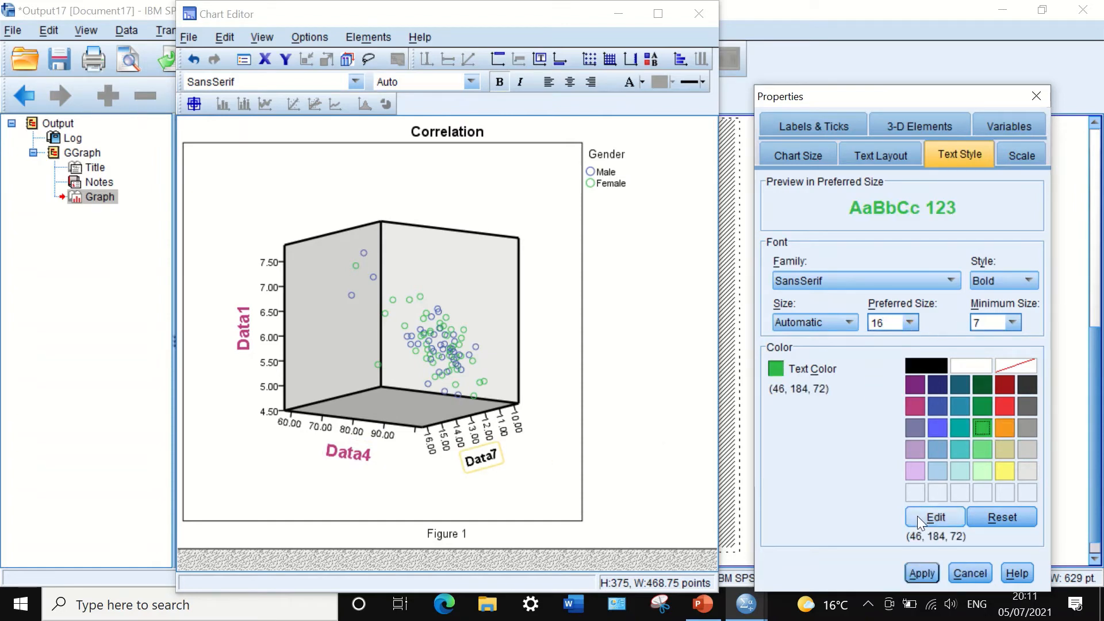
left_click(922, 572)
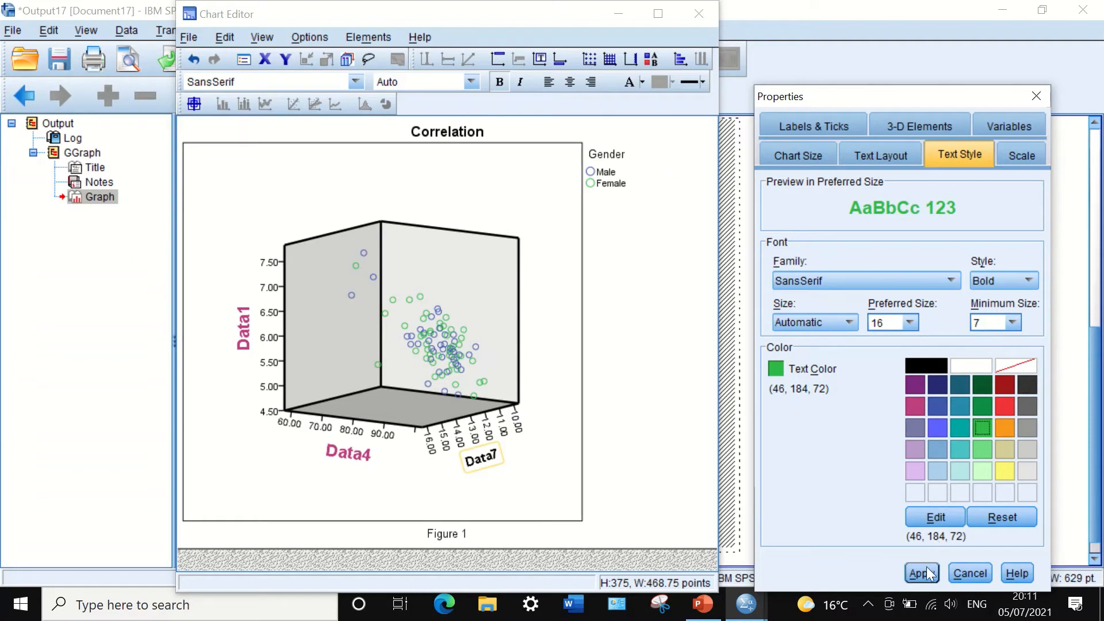
left_click(556, 450)
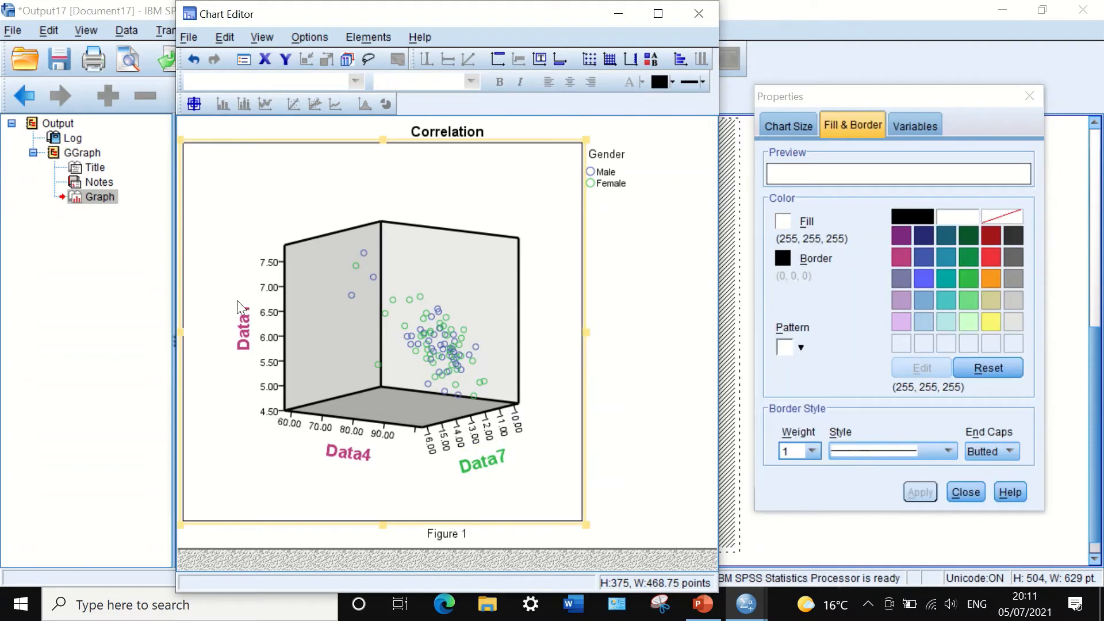
- Set a custom major increment of 0.4 for the Data1 axis scale
left_click(274, 291)
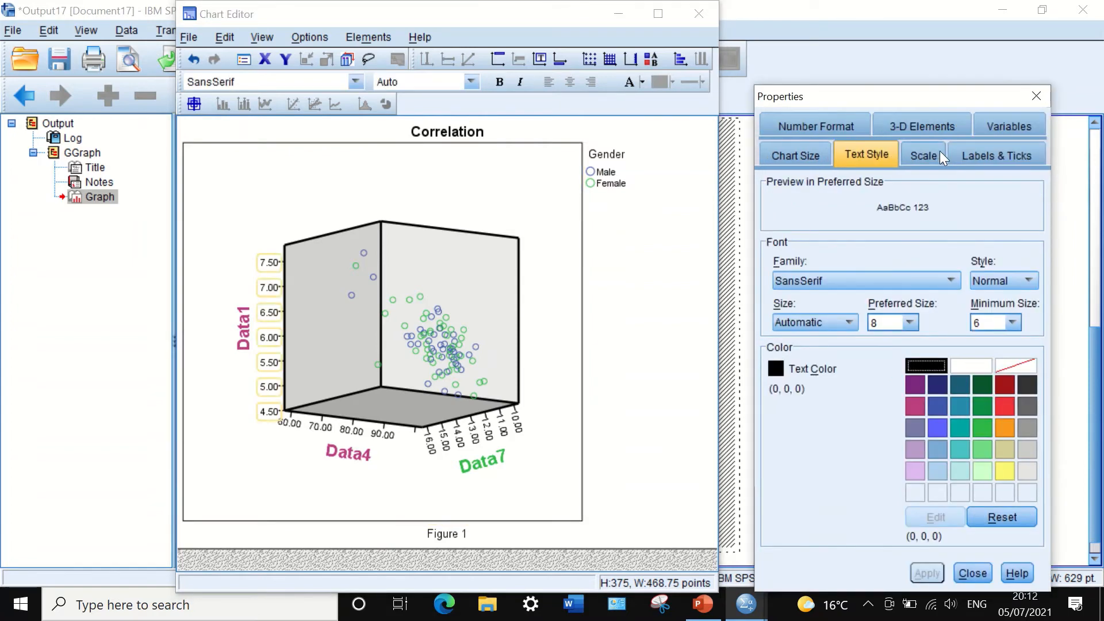
left_click(922, 155)
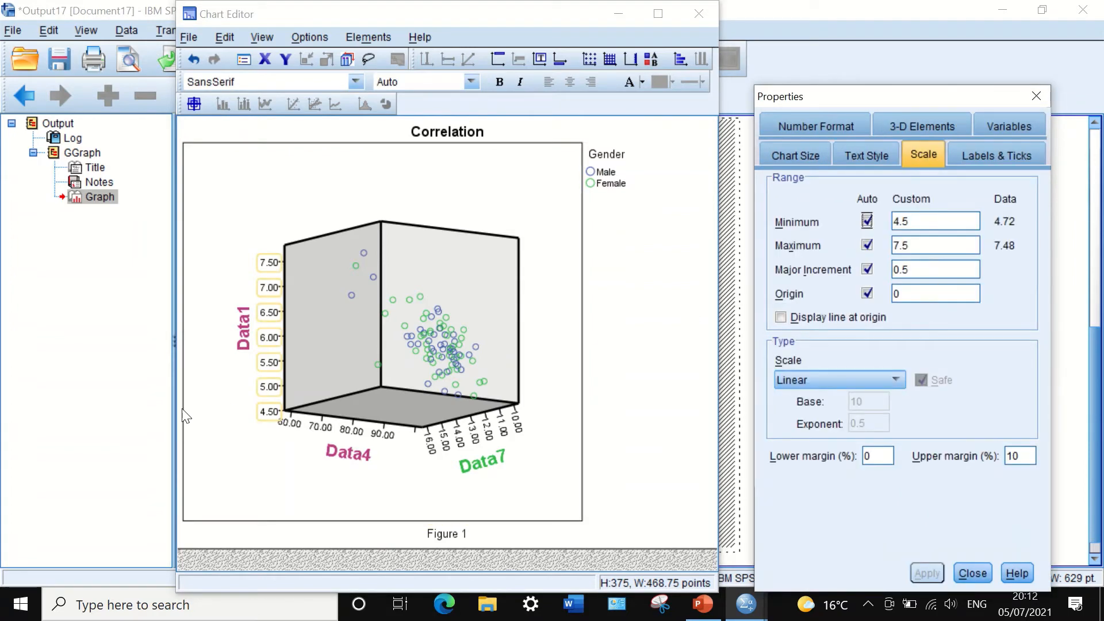
left_click(908, 269)
key("BackSpace")
type("4")
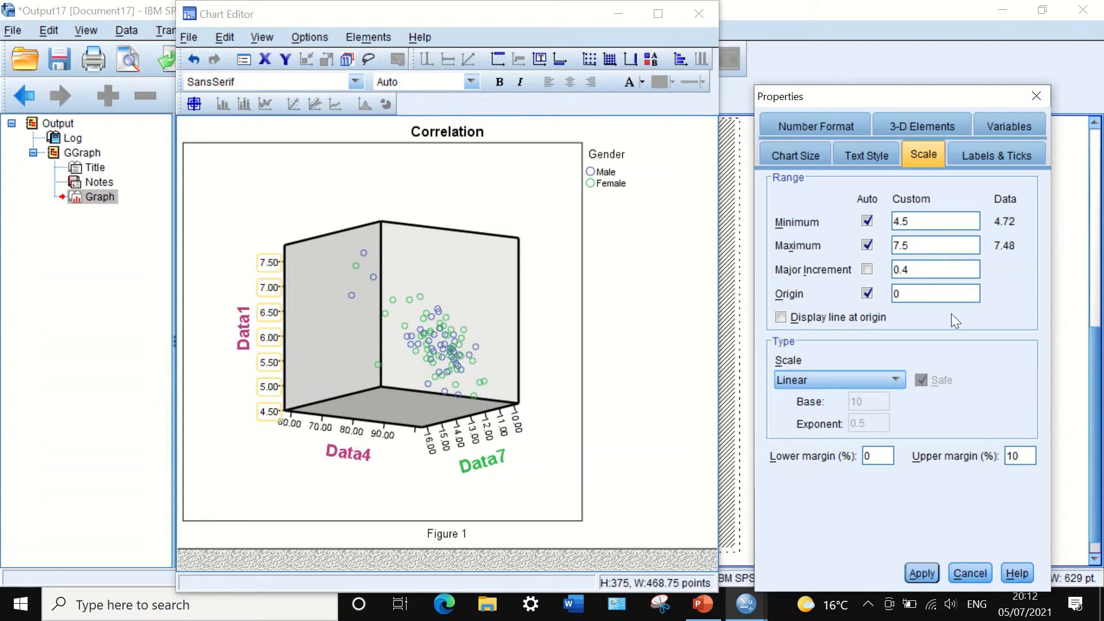
left_click(923, 573)
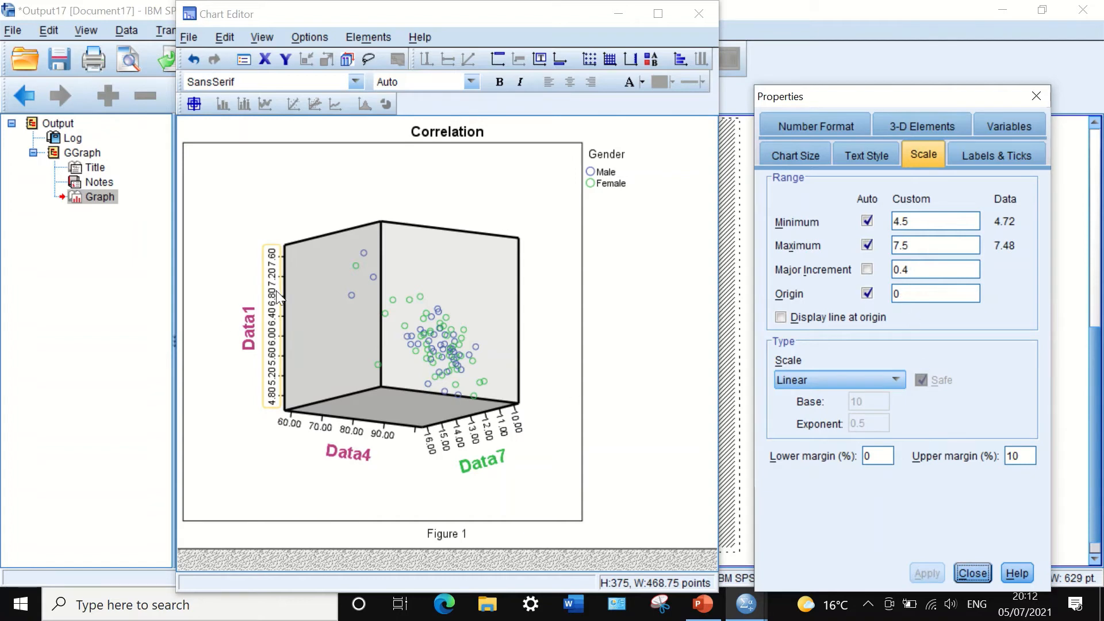
- Change the major increment of the Data1 axis scale to 0.6
left_click_drag(911, 269, 905, 270)
key("BackSpace")
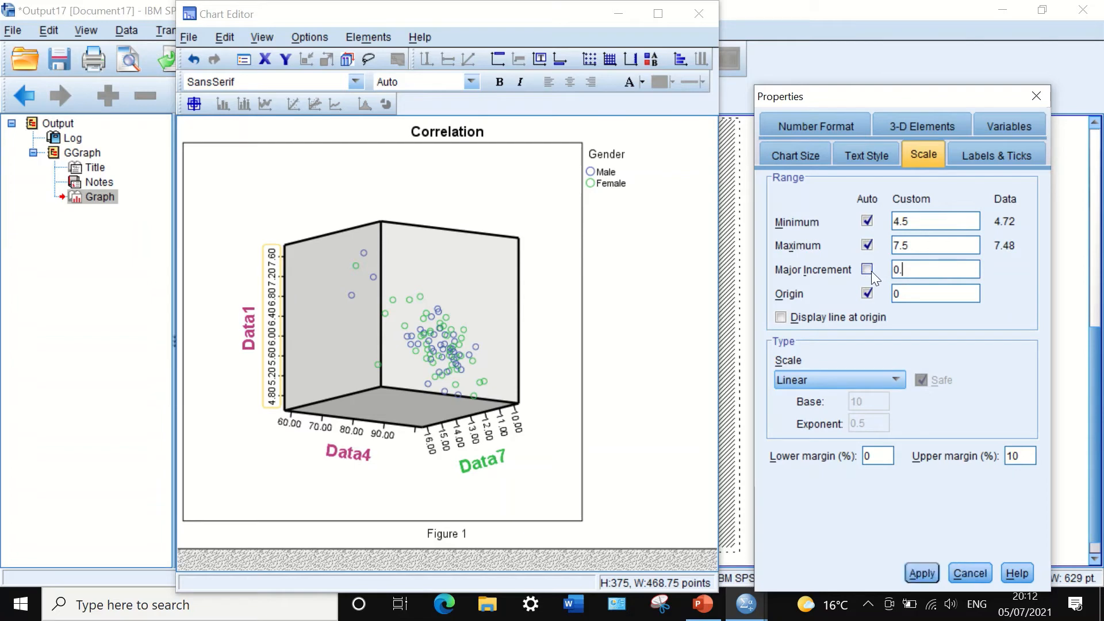
type("6")
key("Return")
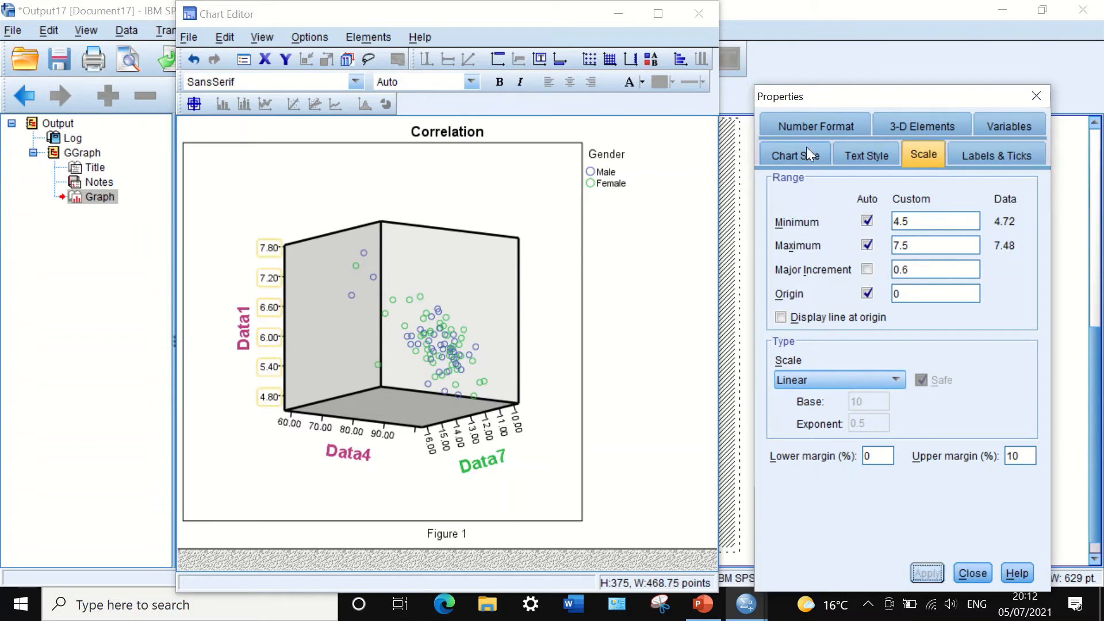
- Set the number format of the Data1 axis labels to 0 decimal places
left_click(813, 125)
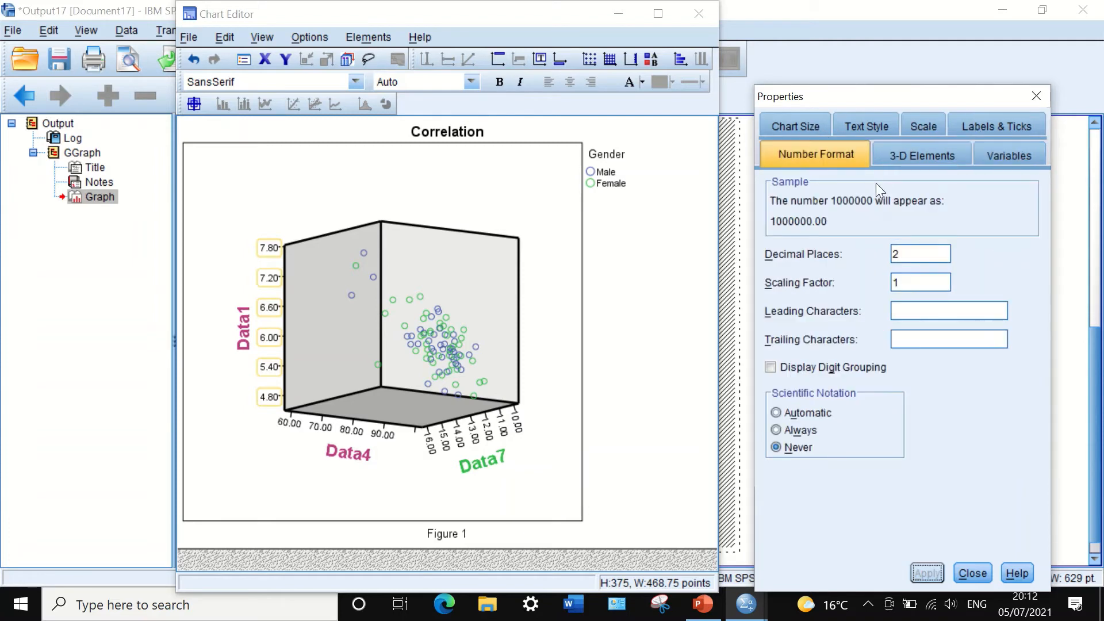
left_click_drag(905, 254, 836, 253)
type("0")
key("Return")
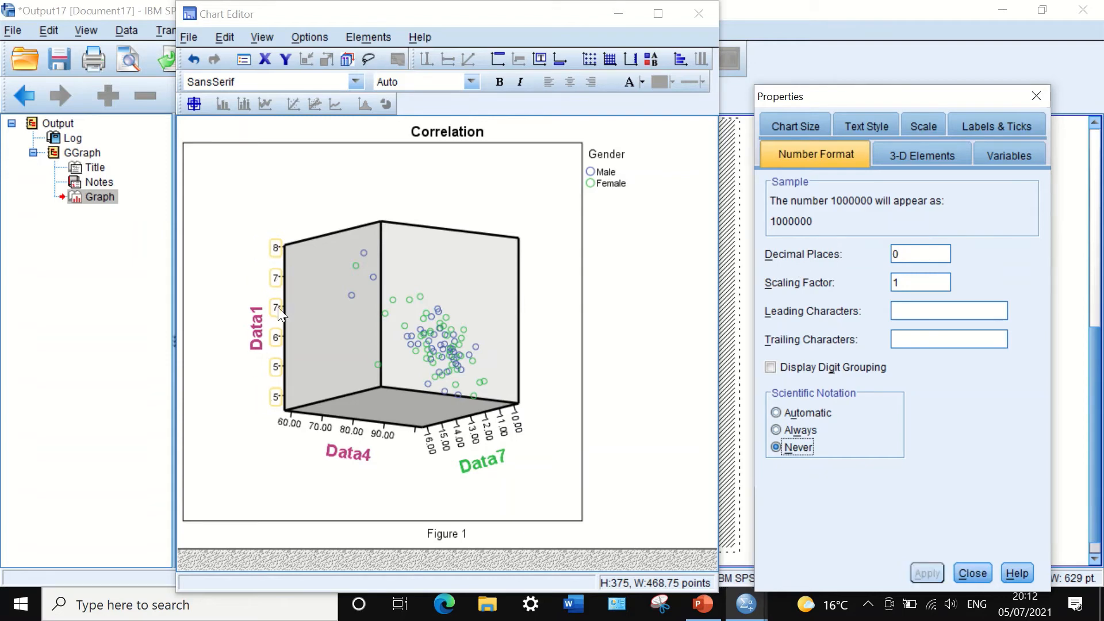
- Change the Data1 axis labels to 1 decimal place
left_click_drag(900, 253, 892, 253)
type("1")
key("Return")
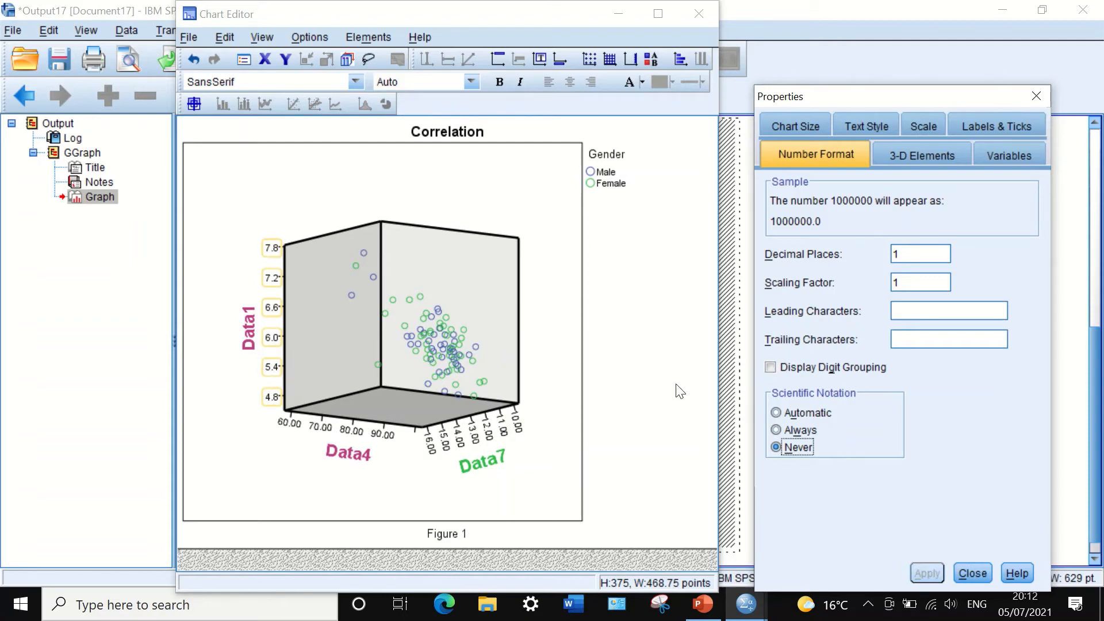
- Set the number format of the Data4 axis labels to 0 decimal places
left_click(340, 432)
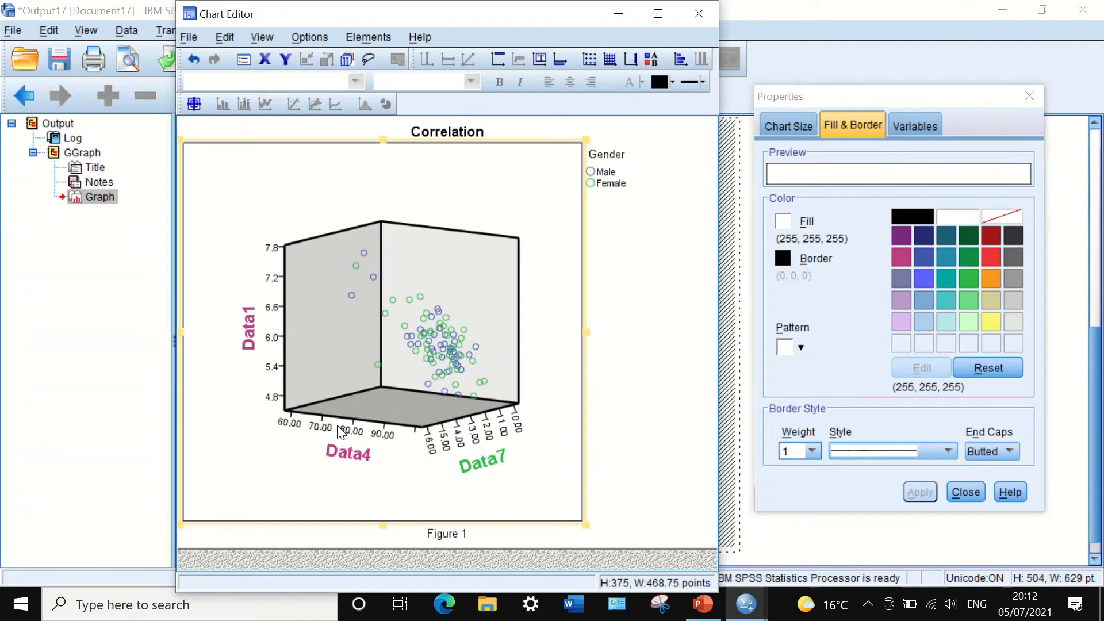
left_click(965, 492)
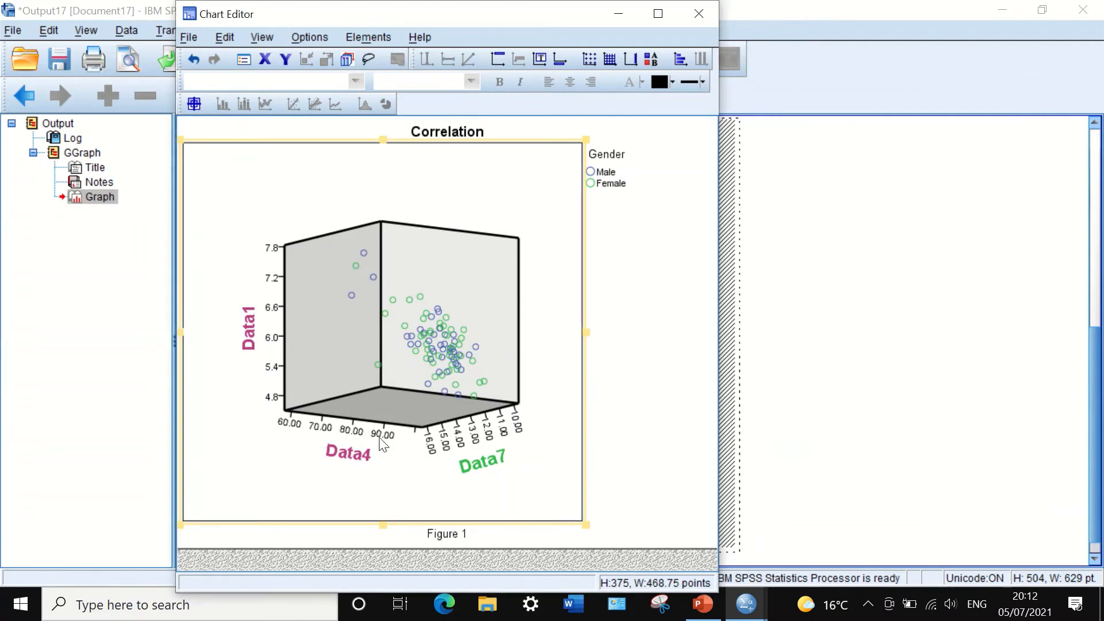
double_click(345, 431)
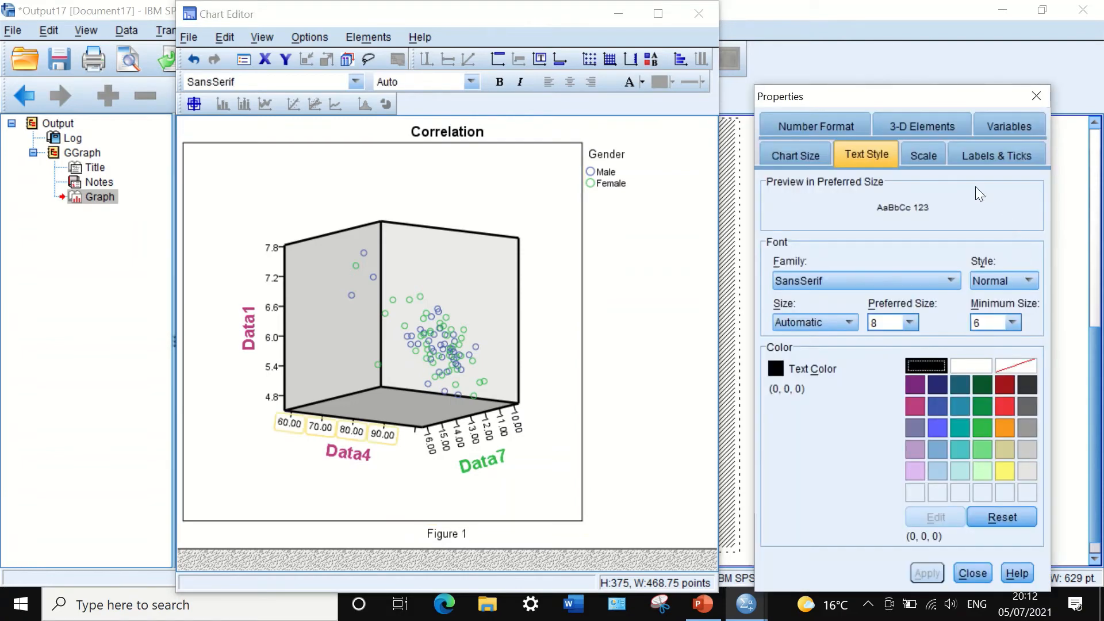
left_click(812, 126)
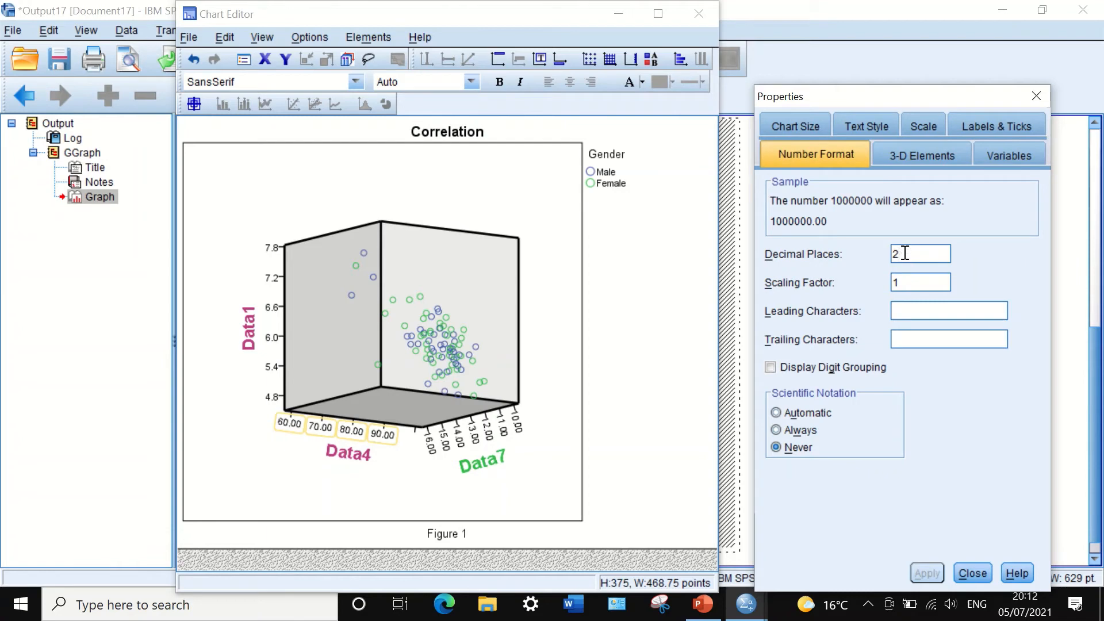
left_click_drag(905, 252, 870, 251)
type("0")
left_click(914, 572)
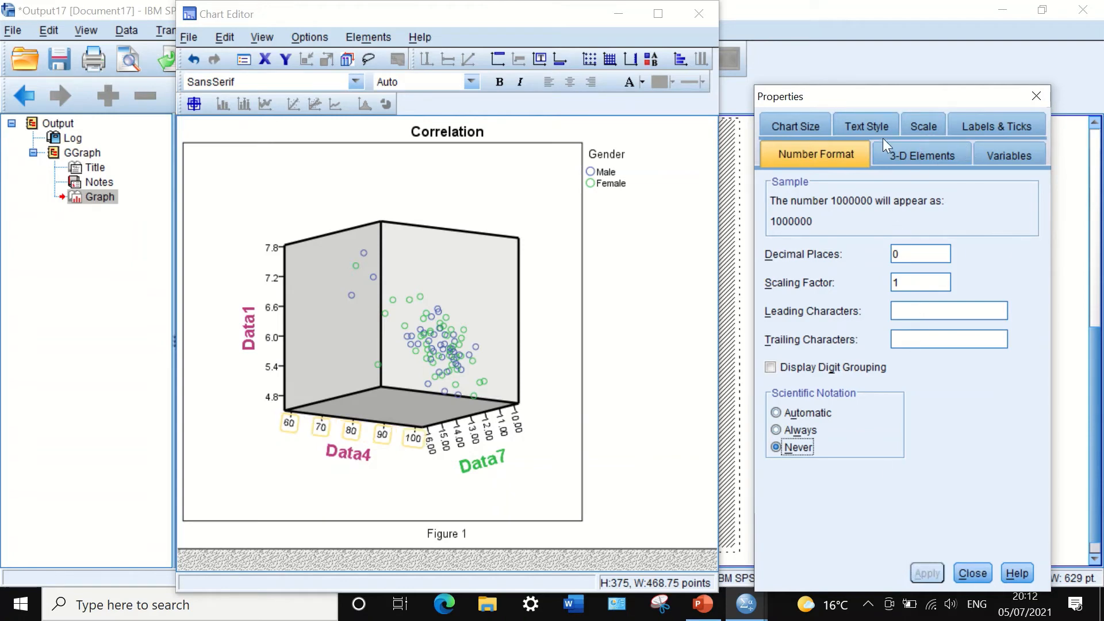
- Set the major increment of the Data4 axis scale to 12
left_click(914, 125)
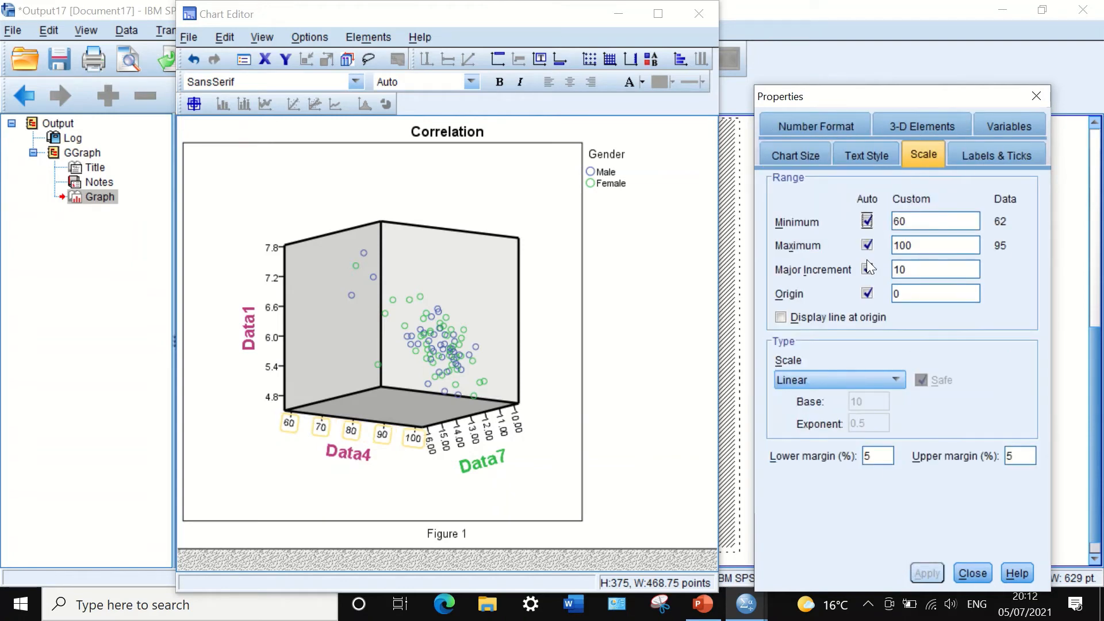
left_click(916, 271)
type("12")
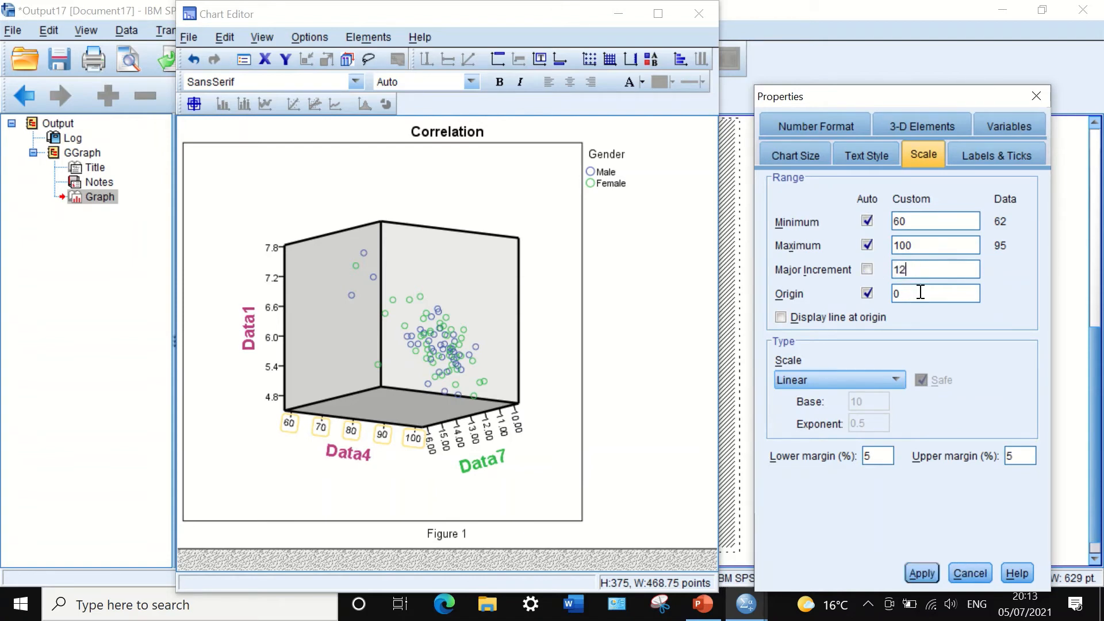
left_click(916, 575)
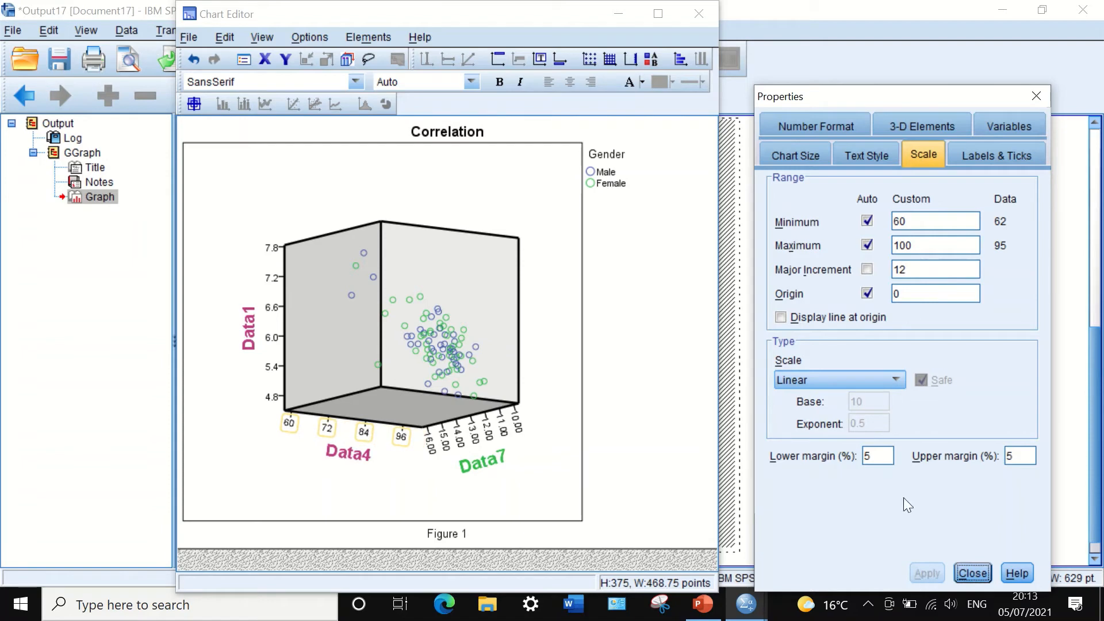
- Change the major increment of the Data4 axis scale to 8
left_click_drag(915, 270, 892, 270)
type("8")
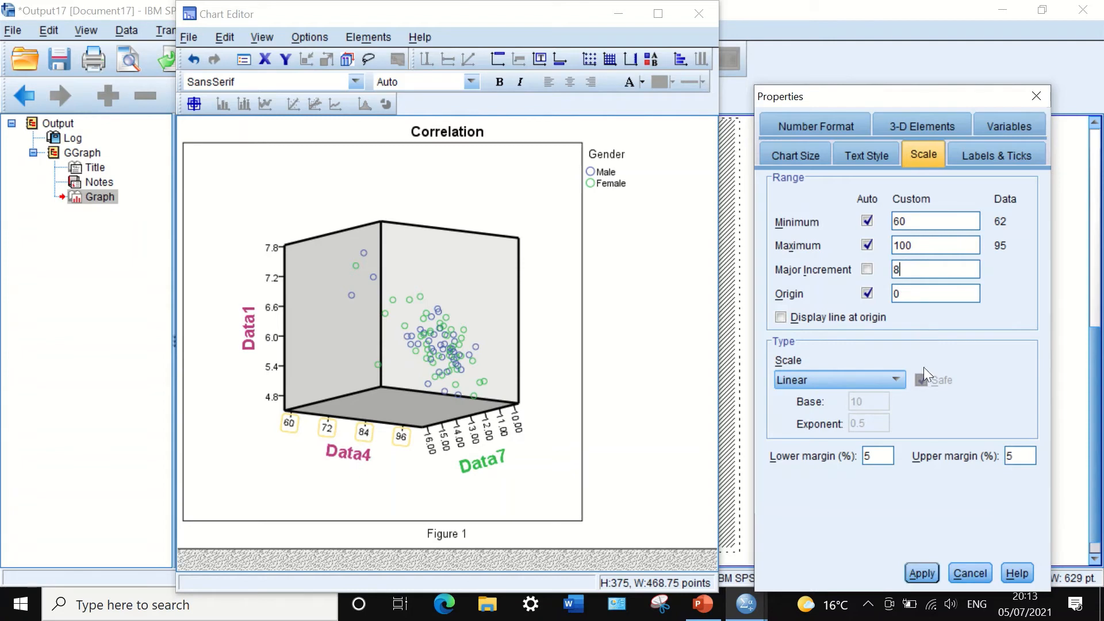
left_click(912, 565)
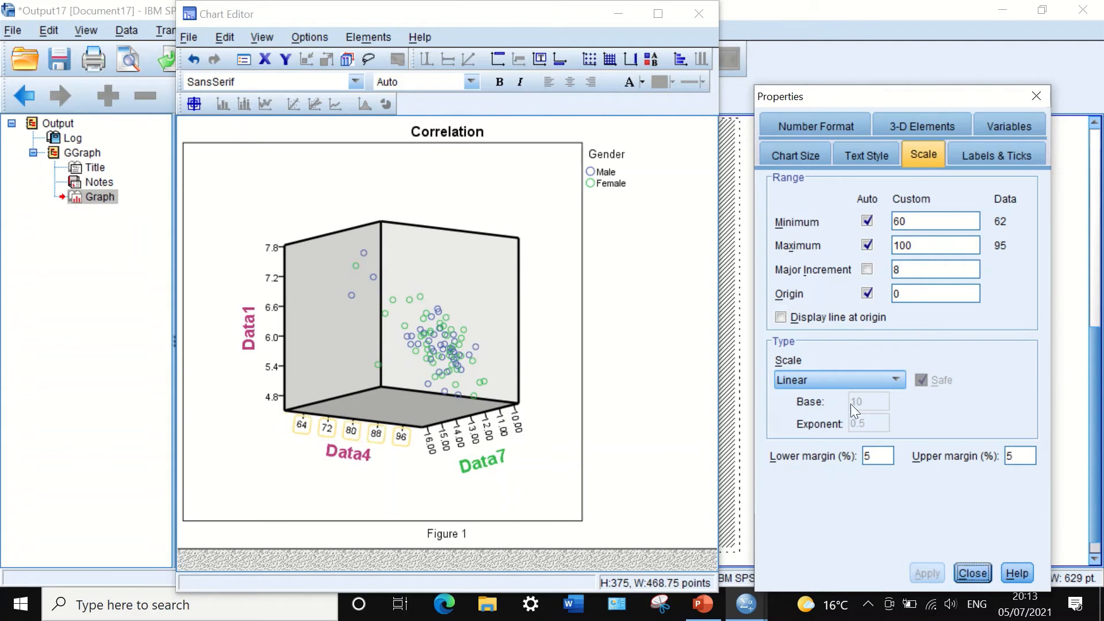
left_click(972, 573)
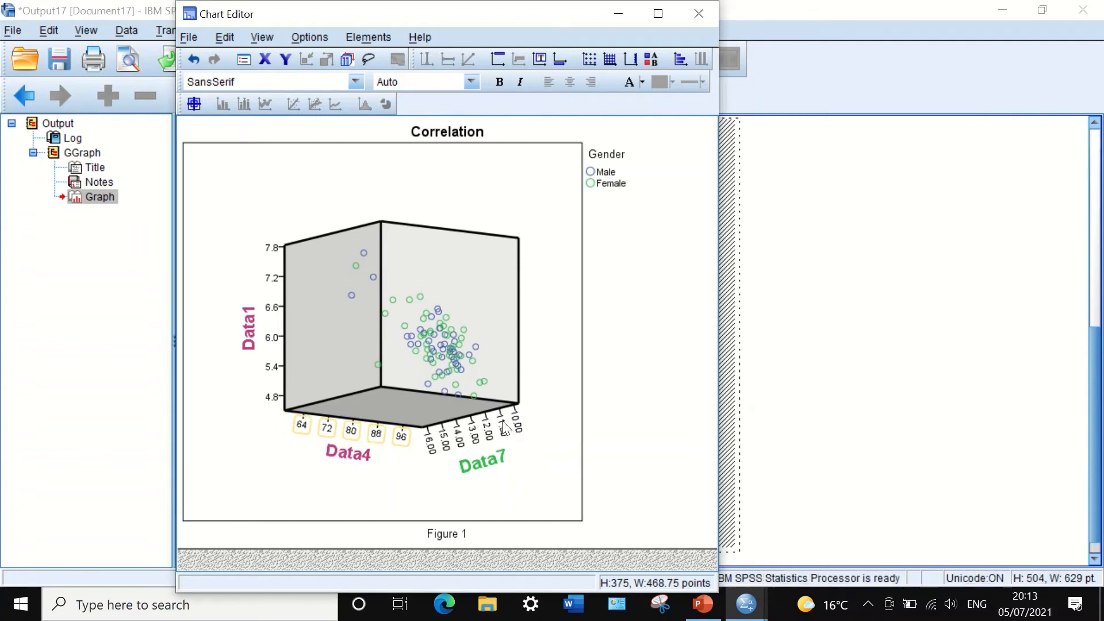
- Set the number format of the Data7 axis labels to 0 decimal places and keep the automatic scale settings
double_click(504, 427)
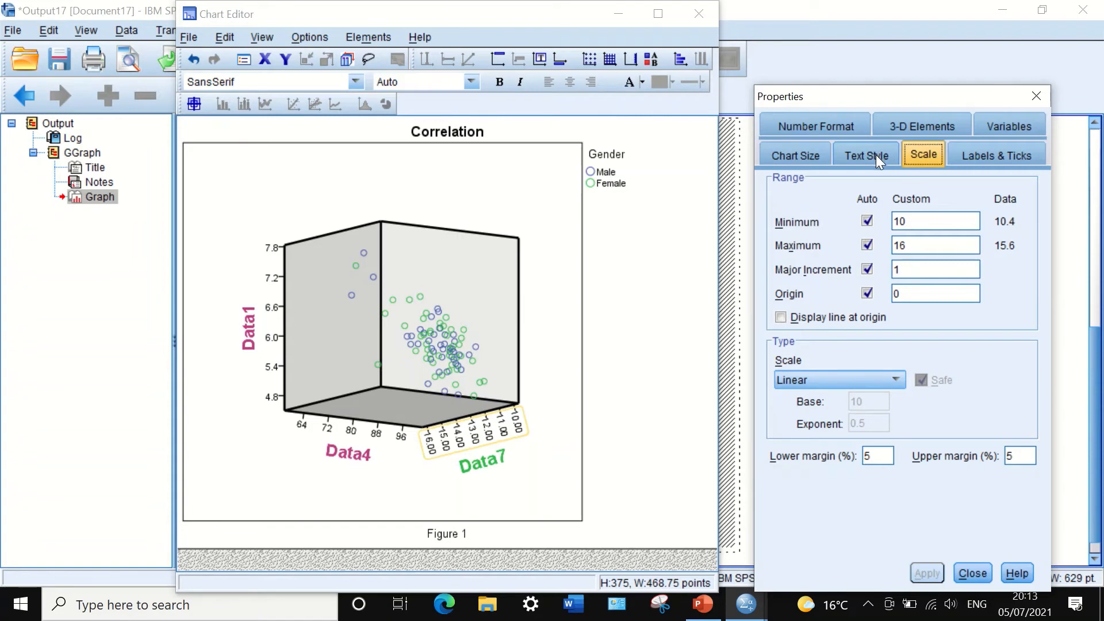
left_click(811, 128)
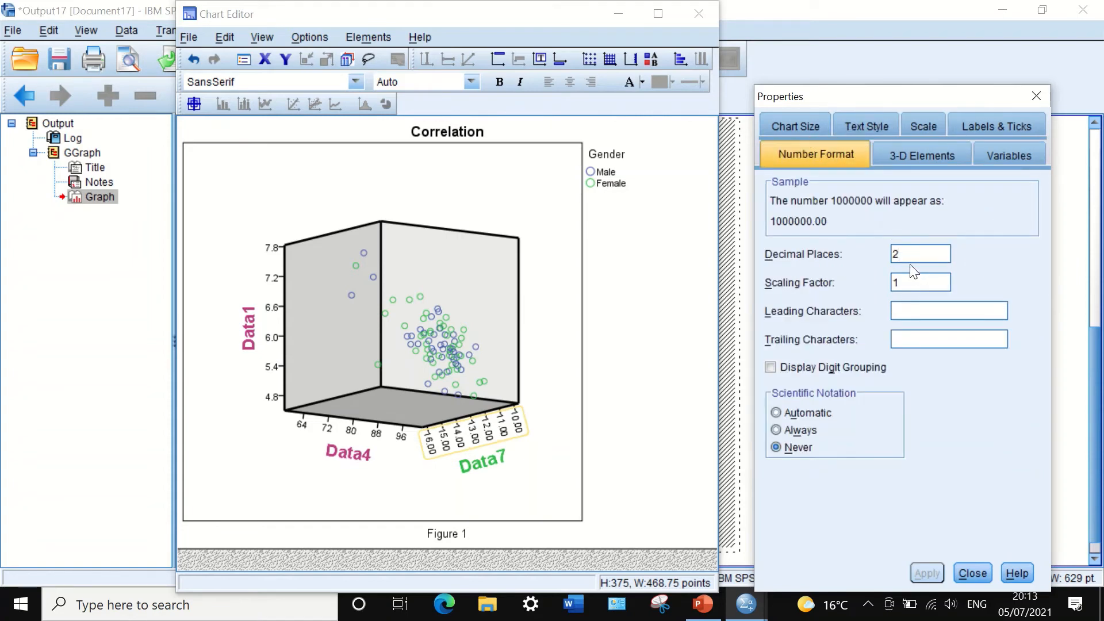
left_click(900, 254)
key("BackSpace")
type("0")
key("Return")
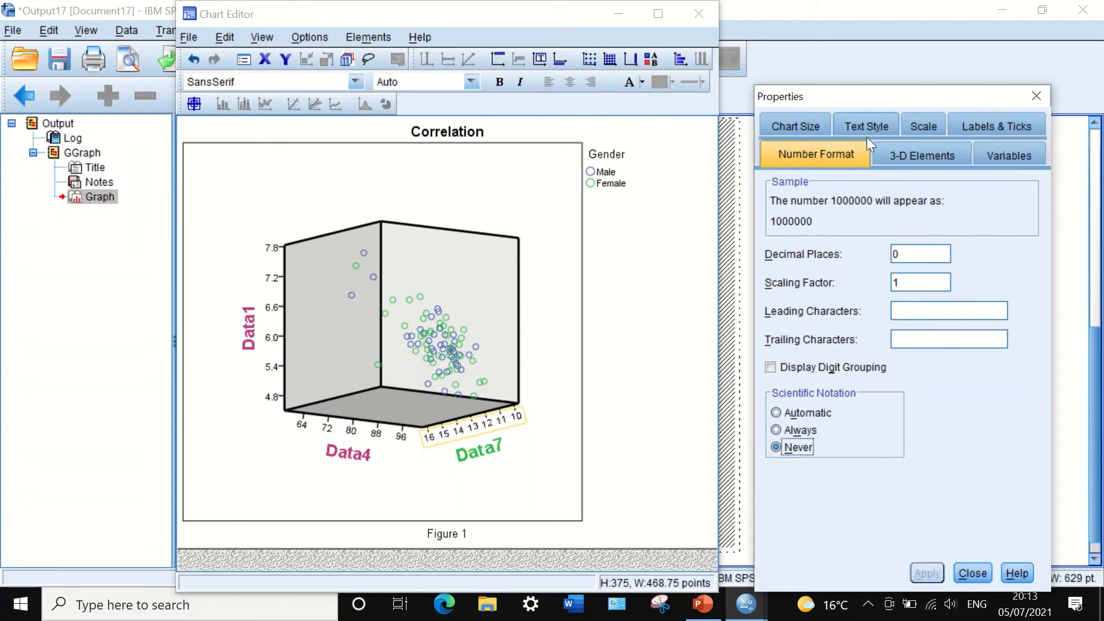
left_click(924, 126)
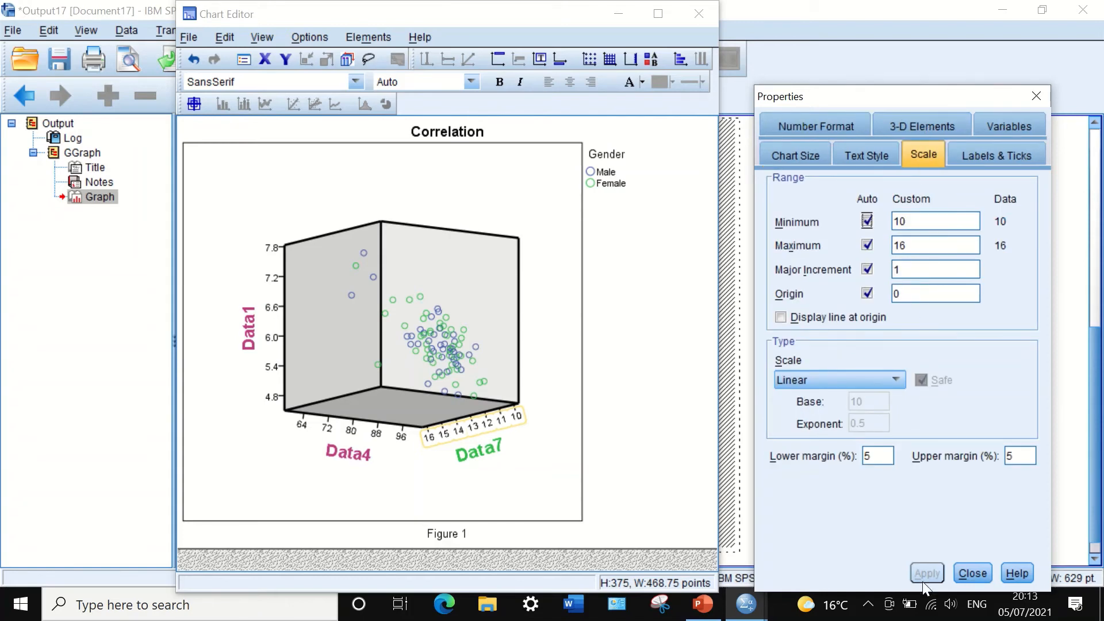
left_click(971, 573)
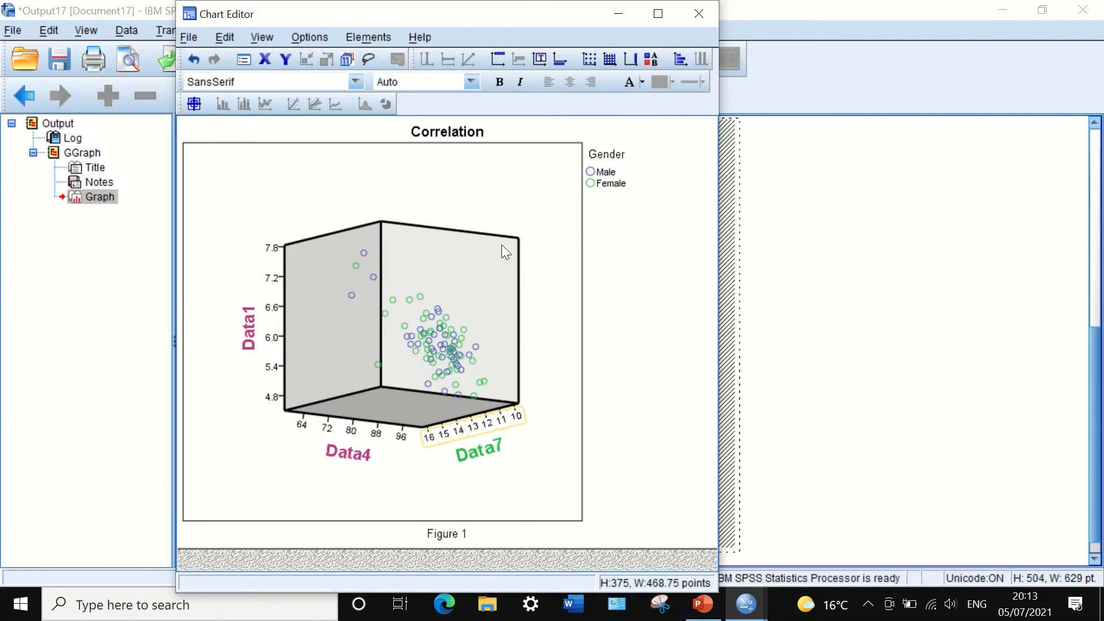
- Rotate the 3-D chart to a vertical angle of 16, keeping the horizontal angle at 325
left_click(449, 183)
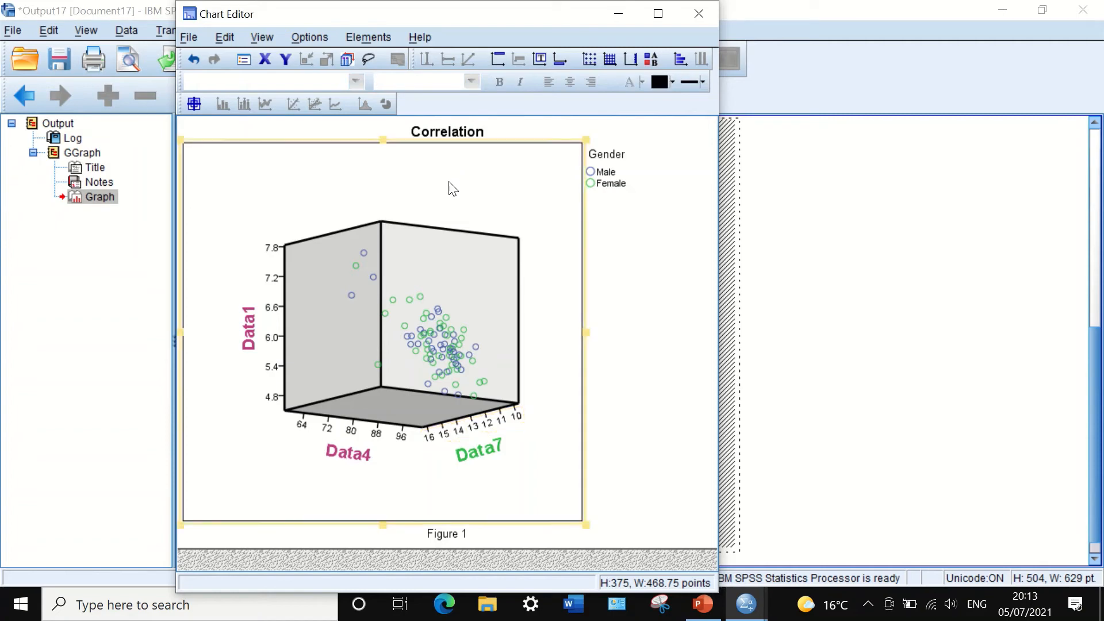
right_click(401, 176)
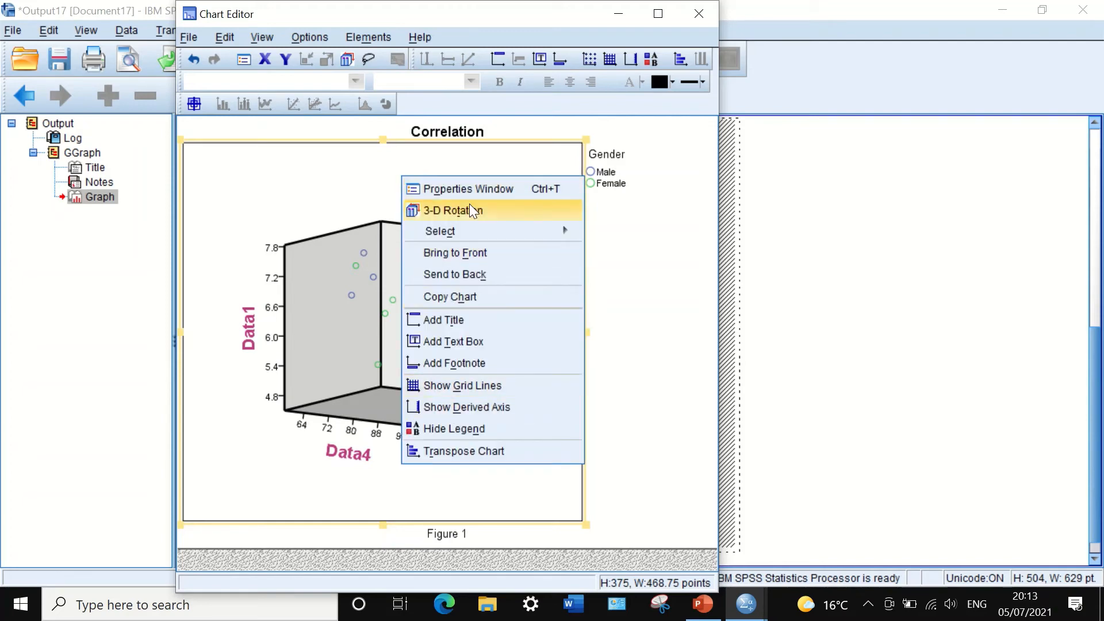
left_click(463, 218)
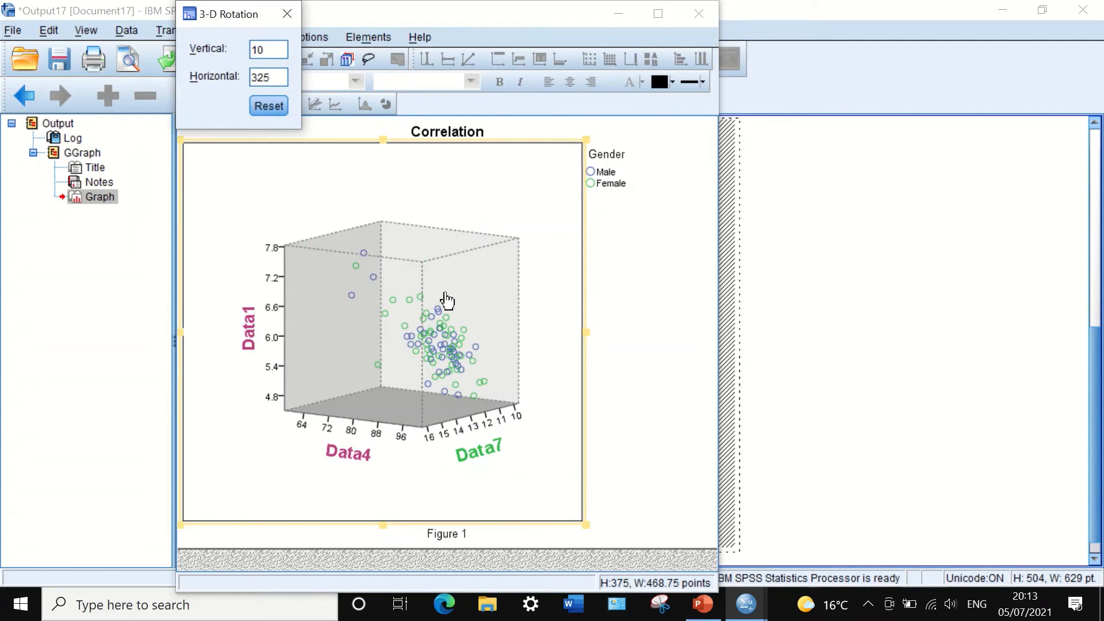
left_click_drag(439, 315, 453, 343)
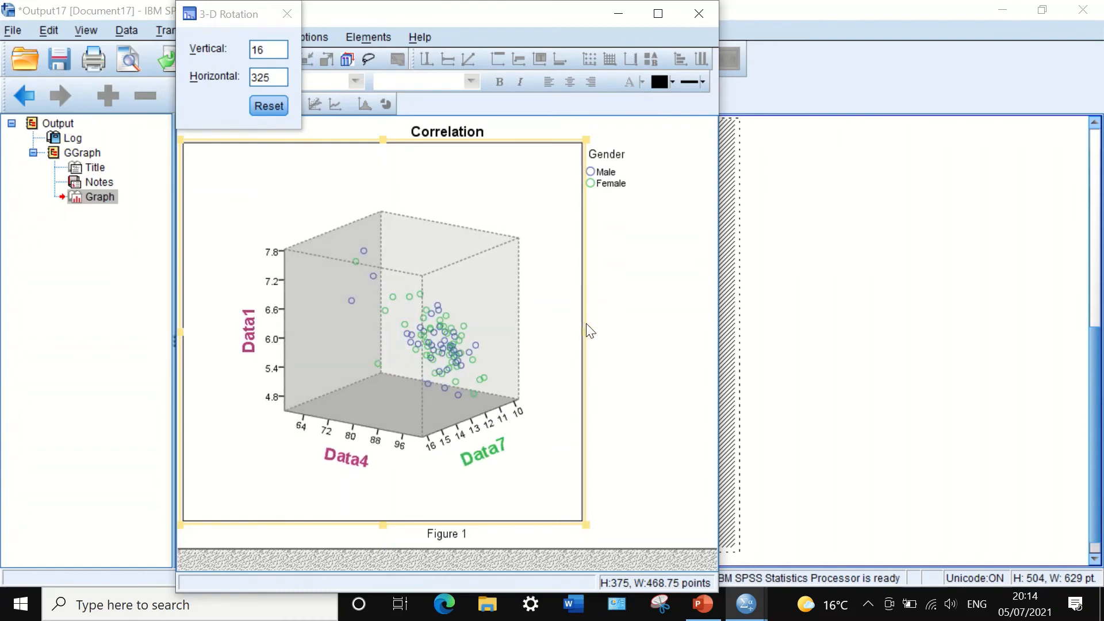
left_click(287, 14)
- Hide the chart's Gender legend and show it again
right_click(378, 177)
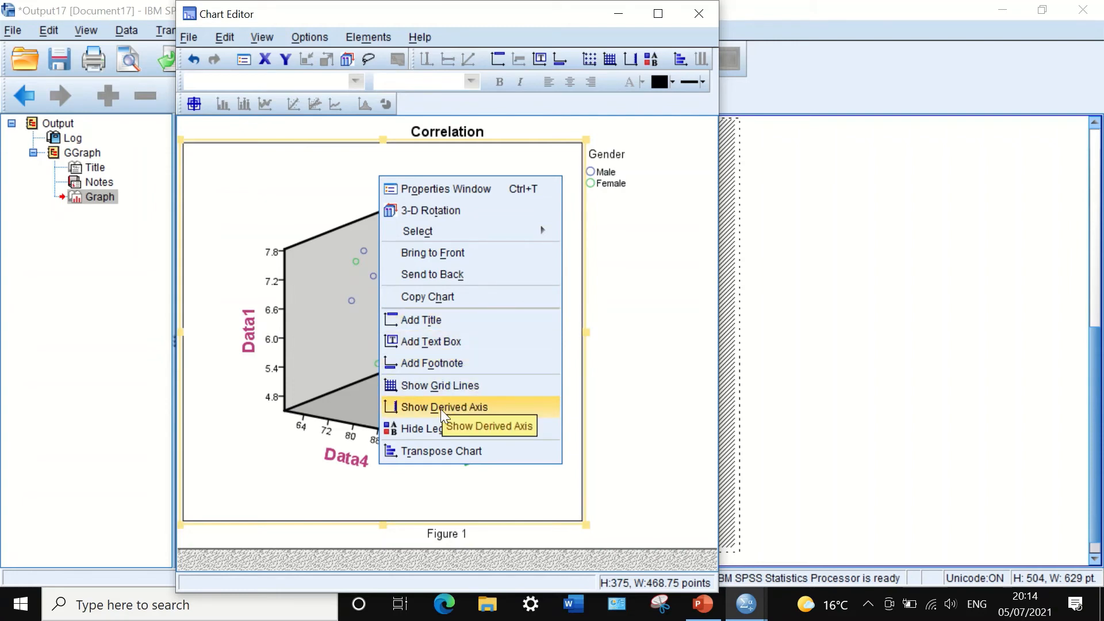
left_click(428, 429)
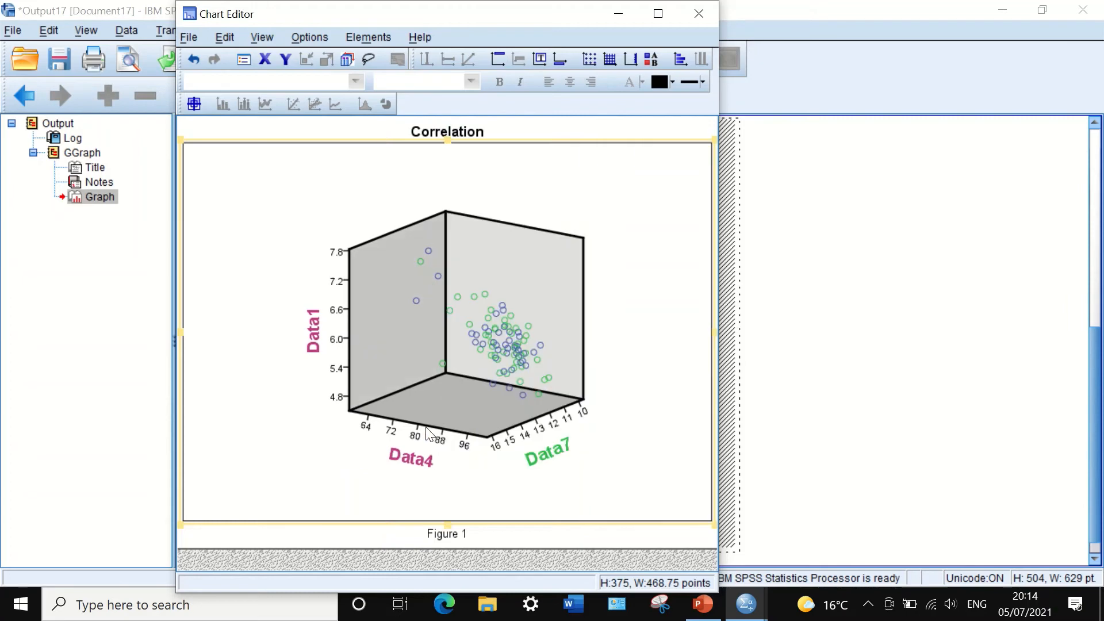
right_click(570, 148)
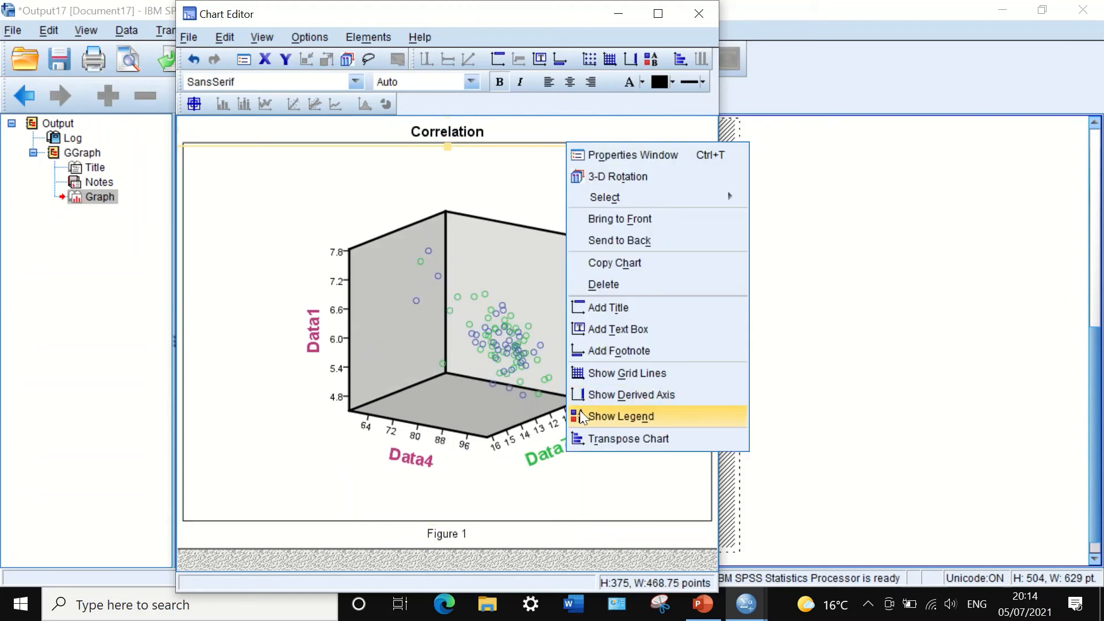
left_click(638, 416)
- Transpose the chart to swap the Data1 and Data4 axes, and transpose it back
right_click(357, 154)
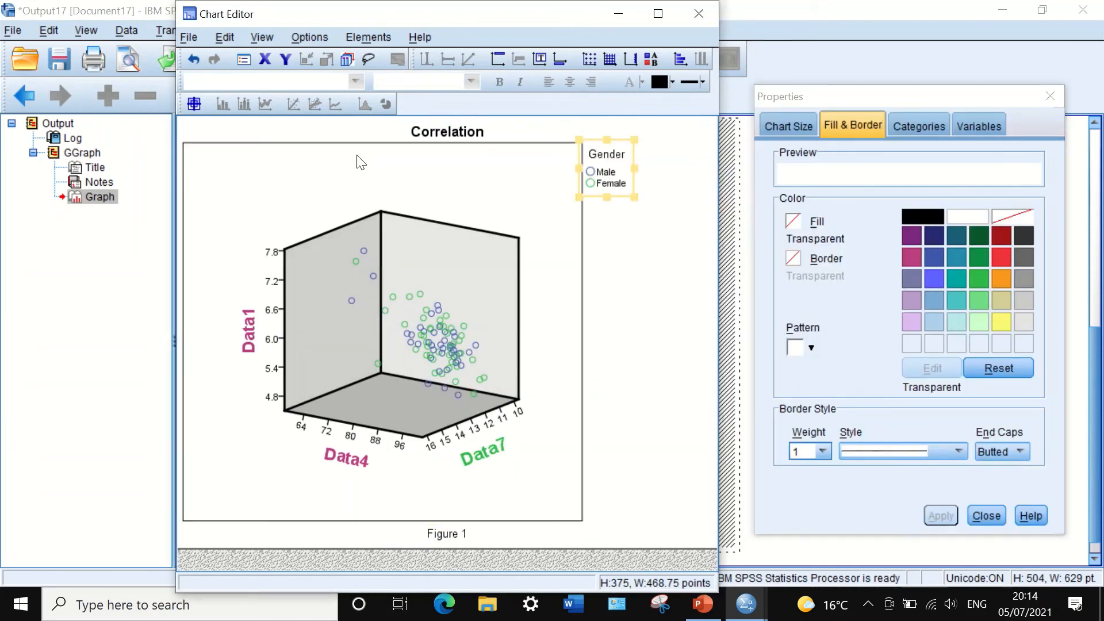
left_click(402, 428)
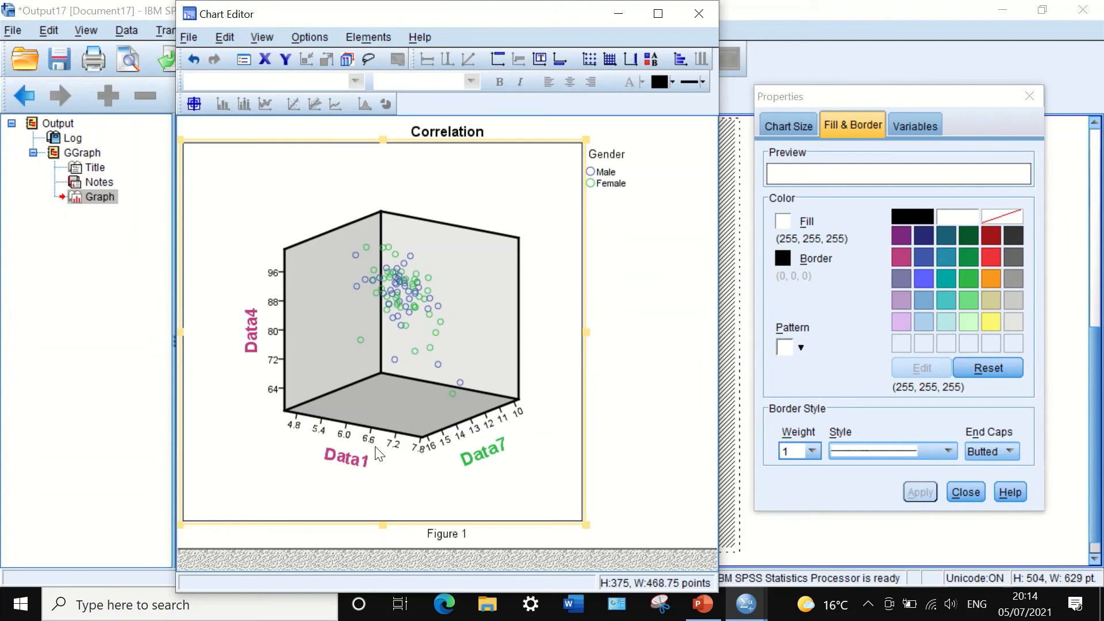
right_click(357, 167)
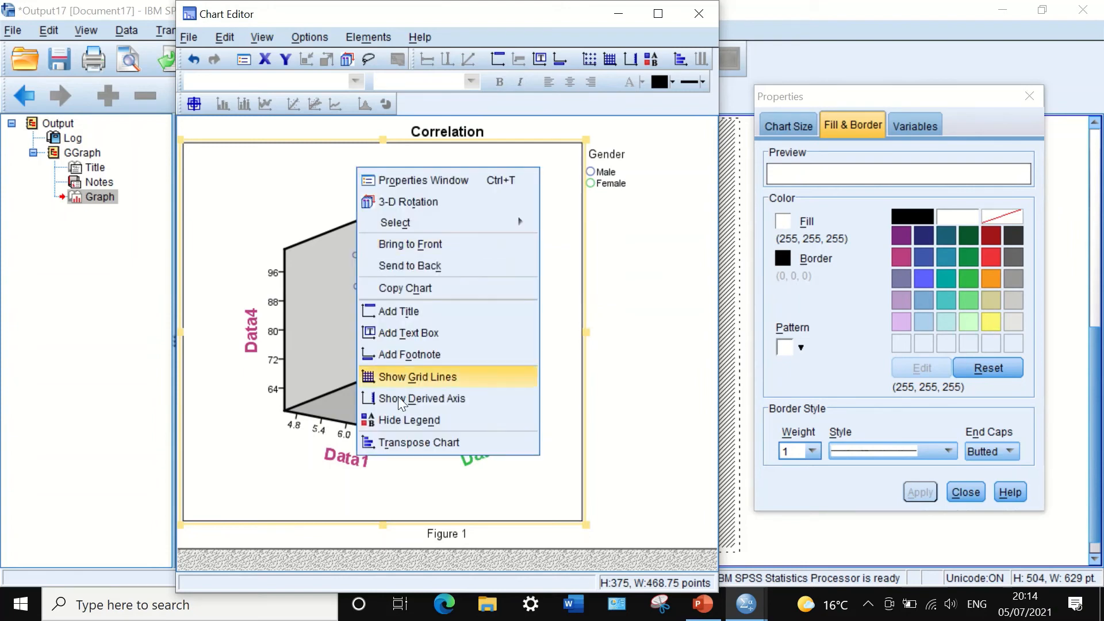
left_click(406, 441)
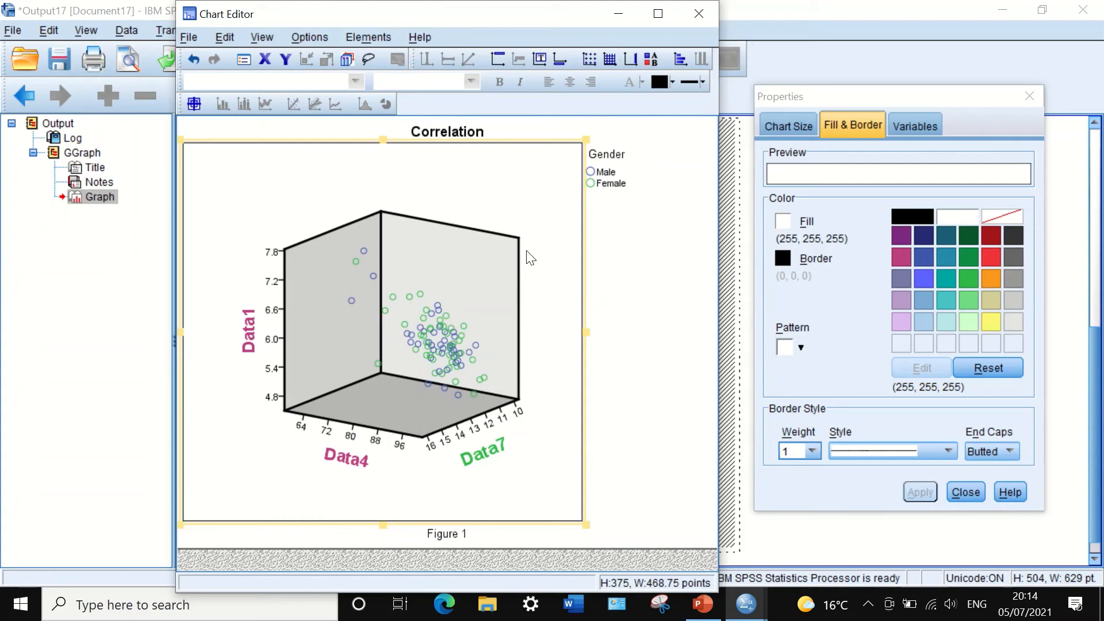
- Close the chart editor and start exporting the selected graph as Portable Document Format (*.pdf)
left_click(697, 15)
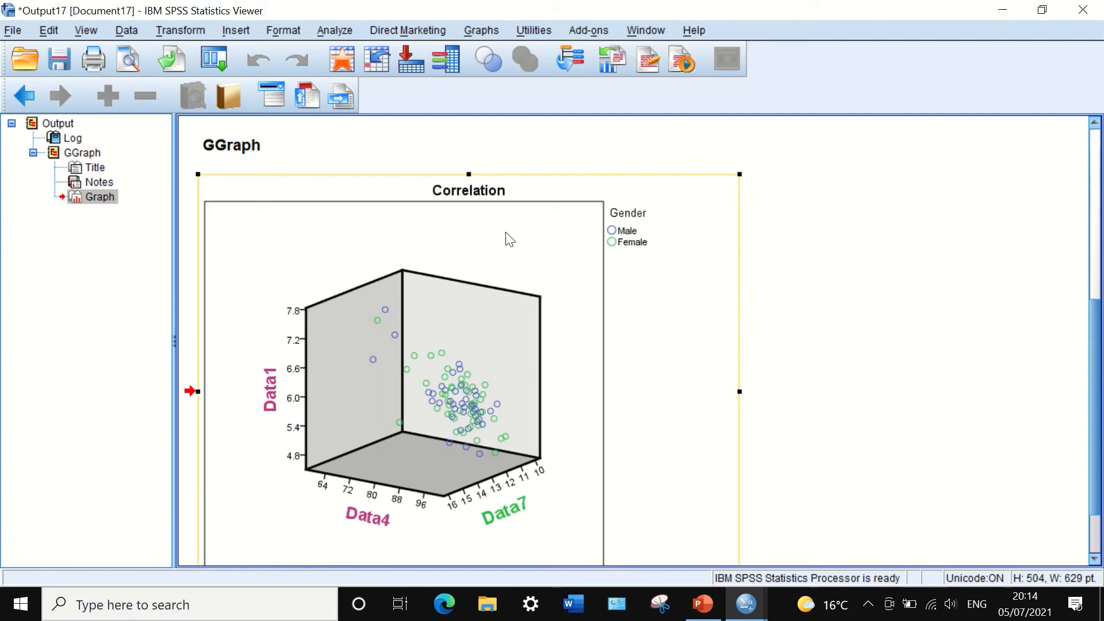
scroll(493, 233, "down", 2)
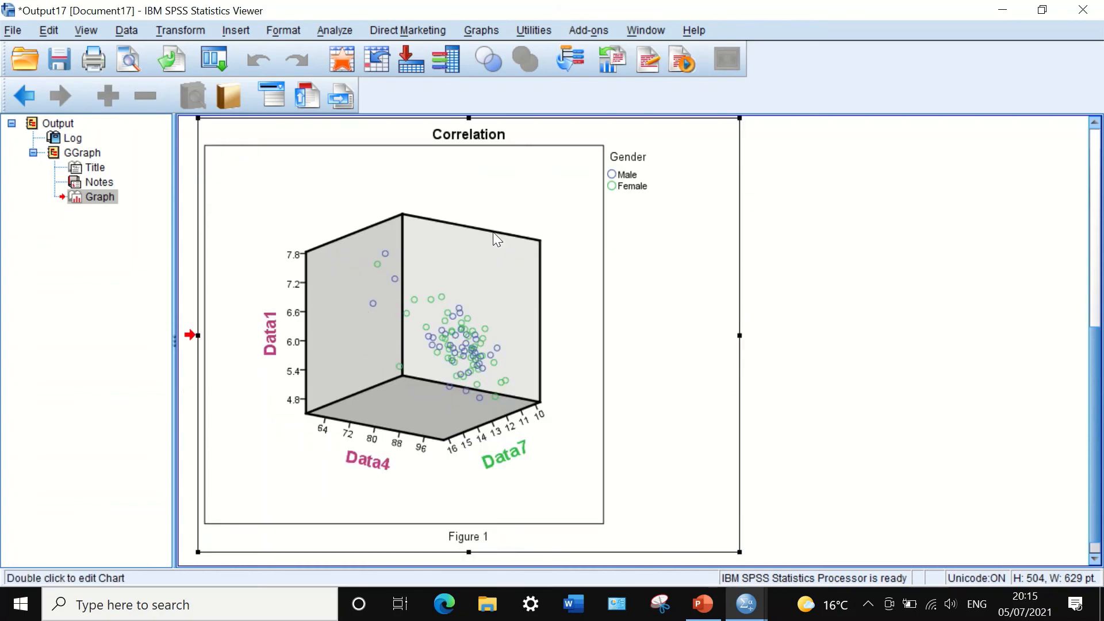
right_click(490, 233)
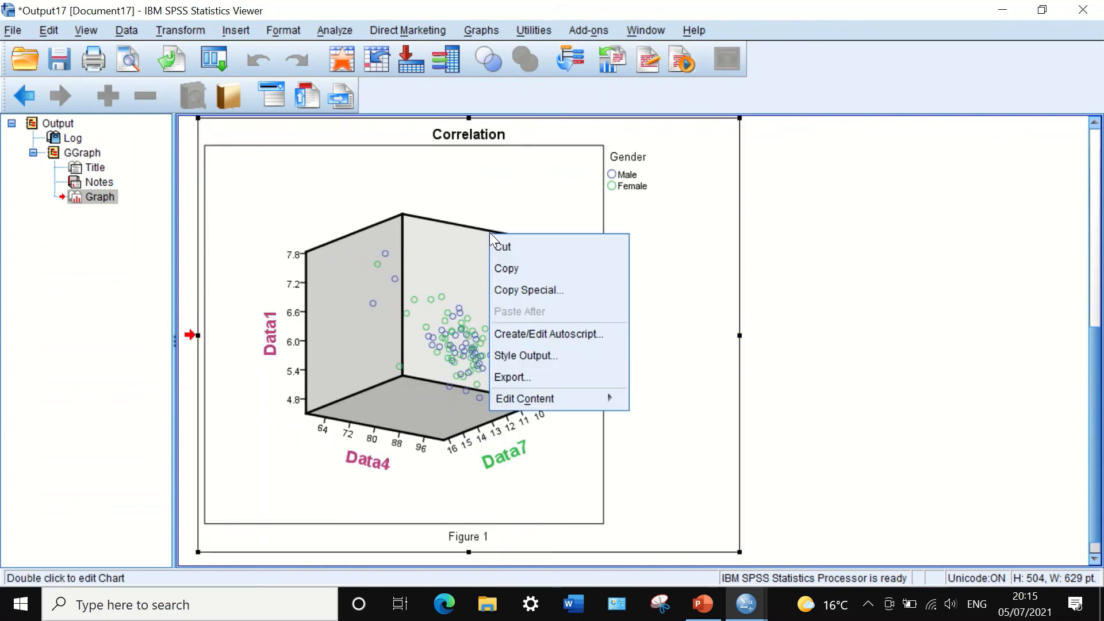
left_click(504, 377)
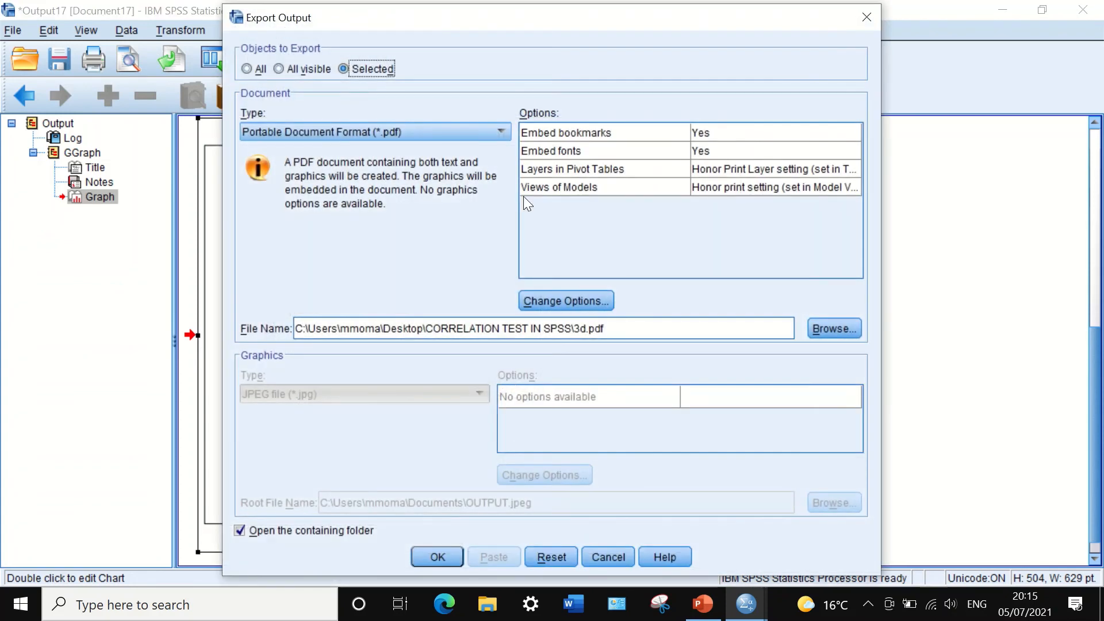
left_click(492, 123)
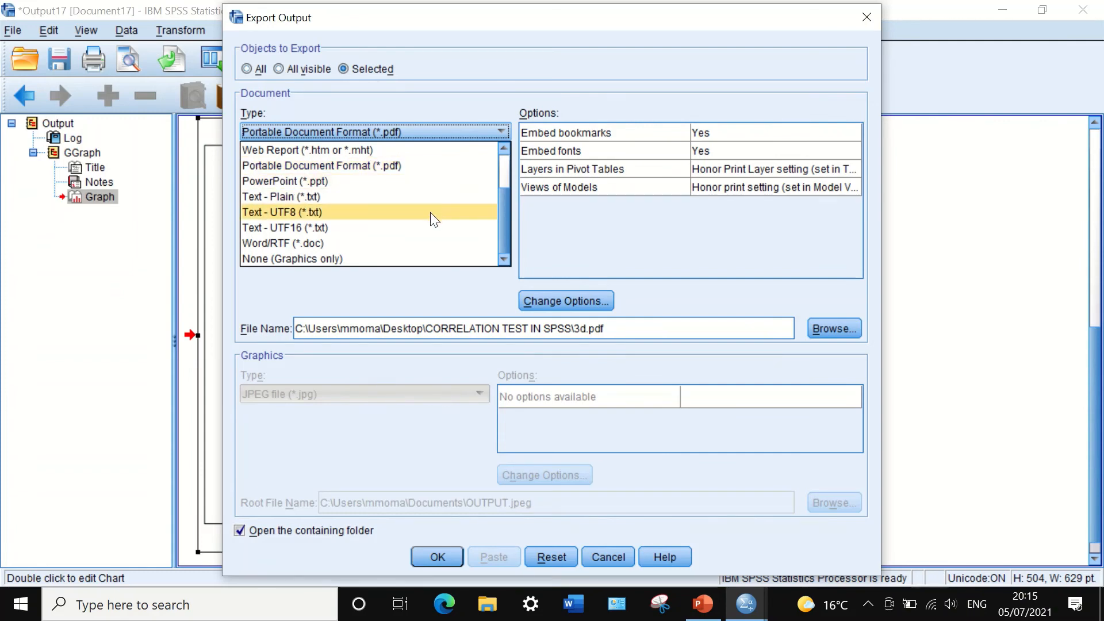
left_click(440, 167)
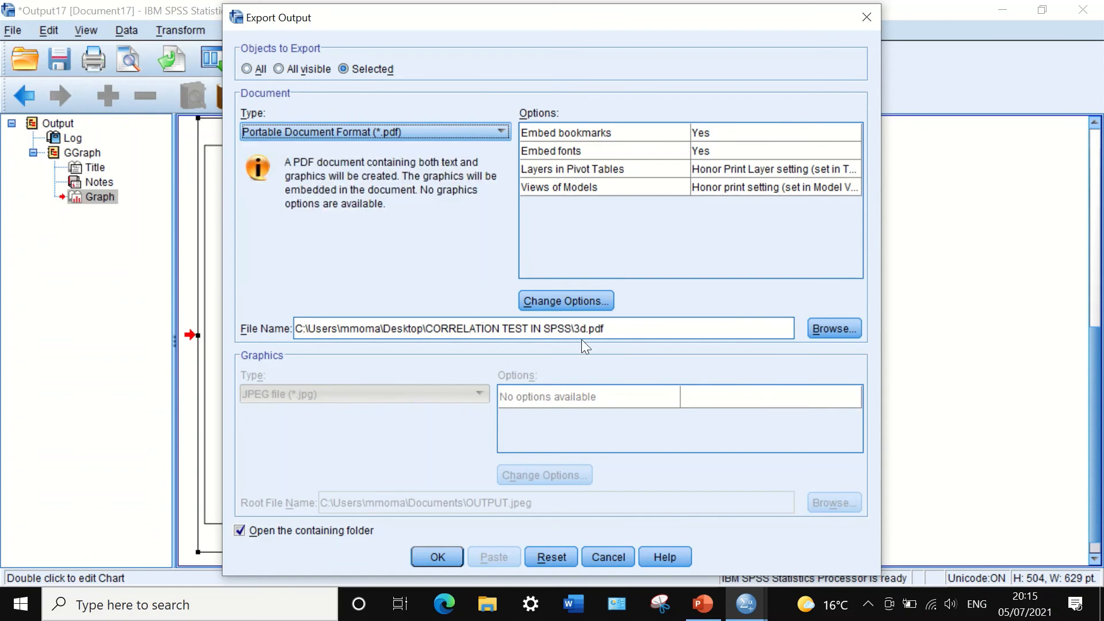
- Choose the CORRELATION TEST IN SPSS folder on the Desktop as the export location
left_click(821, 325)
left_click(431, 134)
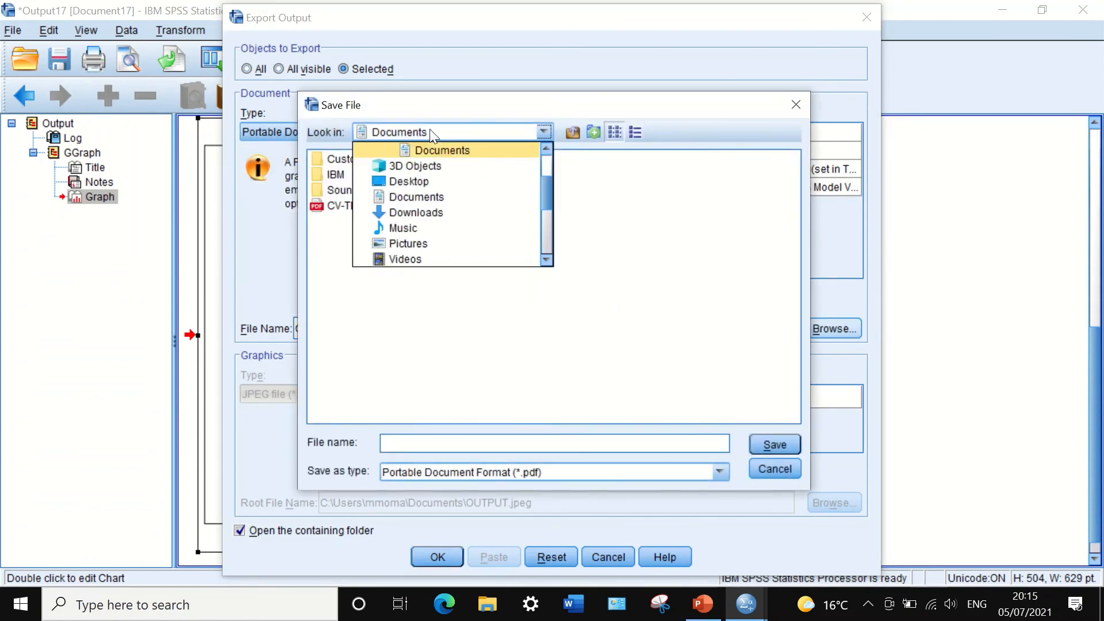
scroll(416, 167, "up", 2)
left_click(408, 156)
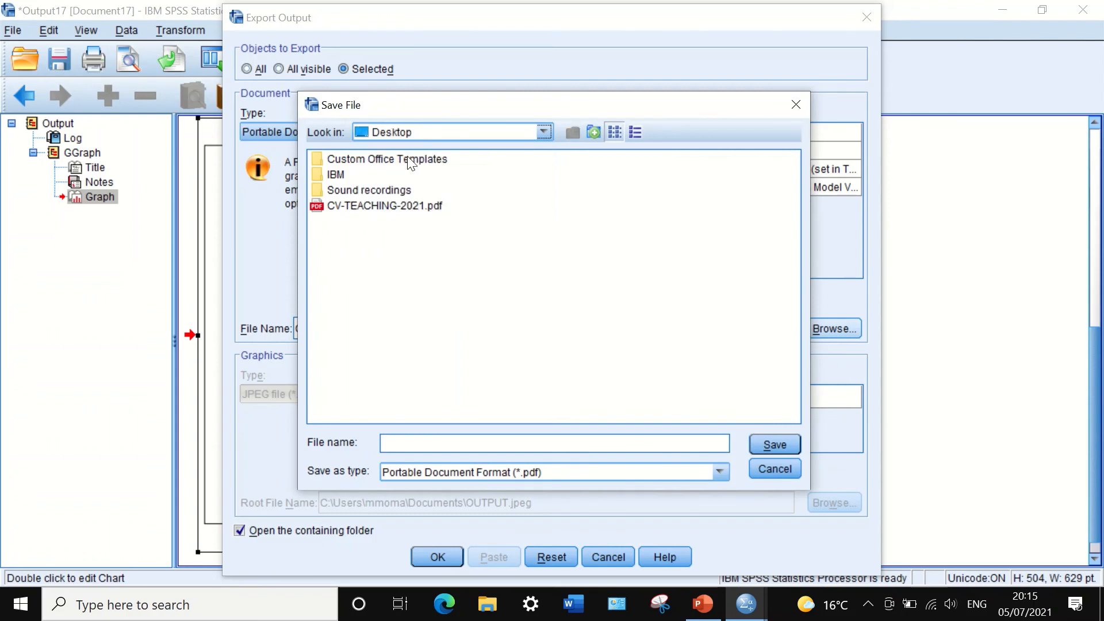
double_click(356, 221)
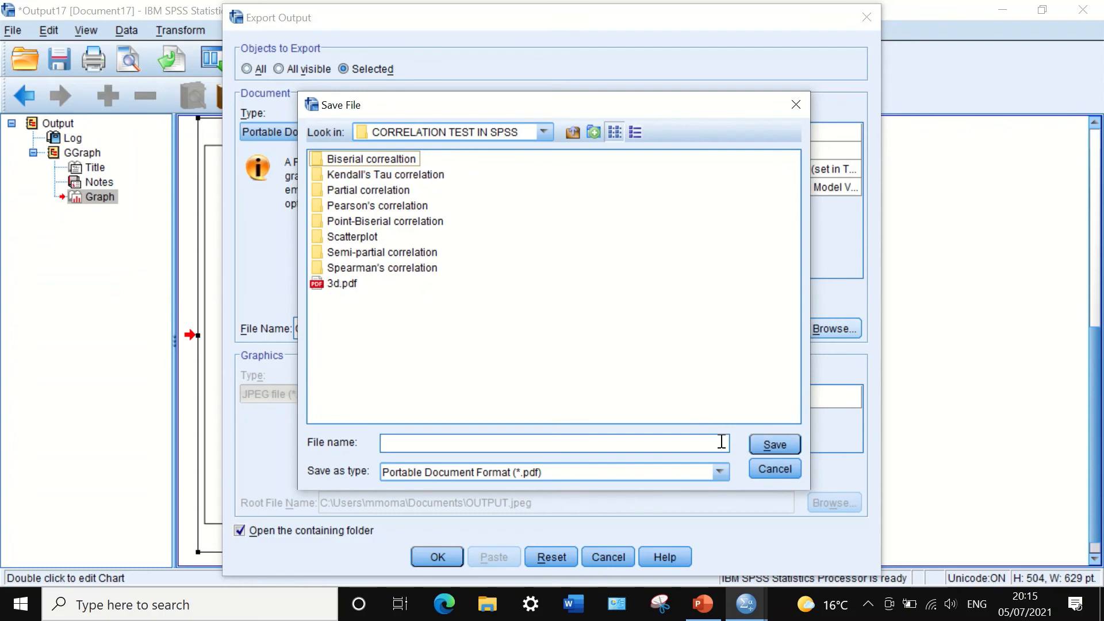
- Name the export file "3d scatter" and export the graph
left_click(617, 442)
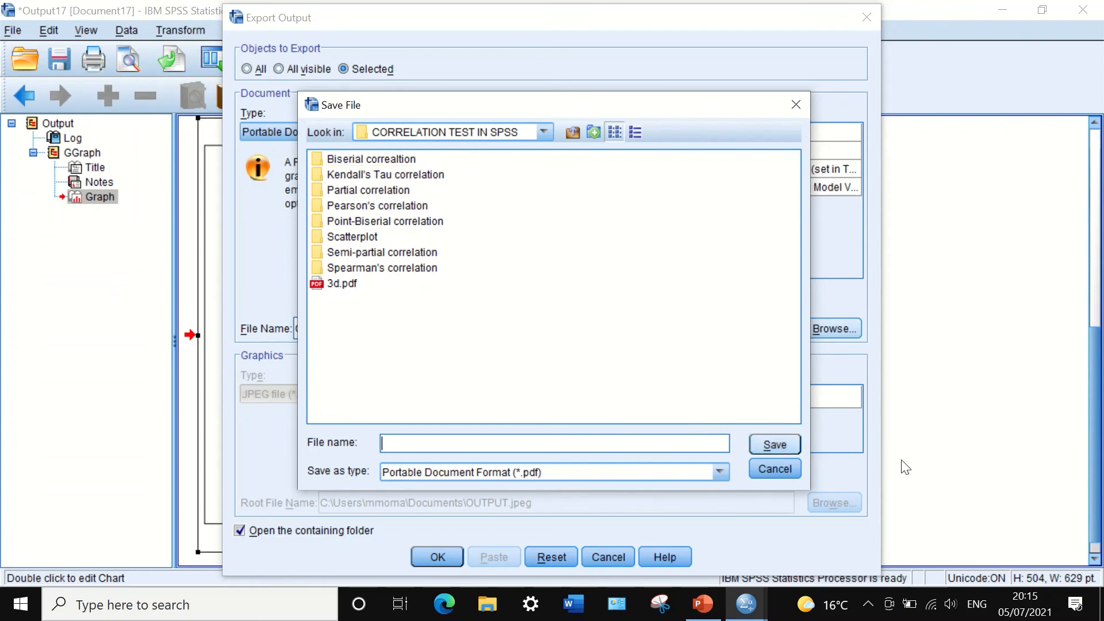
type("ed scatter")
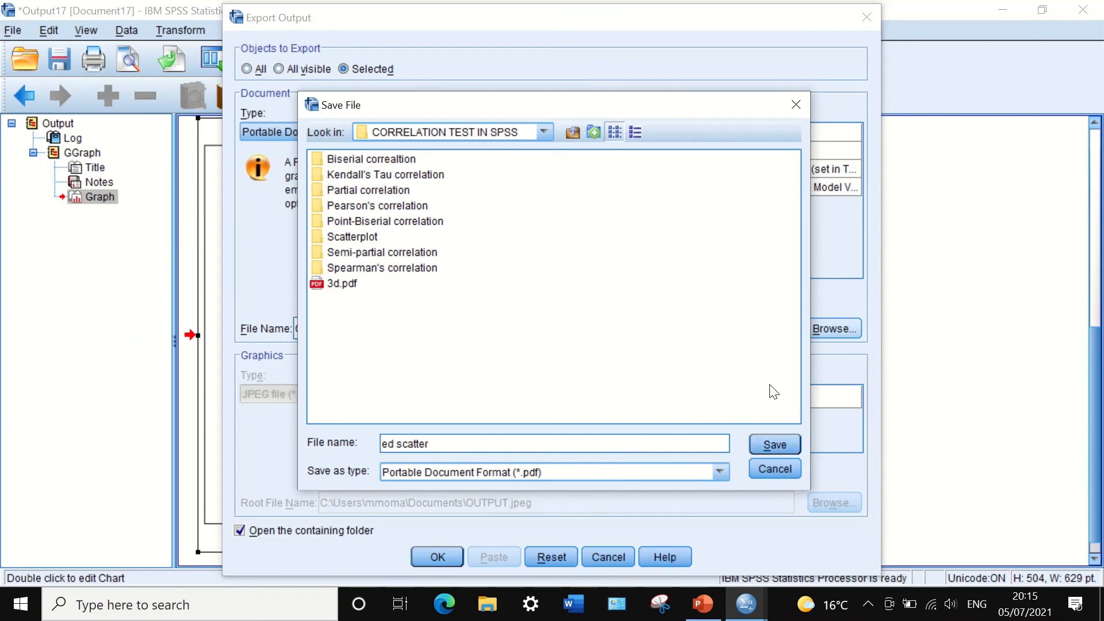
left_click_drag(390, 440, 381, 439)
type("3")
left_click(763, 440)
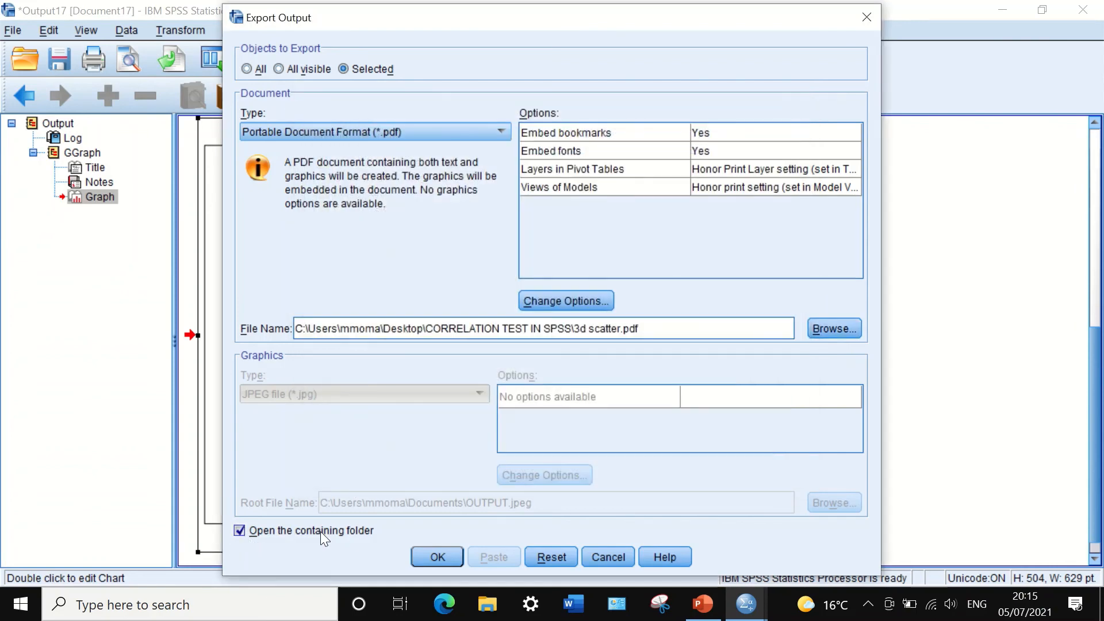
left_click(434, 556)
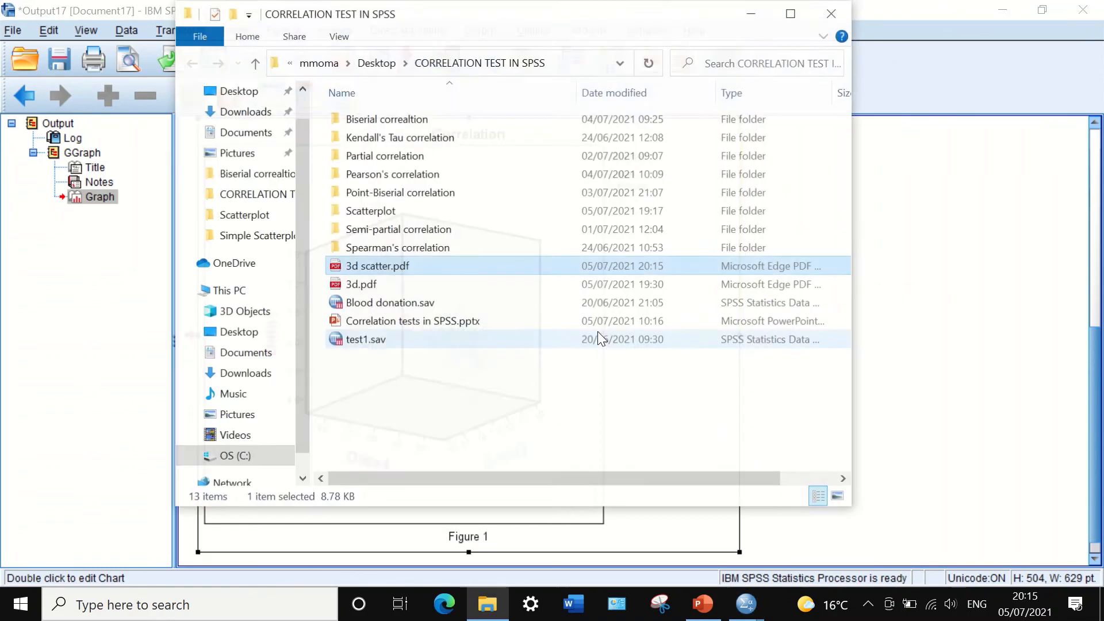
- Open the exported 3d scatter.pdf to check the graph, and close the file and its folder window
double_click(376, 266)
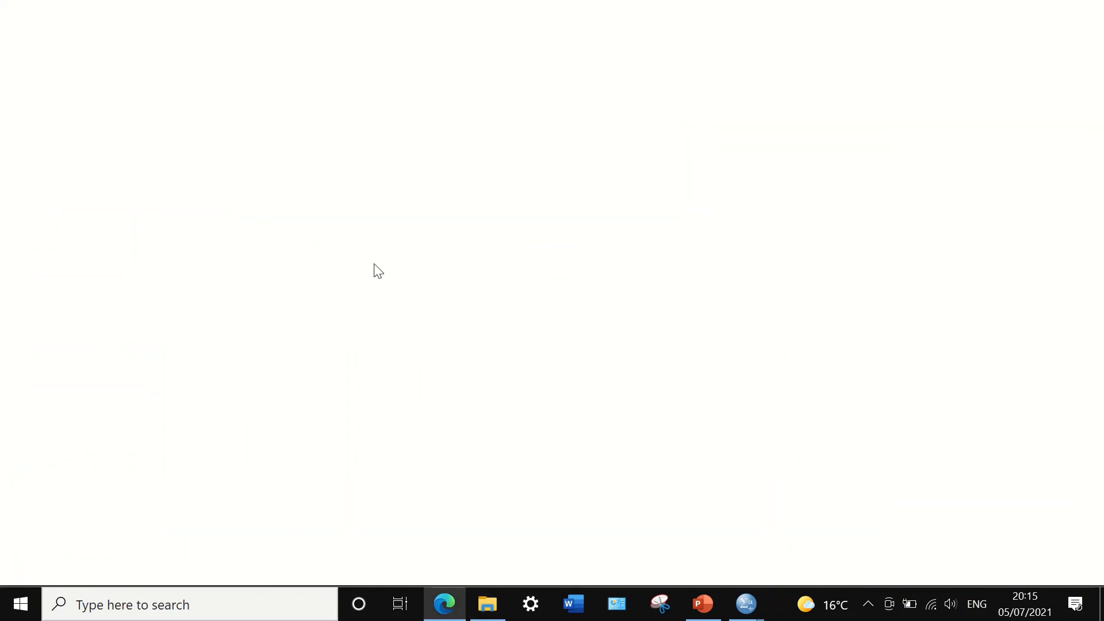
scroll(631, 288, "down", 5)
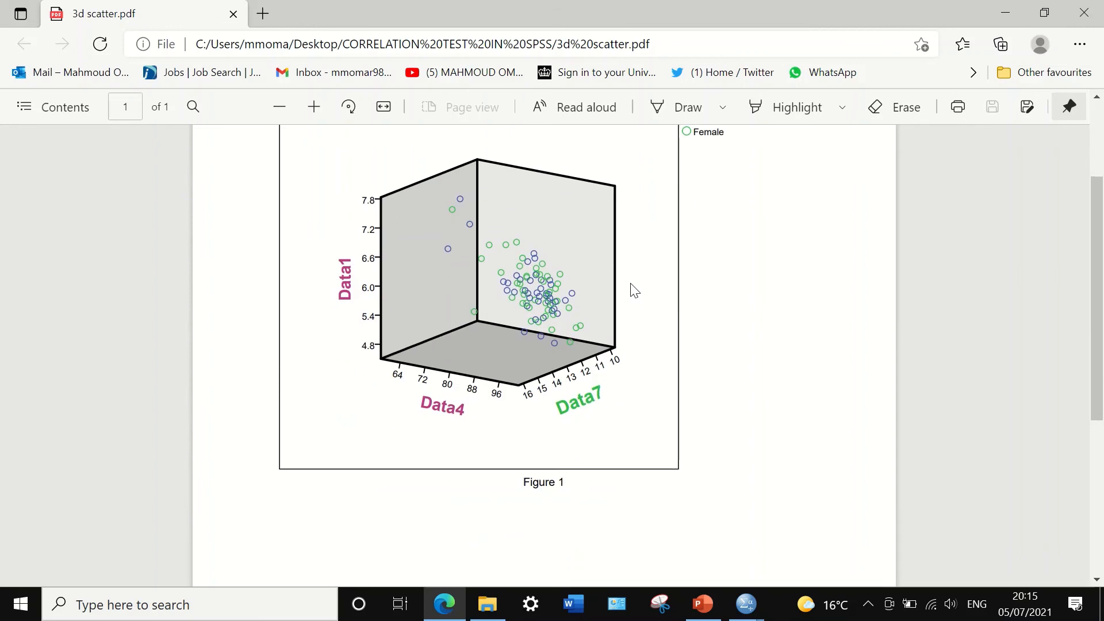
scroll(638, 299, "up", 5)
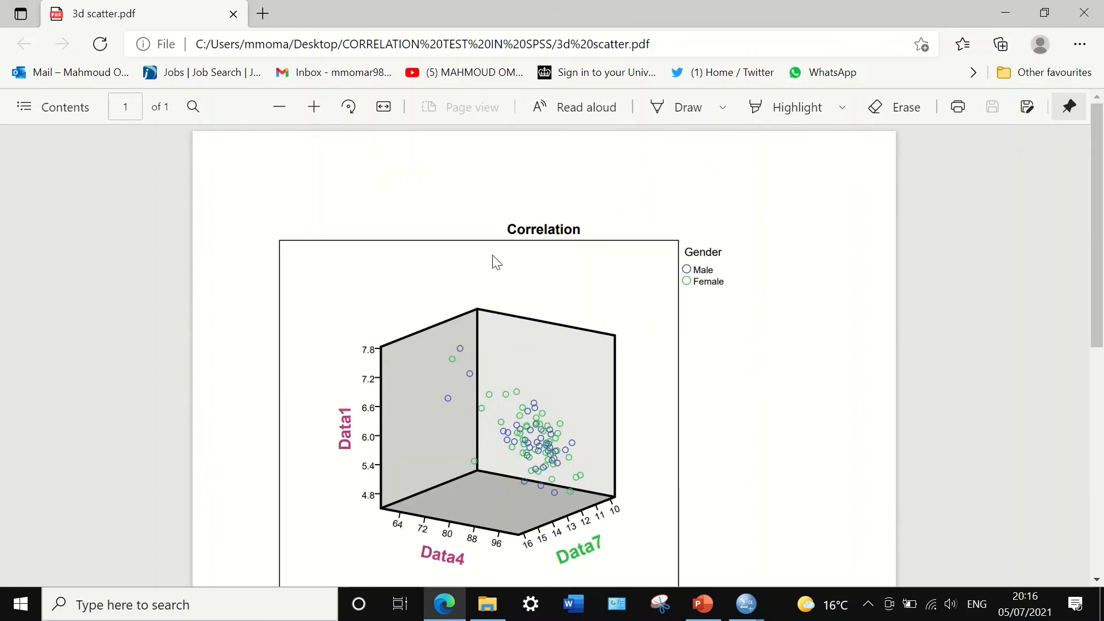
left_click(1099, 7)
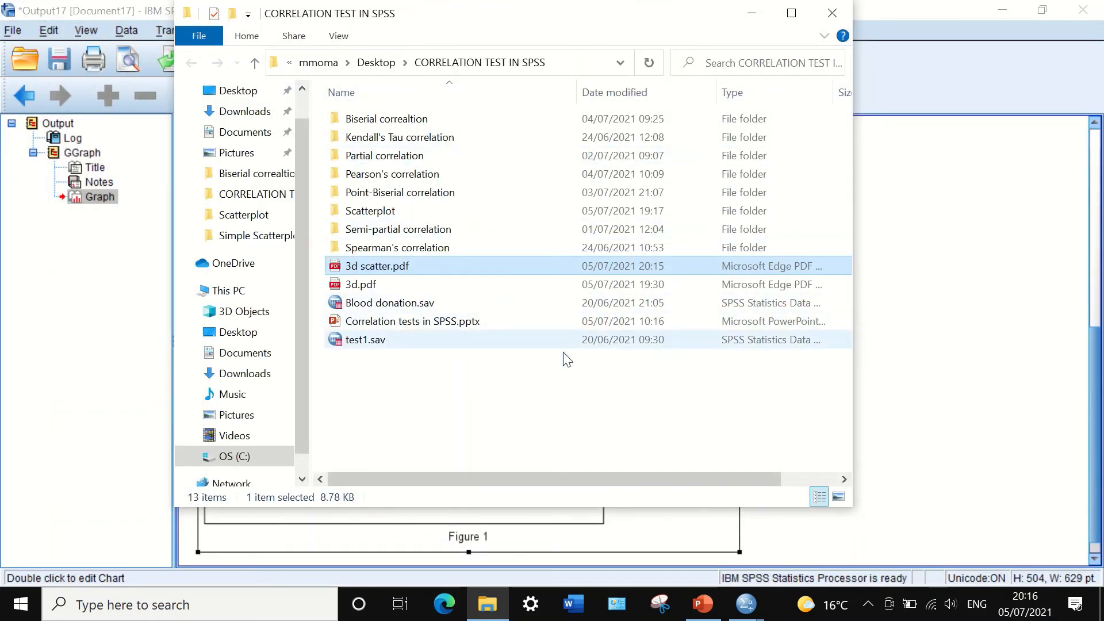
left_click(835, 13)
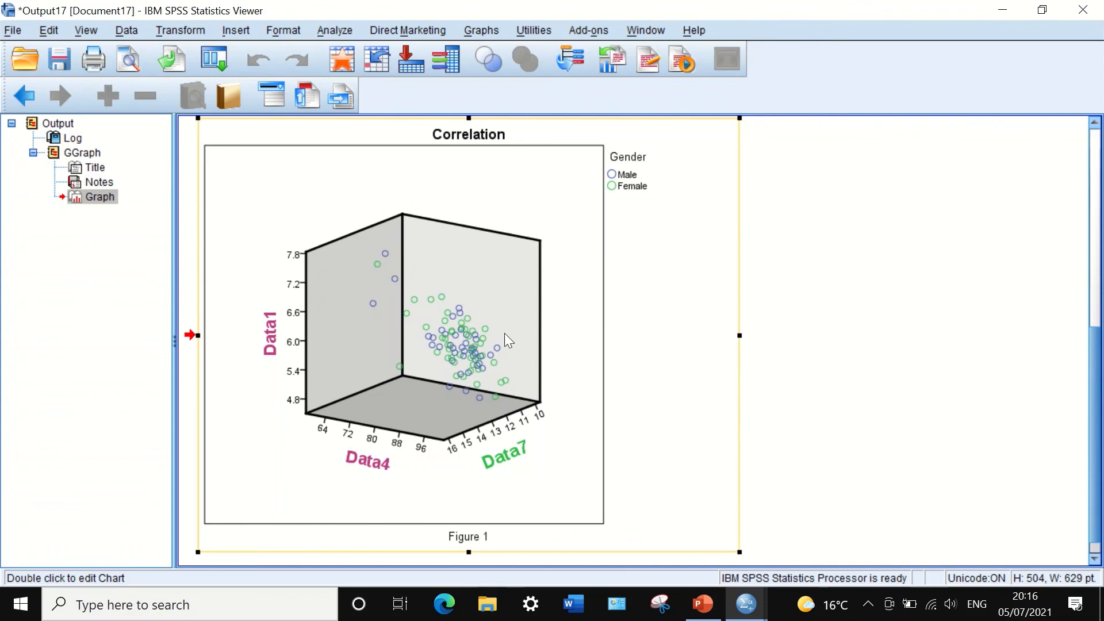
- Copy the graph with Copy Special, adding Image (JPG, PNG) to the formats to copy
right_click(484, 282)
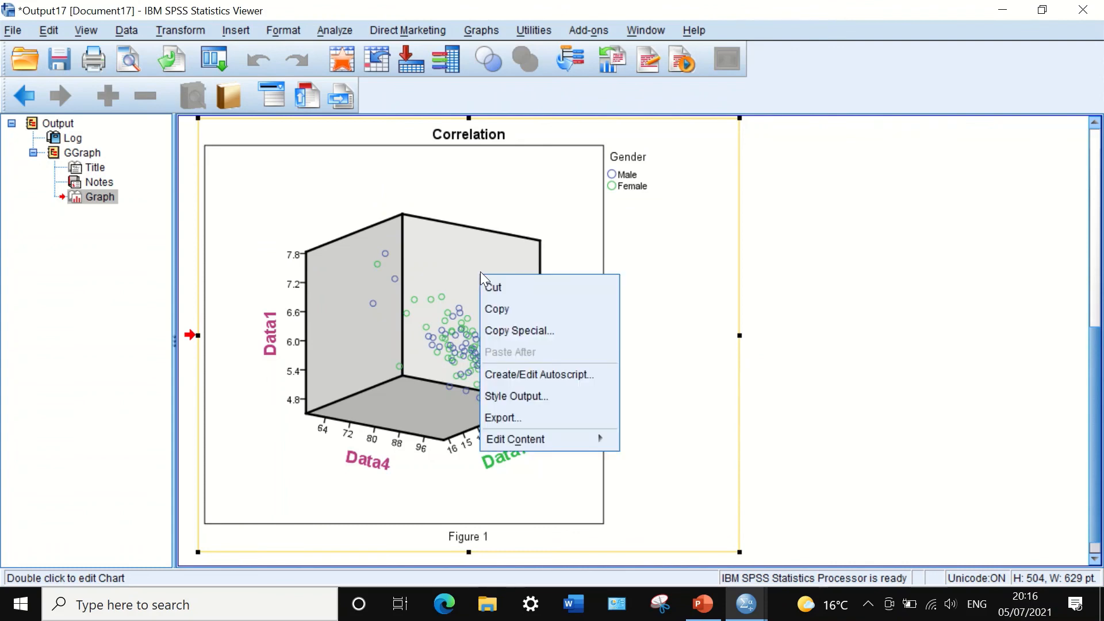
left_click(501, 330)
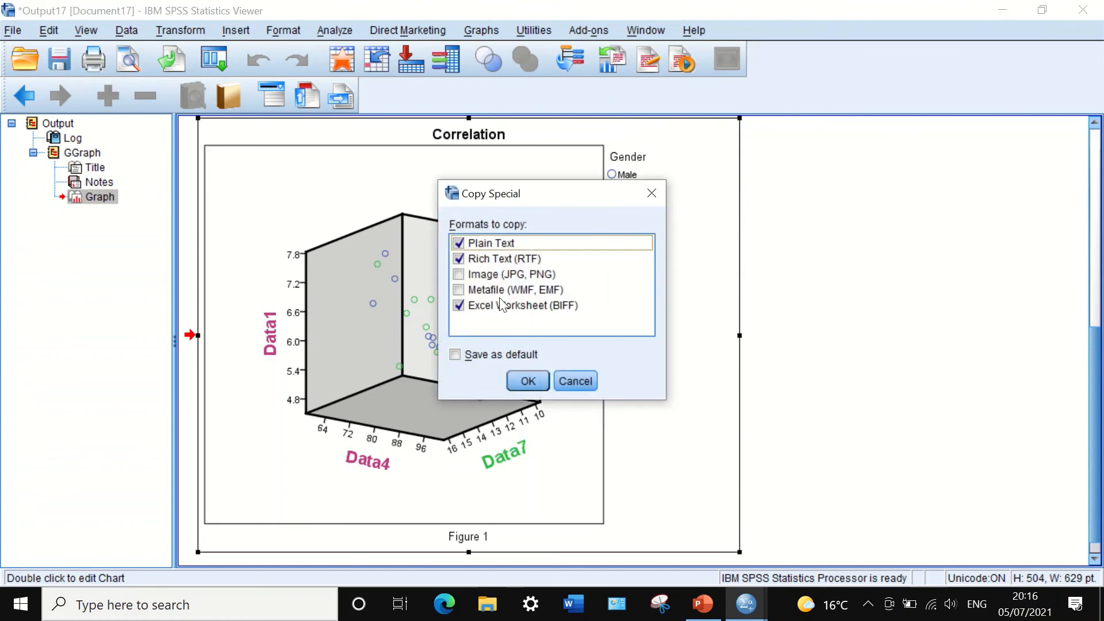
left_click(458, 274)
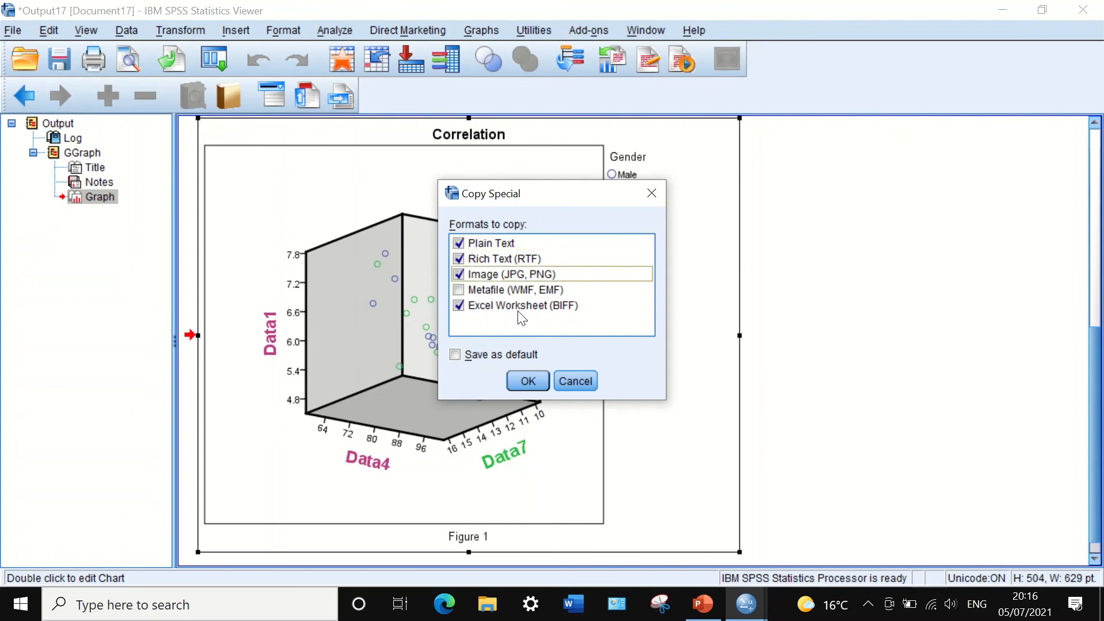
left_click(524, 382)
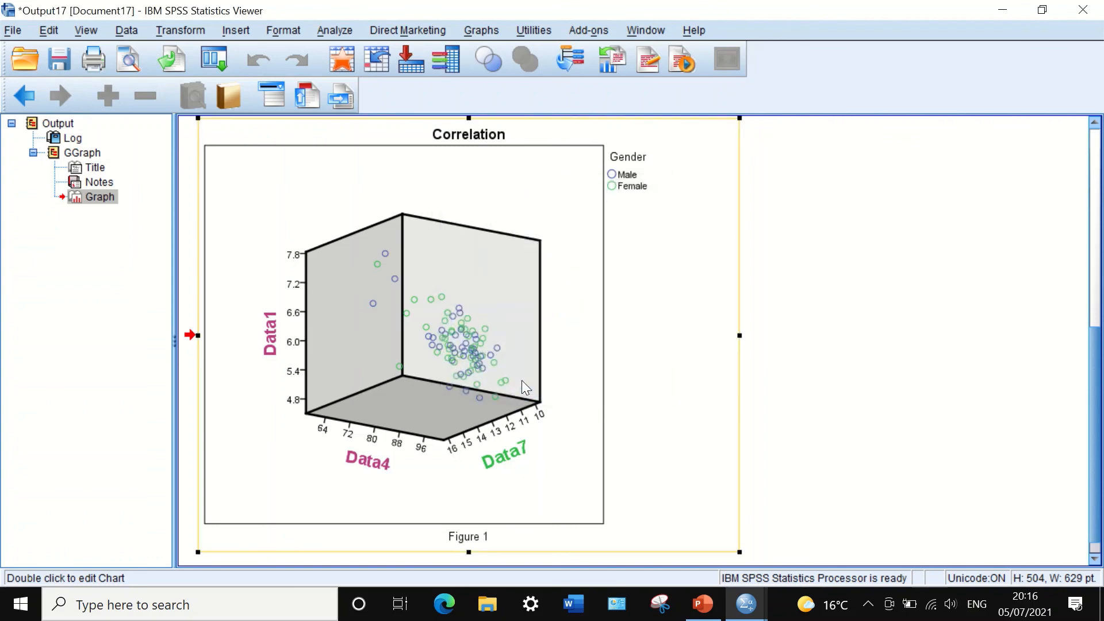
- Switch to PowerPoint, create a new blank presentation and paste the copied graph onto the title slide as a picture
left_click(702, 603)
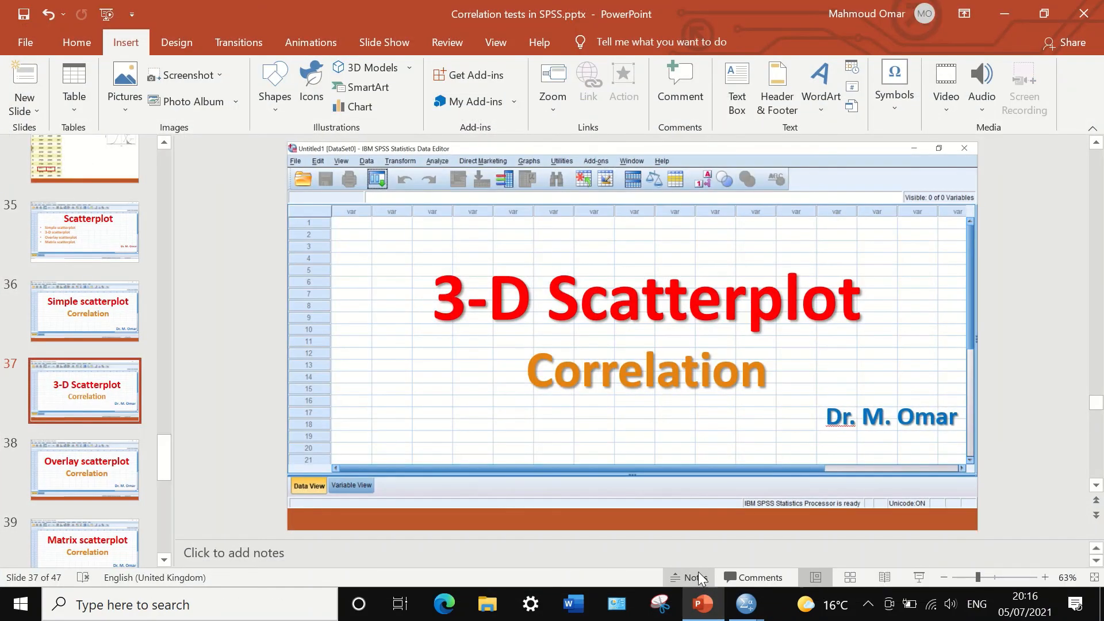
key("ctrl+n")
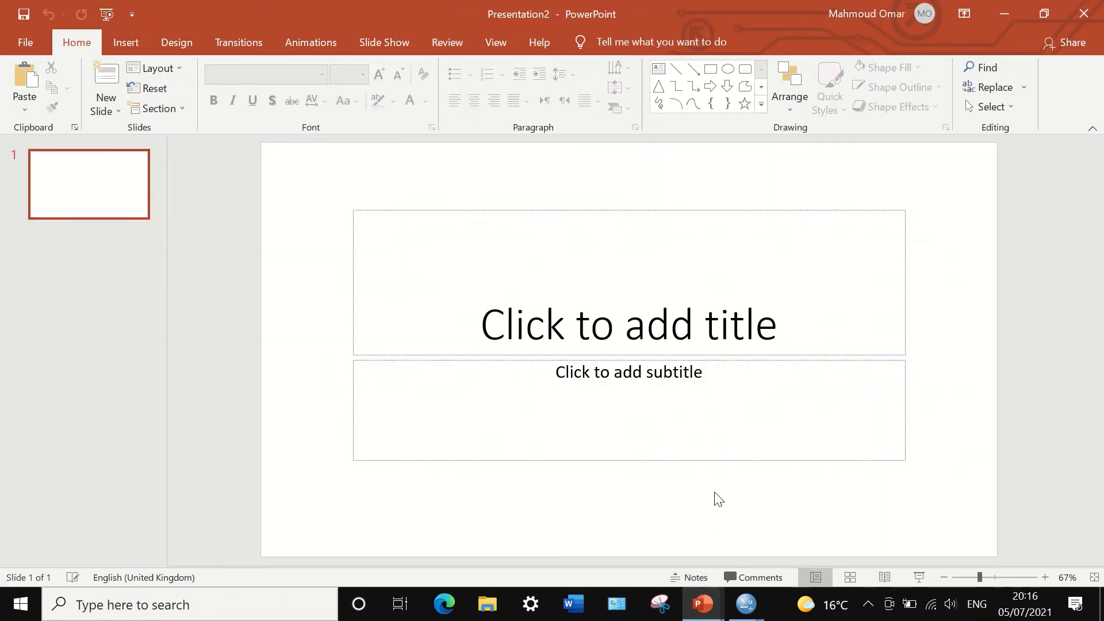
right_click(574, 221)
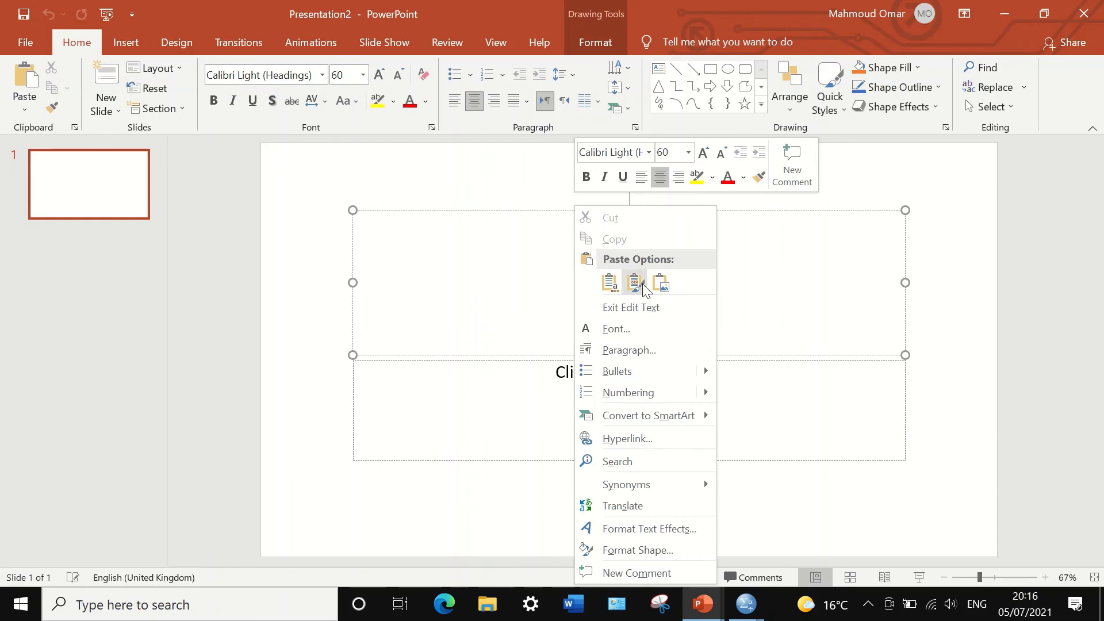
left_click(661, 283)
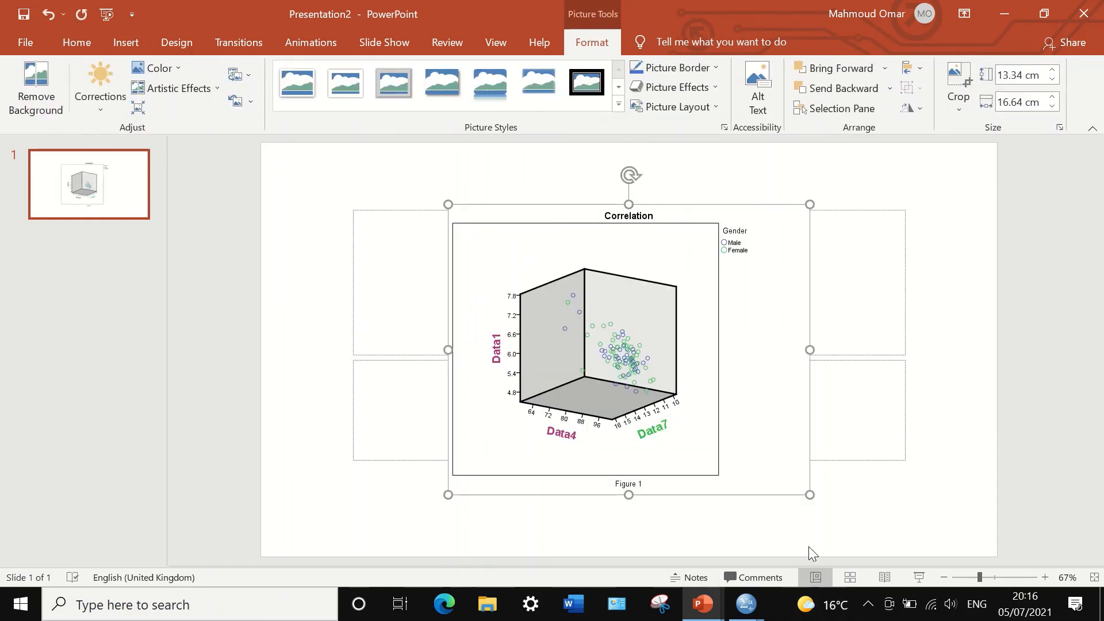
- Move the pasted graph picture slightly higher on the slide and switch back to the SPSS Output17 document
left_click_drag(807, 488, 821, 515)
left_click_drag(783, 426, 781, 378)
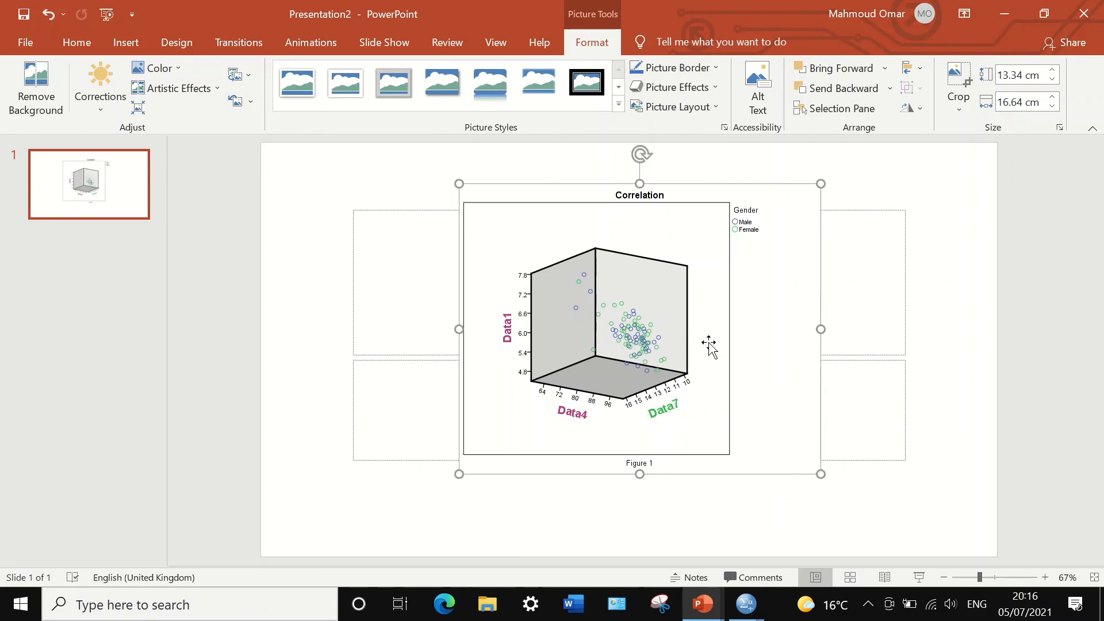
mouse_move(744, 602)
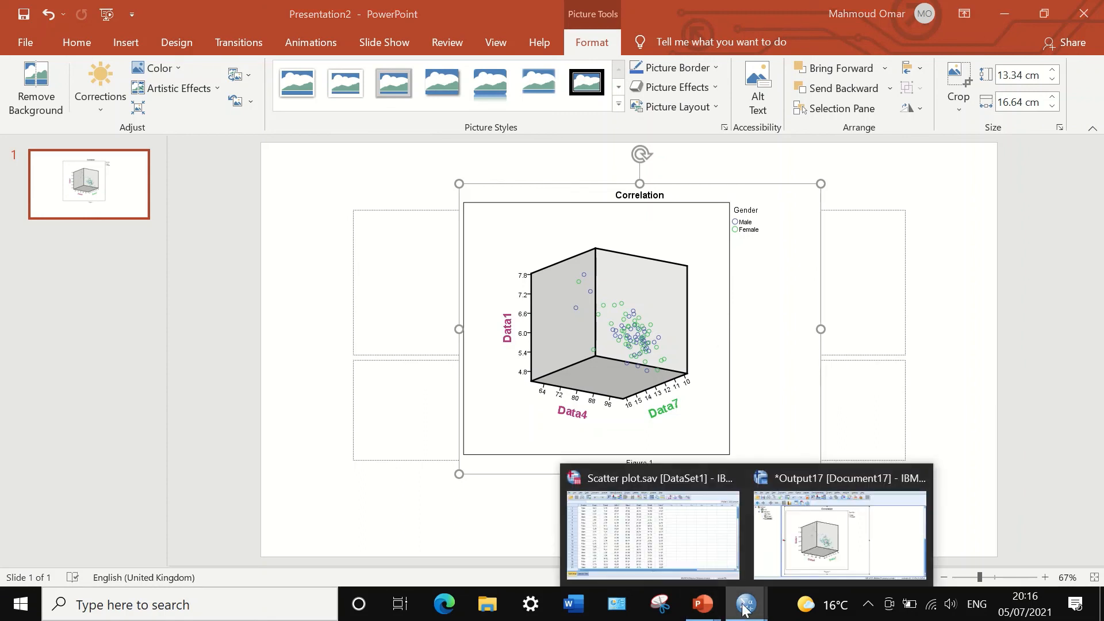
left_click(775, 534)
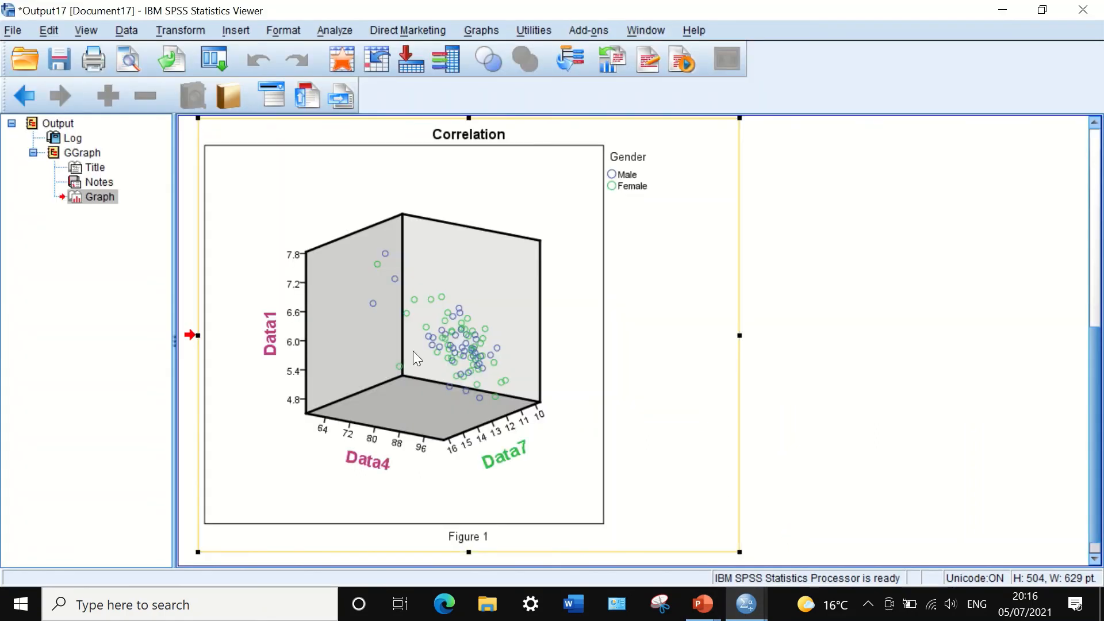